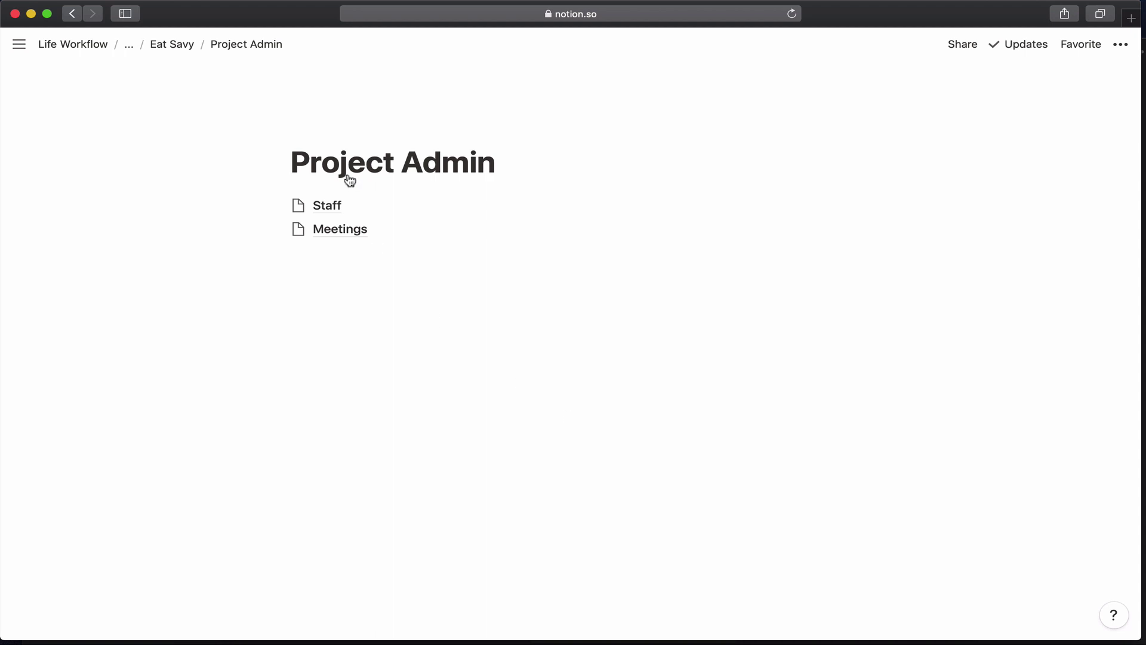
Open the Staff sub-page and turn it into a table database.
{"action": "left_click", "coordinate": [338, 209]}
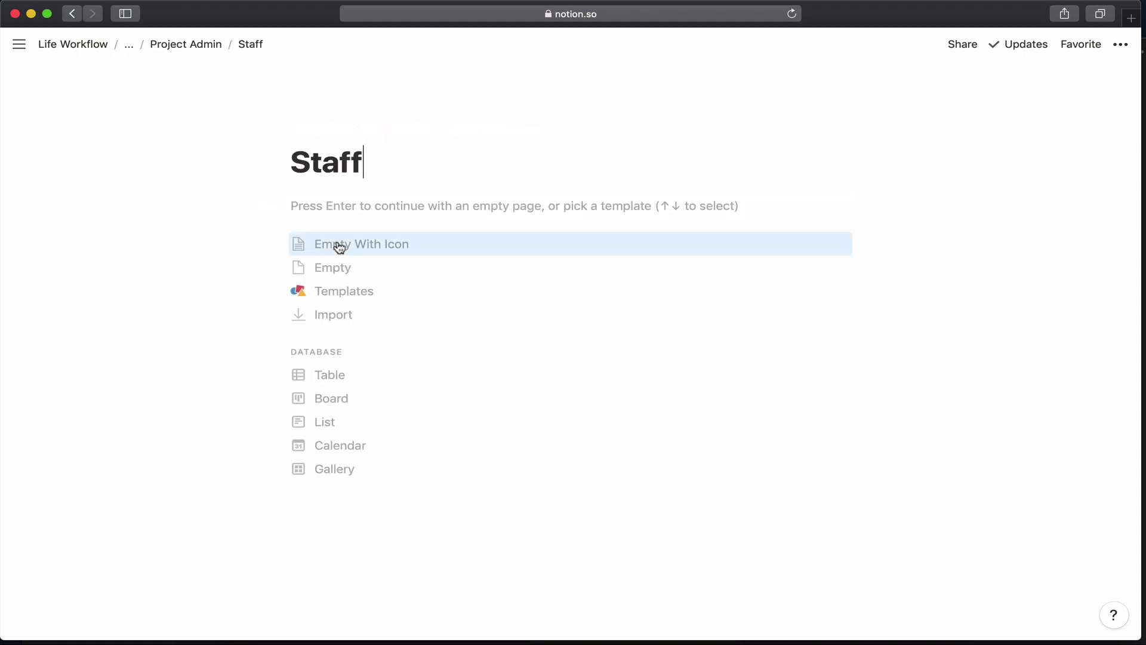
{"action": "left_click", "coordinate": [328, 220]}
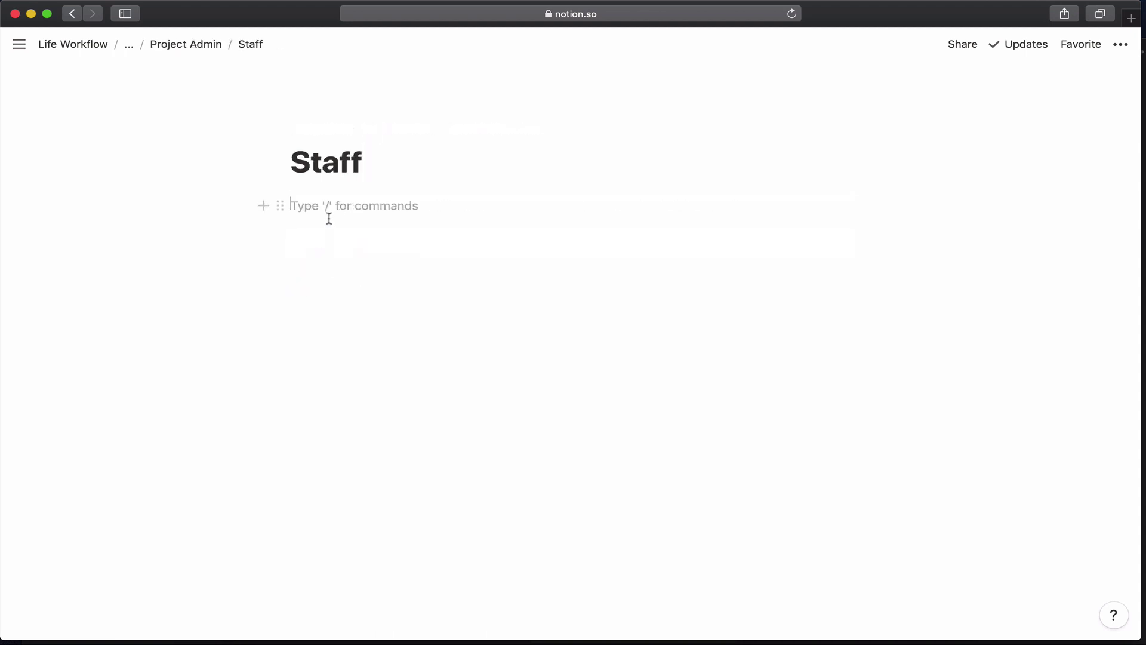
{"action": "left_click", "coordinate": [397, 167]}
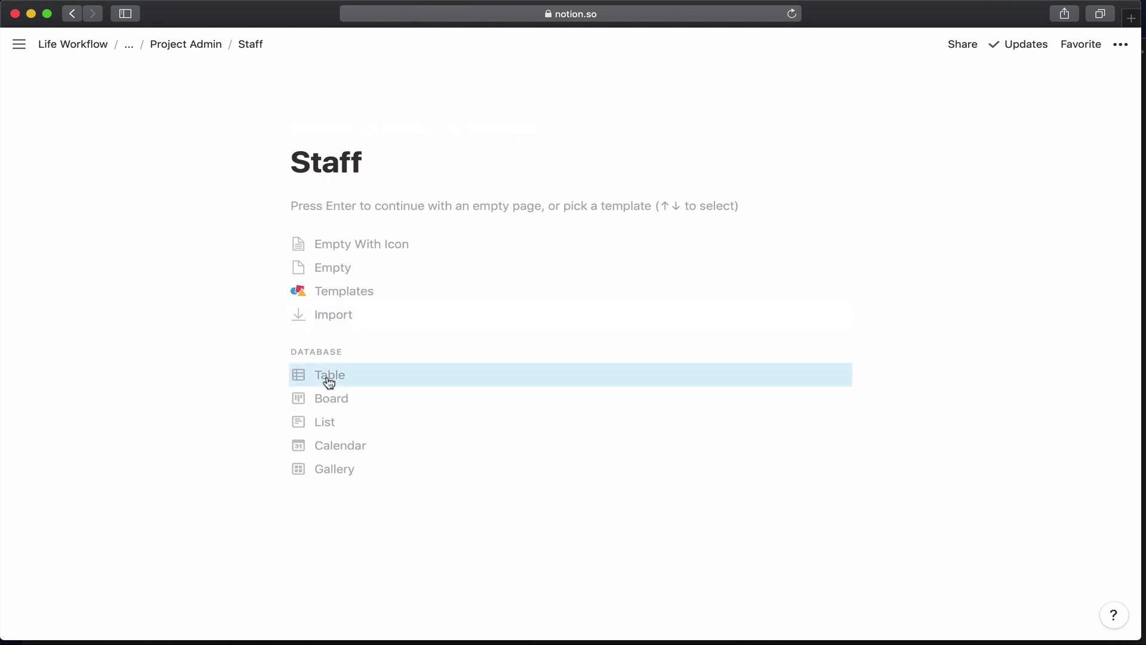
{"action": "left_click", "coordinate": [329, 378]}
Name the first staff entry, then turn Files into a Role text property set to Ux Strategist.
{"action": "mouse_move", "coordinate": [189, 212]}
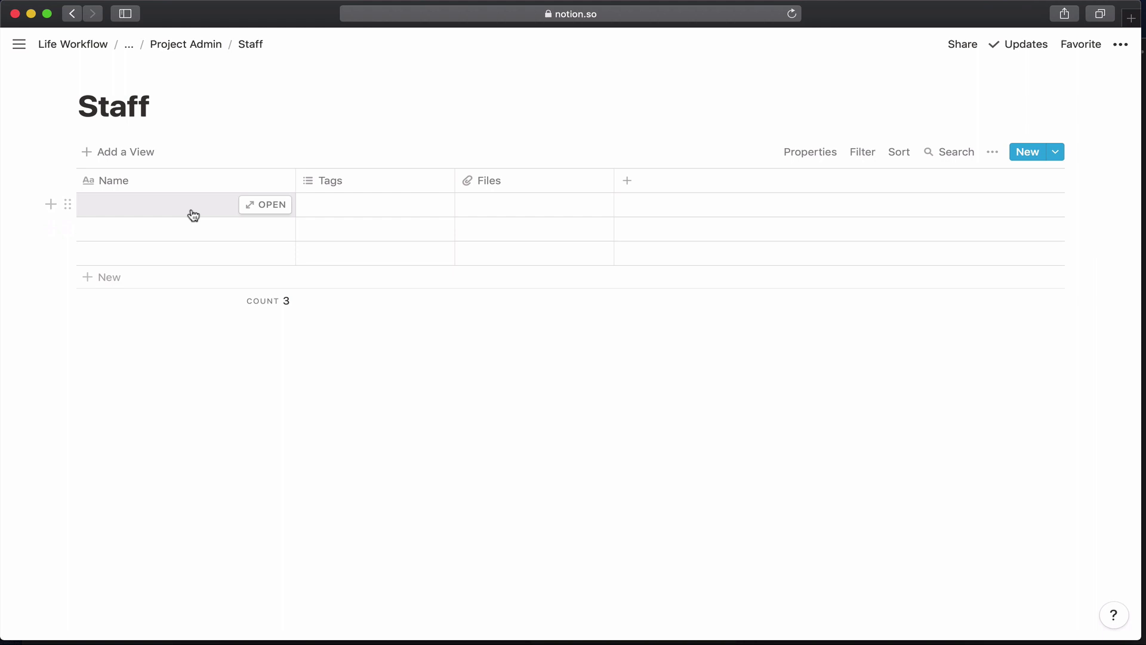
{"action": "left_click", "coordinate": [253, 208]}
{"action": "type", "text": "L"}
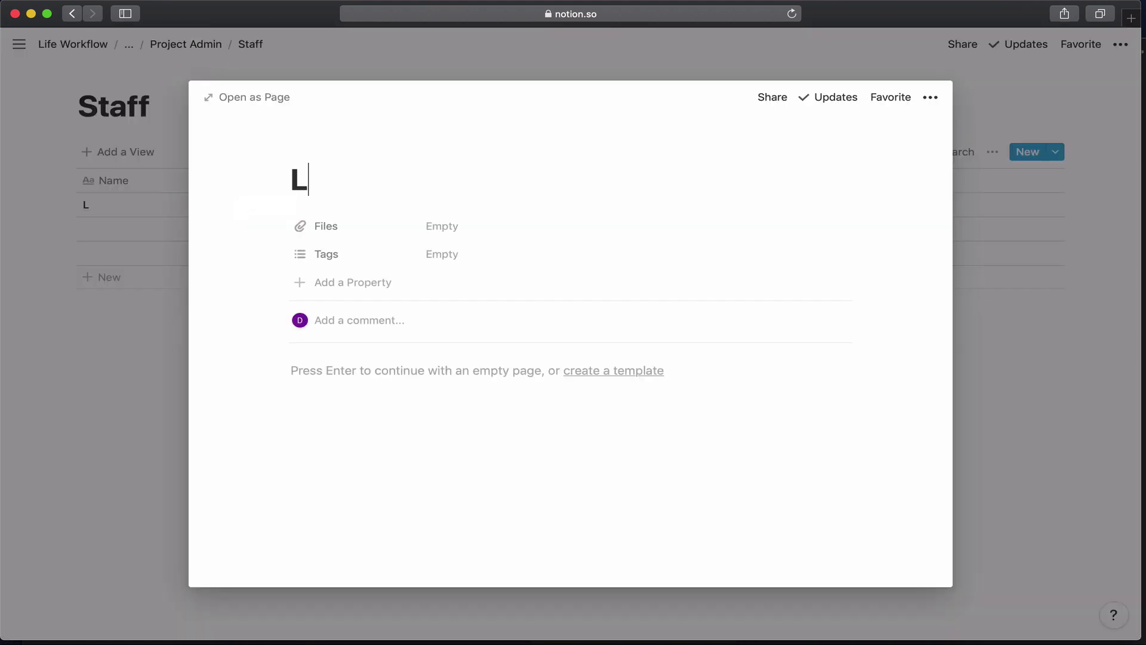
{"action": "type", "text": "ilianna"}
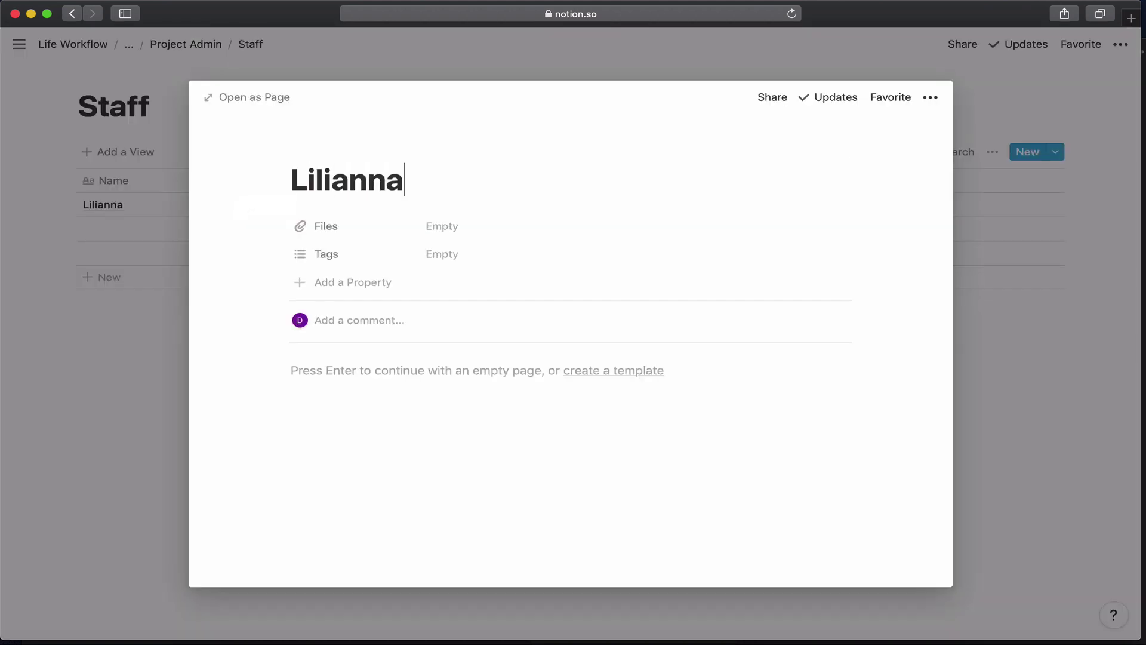
{"action": "left_click", "coordinate": [312, 236]}
{"action": "left_click", "coordinate": [348, 307]}
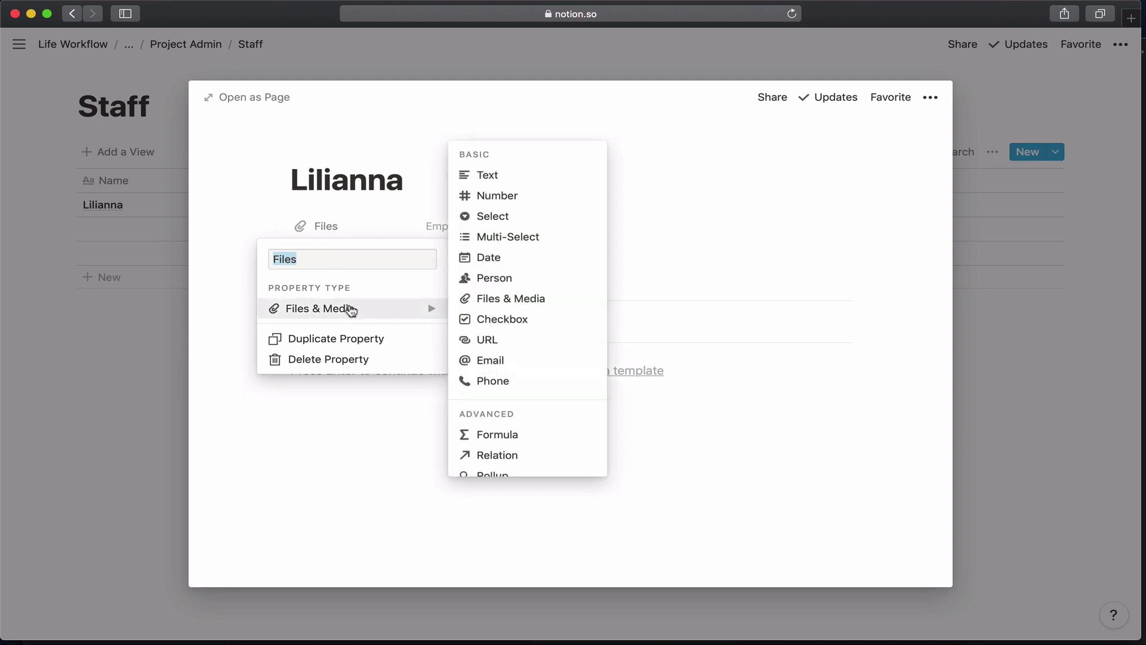
{"action": "type", "text": "Role"}
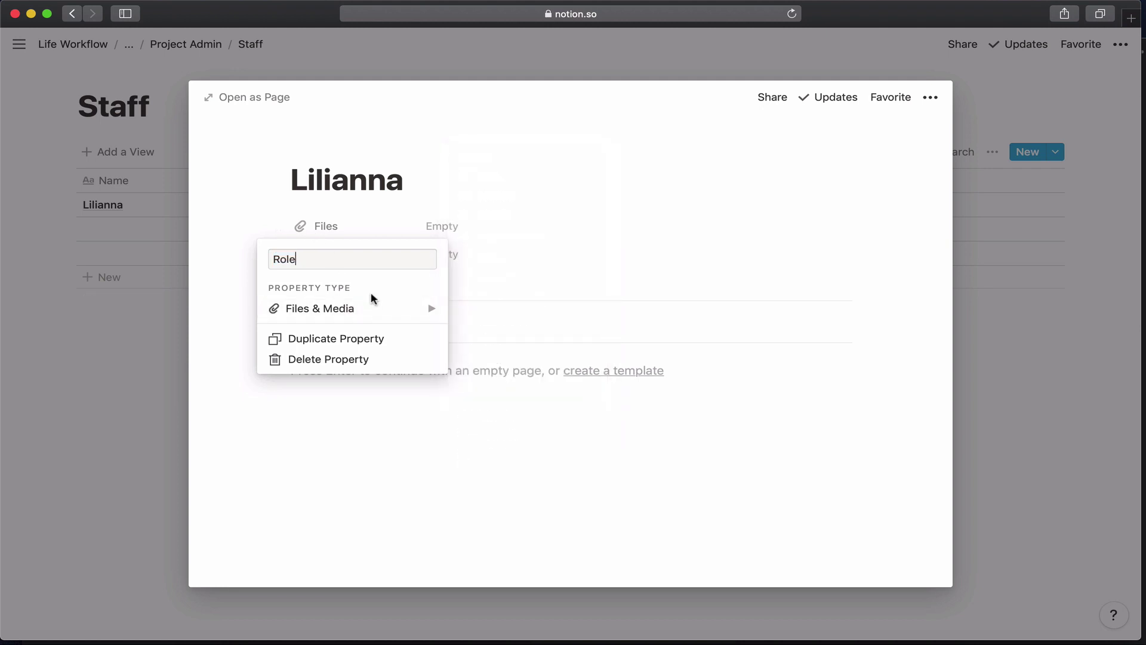
{"action": "left_click", "coordinate": [383, 309]}
{"action": "left_click", "coordinate": [464, 177]}
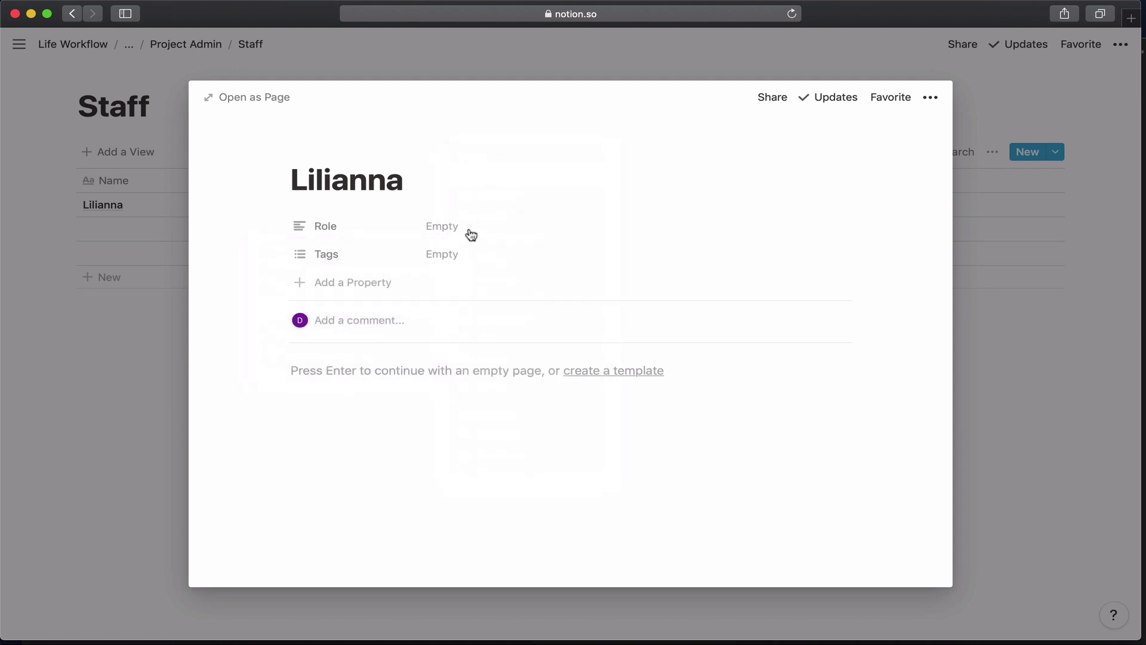
{"action": "left_click", "coordinate": [467, 232]}
{"action": "type", "text": "Ux "}
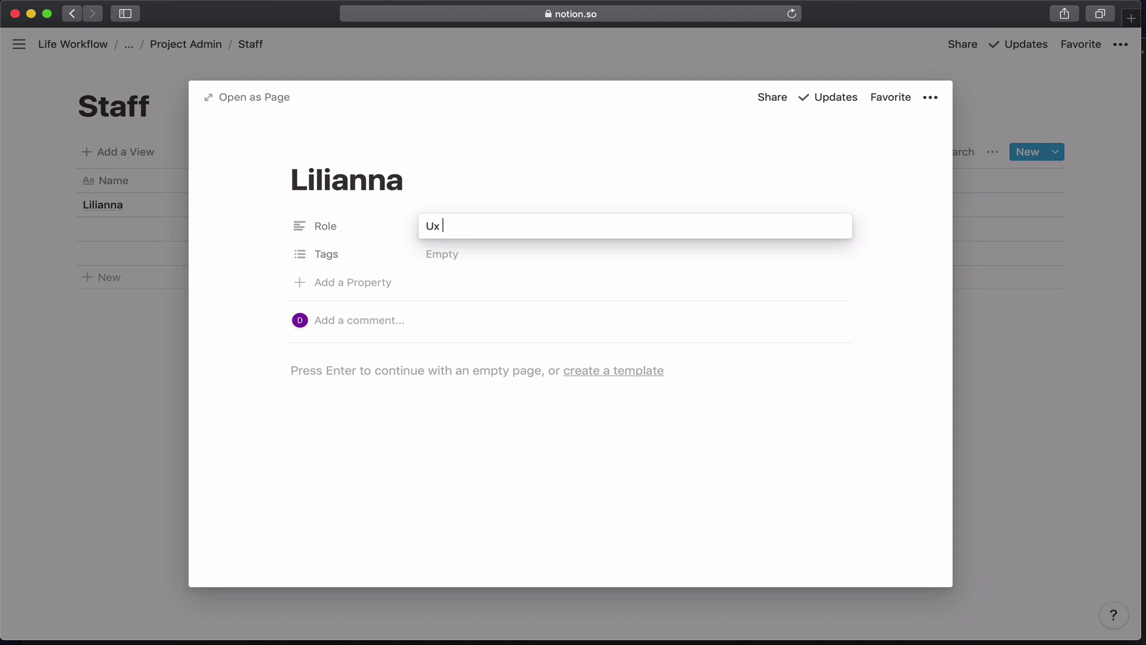
{"action": "type", "text": "Strategist"}
Turn Tags into a Responsibilities text property with a pasted job description, placing Role above it.
{"action": "left_click", "coordinate": [246, 246]}
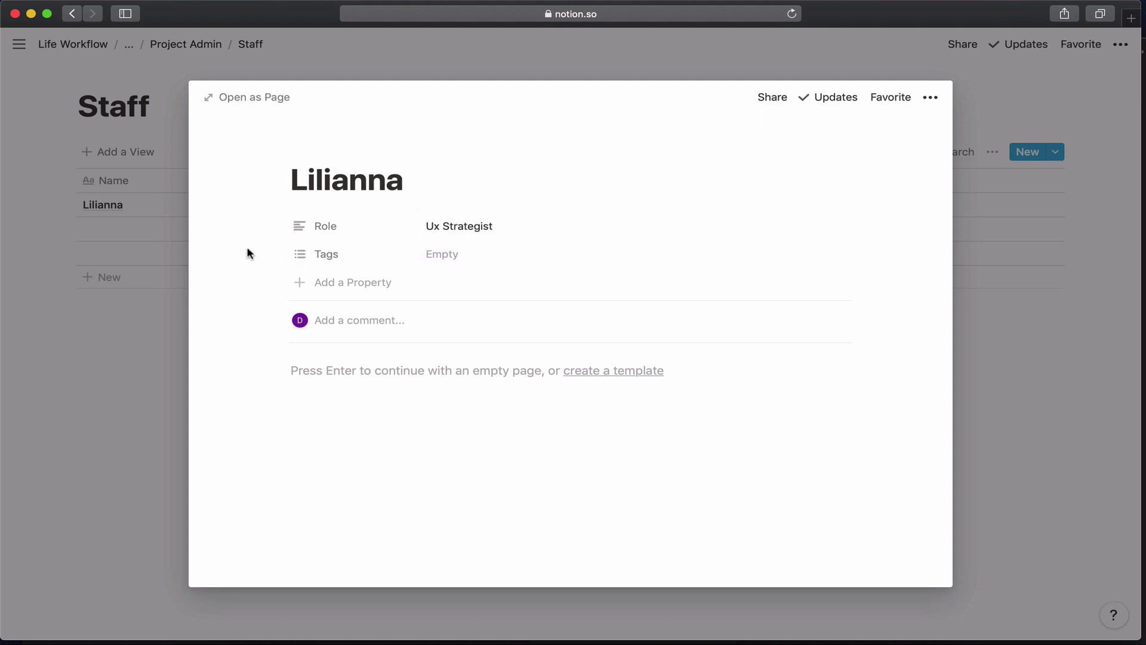
{"action": "left_click", "coordinate": [317, 257]}
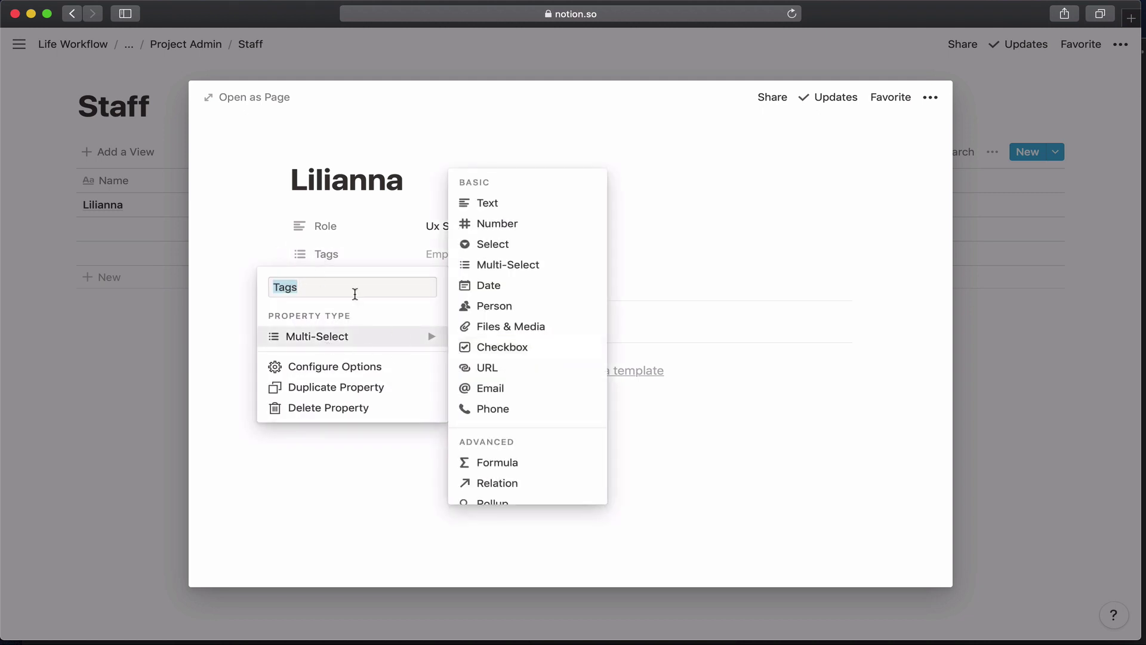
{"action": "type", "text": "Respo"}
{"action": "key", "text": "BackSpace"}
{"action": "key", "text": "BackSpace"}
{"action": "key", "text": "BackSpace"}
{"action": "type", "text": "esp"}
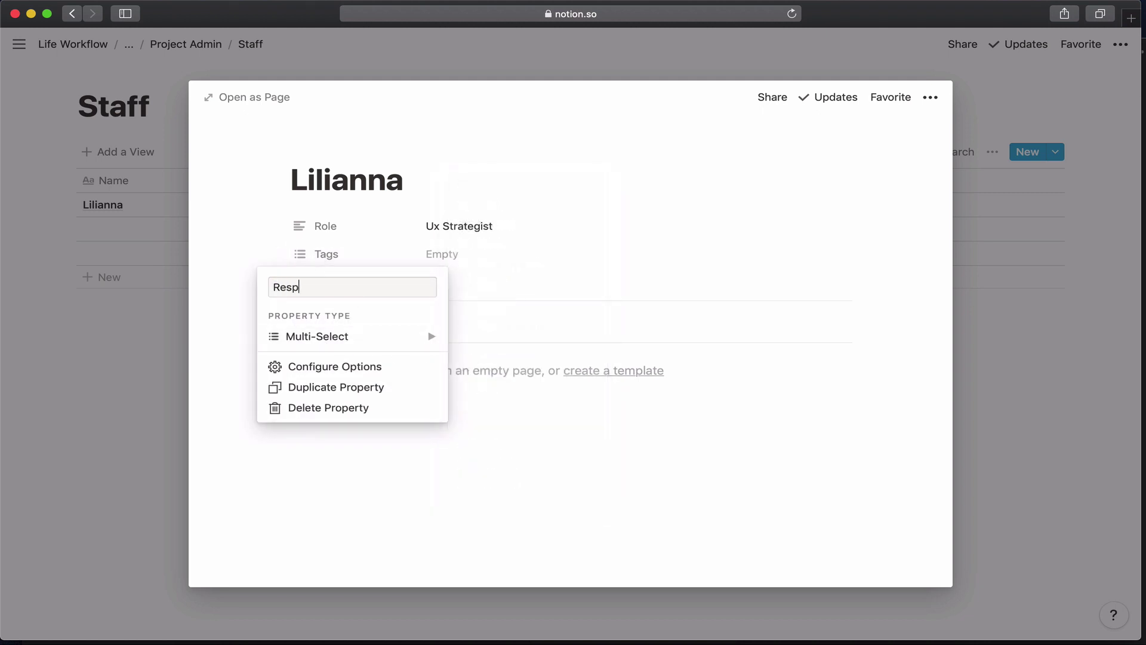
{"action": "type", "text": "onsibilities"}
{"action": "mouse_move", "coordinate": [377, 343]}
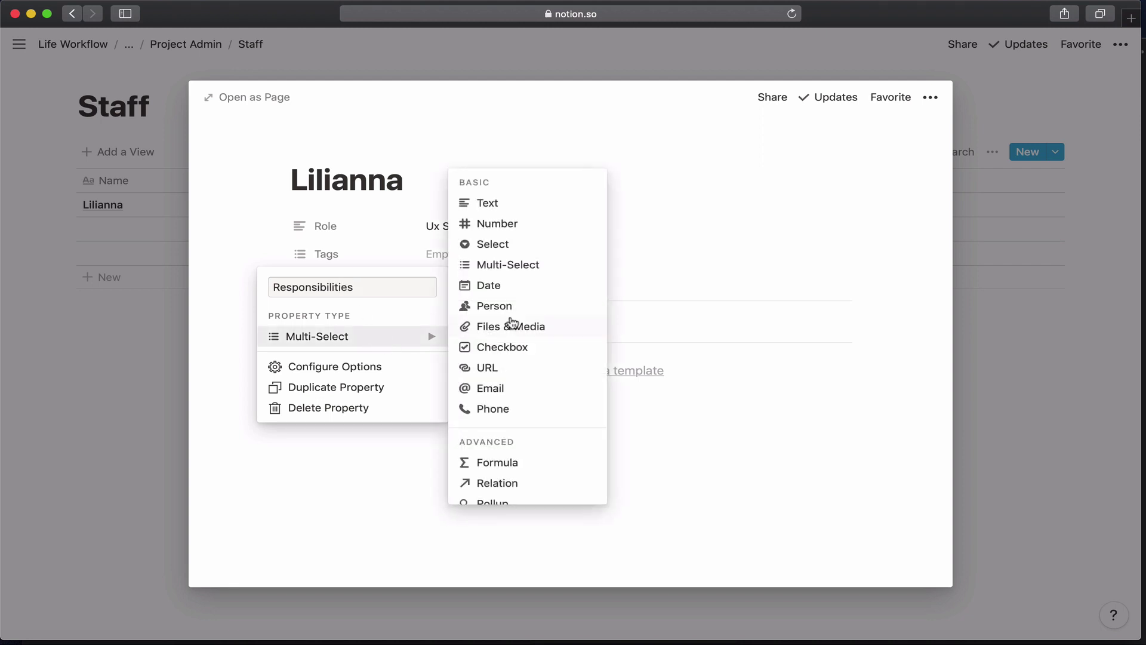
{"action": "left_click", "coordinate": [498, 205]}
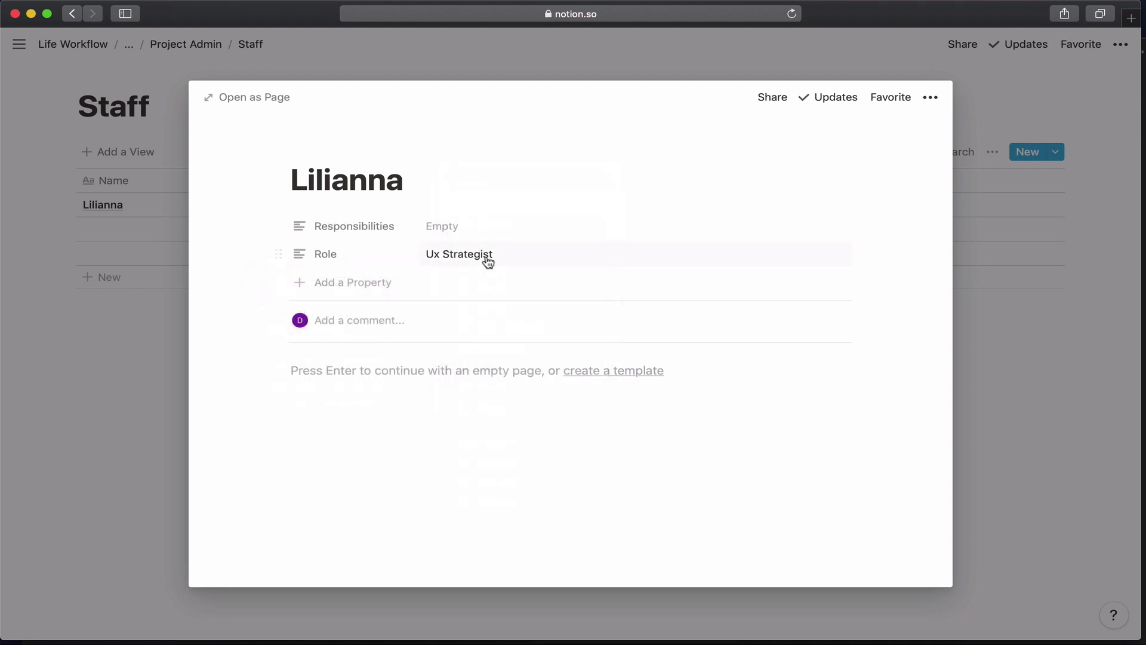
{"action": "left_click", "coordinate": [469, 234]}
{"action": "type", "text": "Collaborates with requirements, design and development daily to build high-quality products. Assists in assigning Experience resources to specific tasks and defining LOE estimates for work involving Experience Team members."}
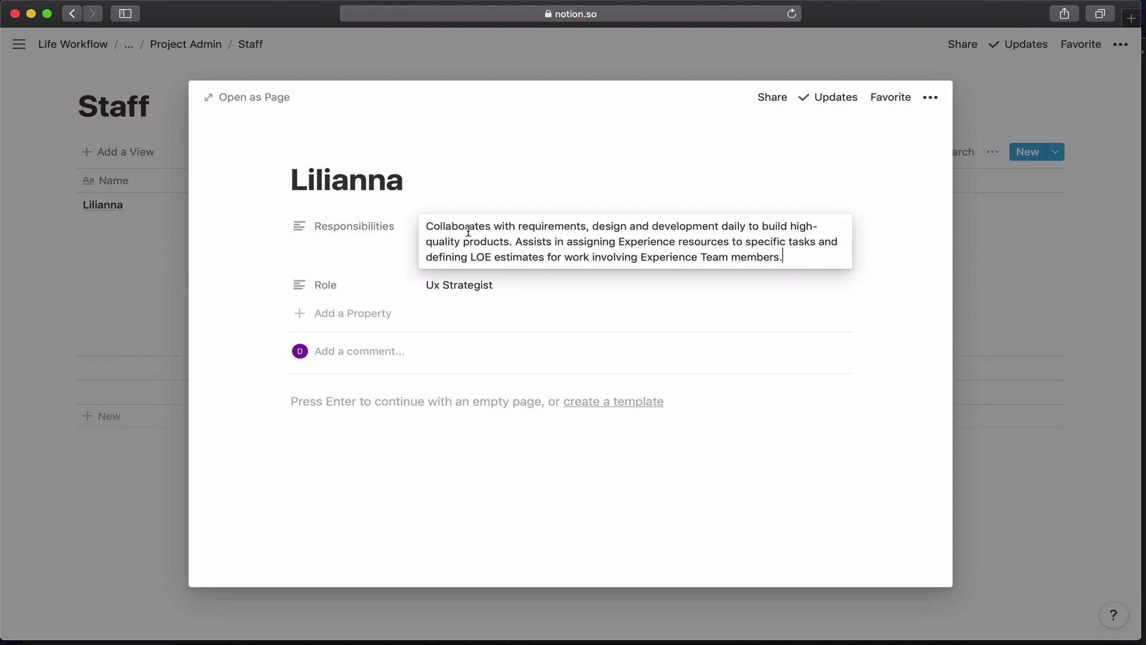
{"action": "left_click", "coordinate": [377, 252]}
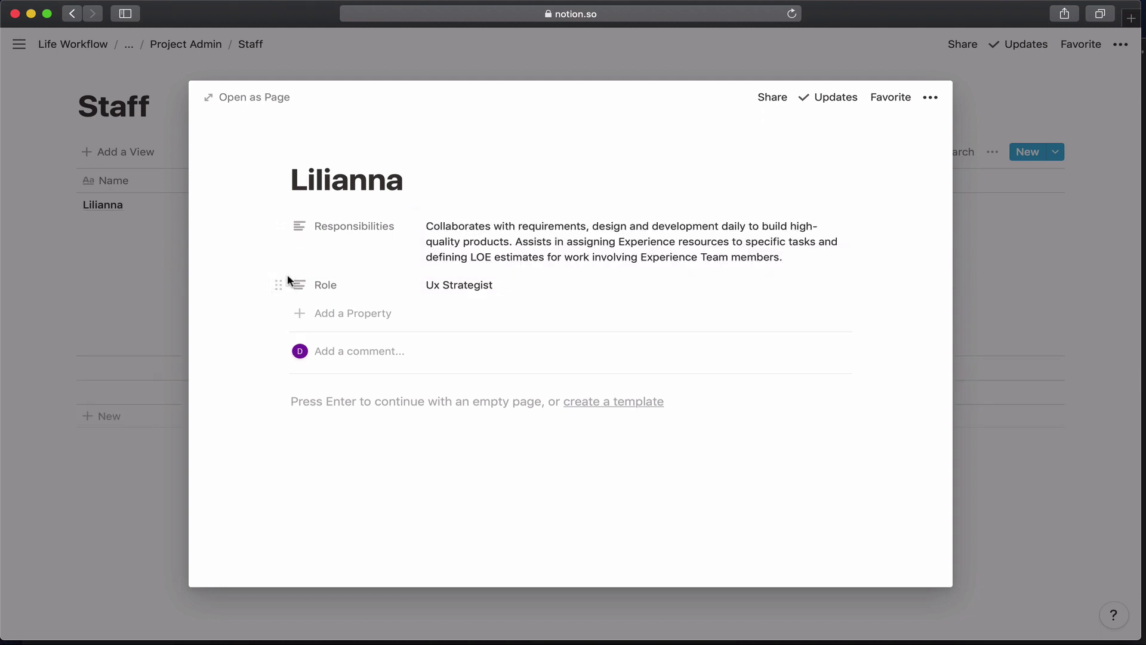
{"action": "left_click_drag", "start_coordinate": [288, 279], "coordinate": [290, 252]}
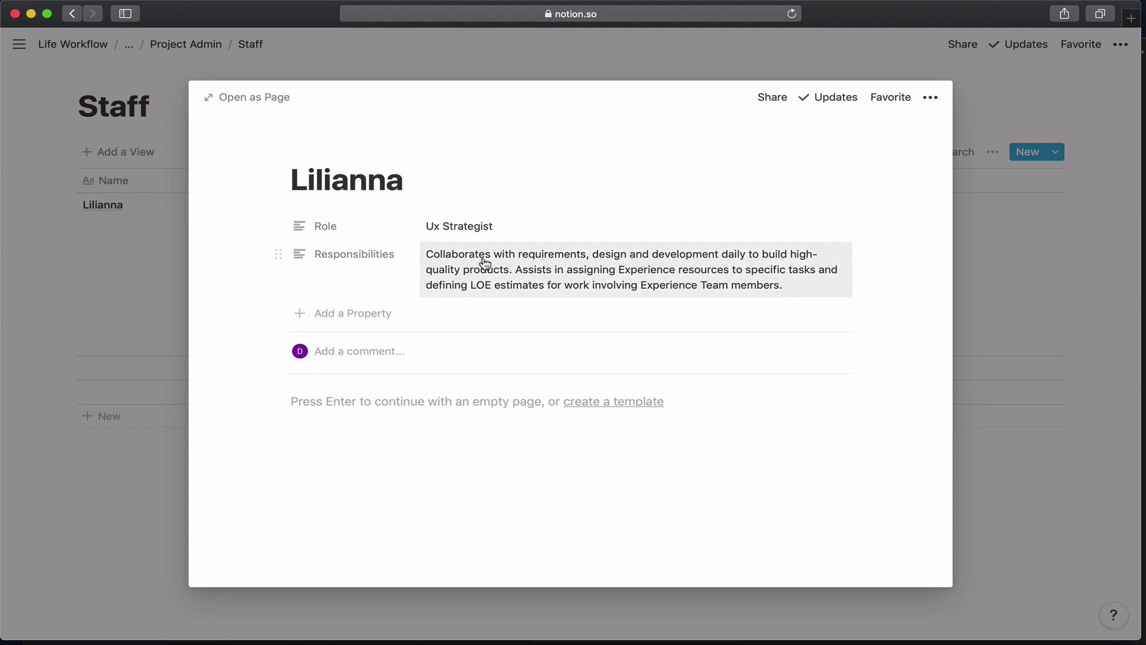
Add an Email-type Contact property and fill in the staff member's e-mail address.
{"action": "left_click", "coordinate": [358, 315]}
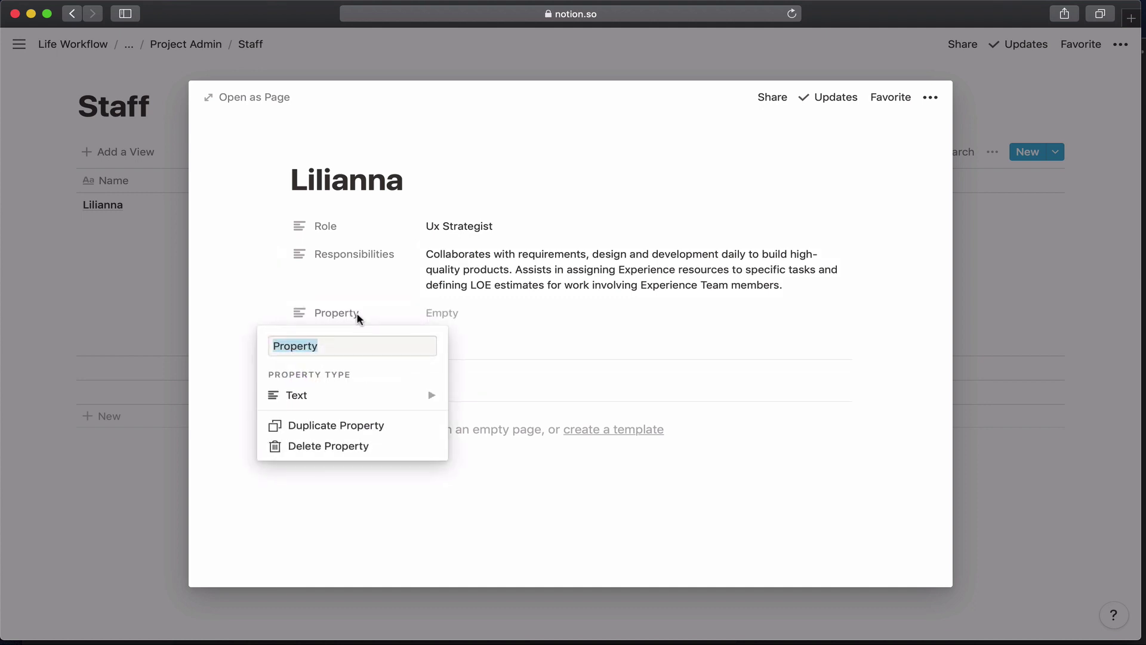
{"action": "type", "text": "Contact"}
{"action": "left_click", "coordinate": [382, 394]}
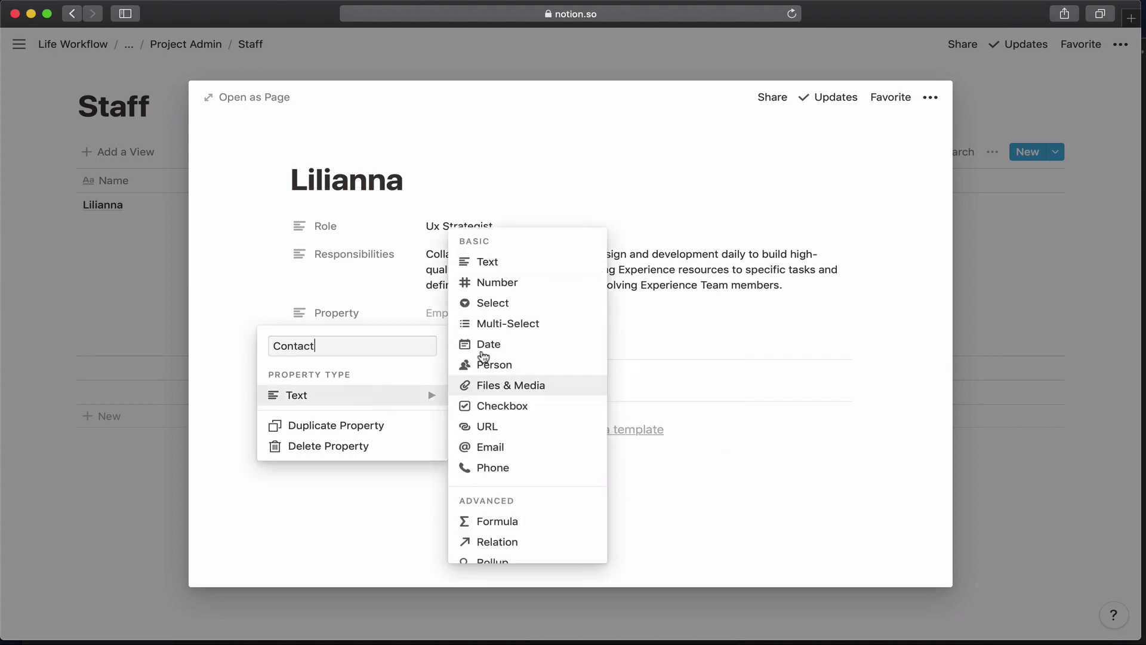
{"action": "left_click", "coordinate": [489, 448]}
{"action": "left_click", "coordinate": [462, 322]}
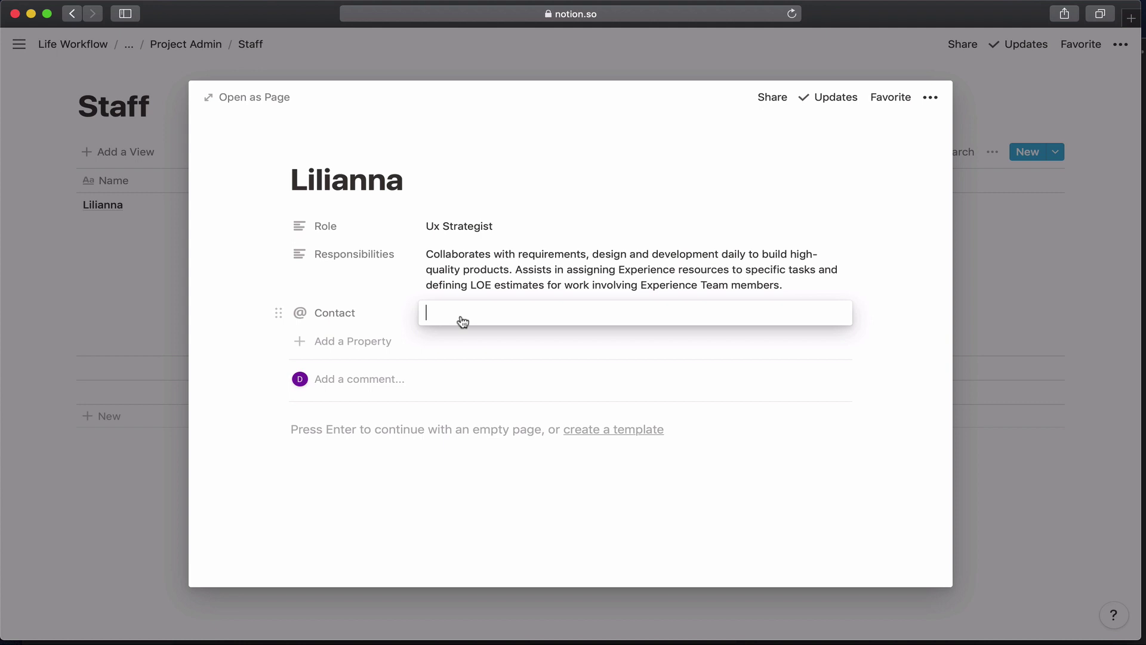
{"action": "key", "text": "Return"}
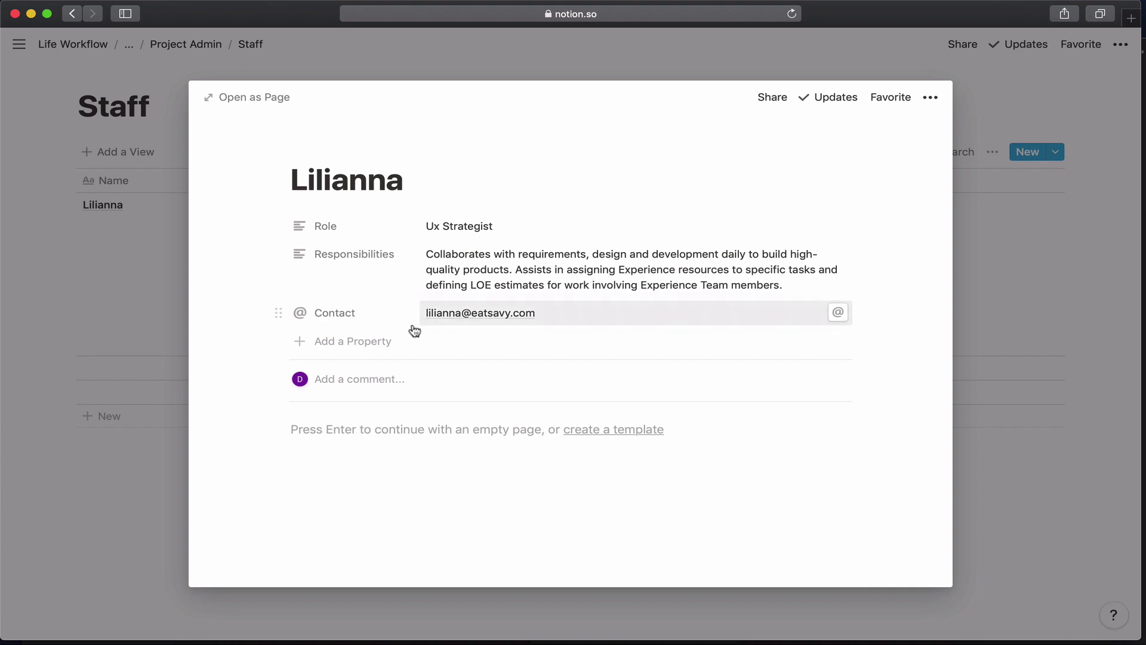
Add a select property named Team and create and apply the option 'design'.
{"action": "left_click", "coordinate": [362, 341]}
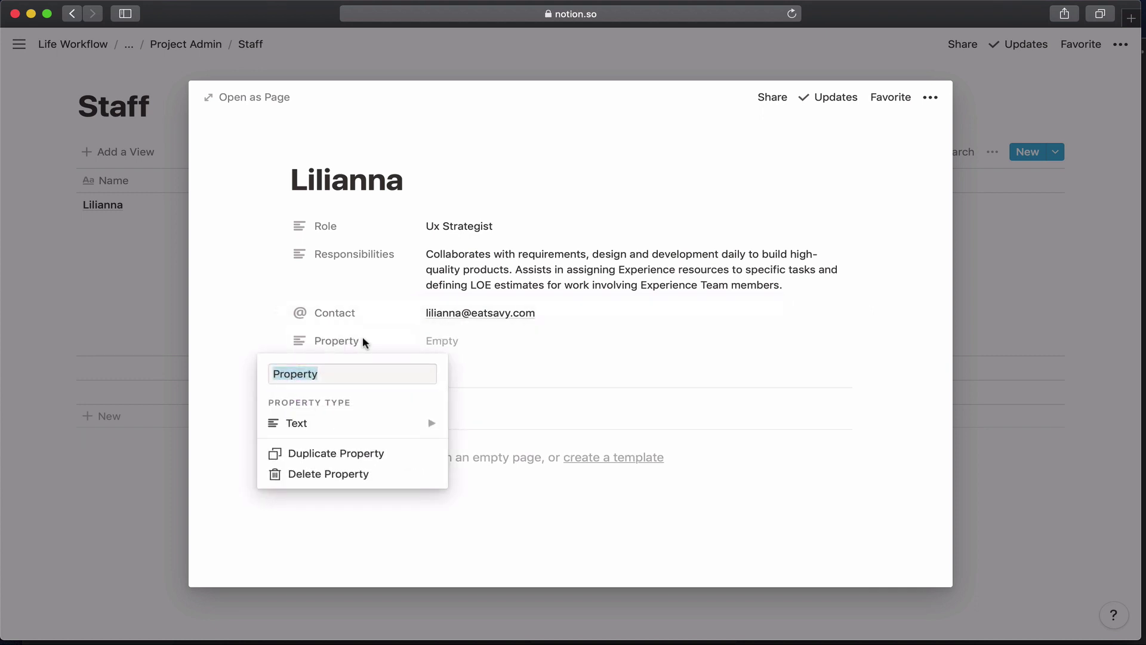
{"action": "type", "text": "Trea"}
{"action": "key", "text": "BackSpace"}
{"action": "key", "text": "BackSpace"}
{"action": "key", "text": "BackSpace"}
{"action": "type", "text": "eam"}
{"action": "mouse_move", "coordinate": [379, 429]}
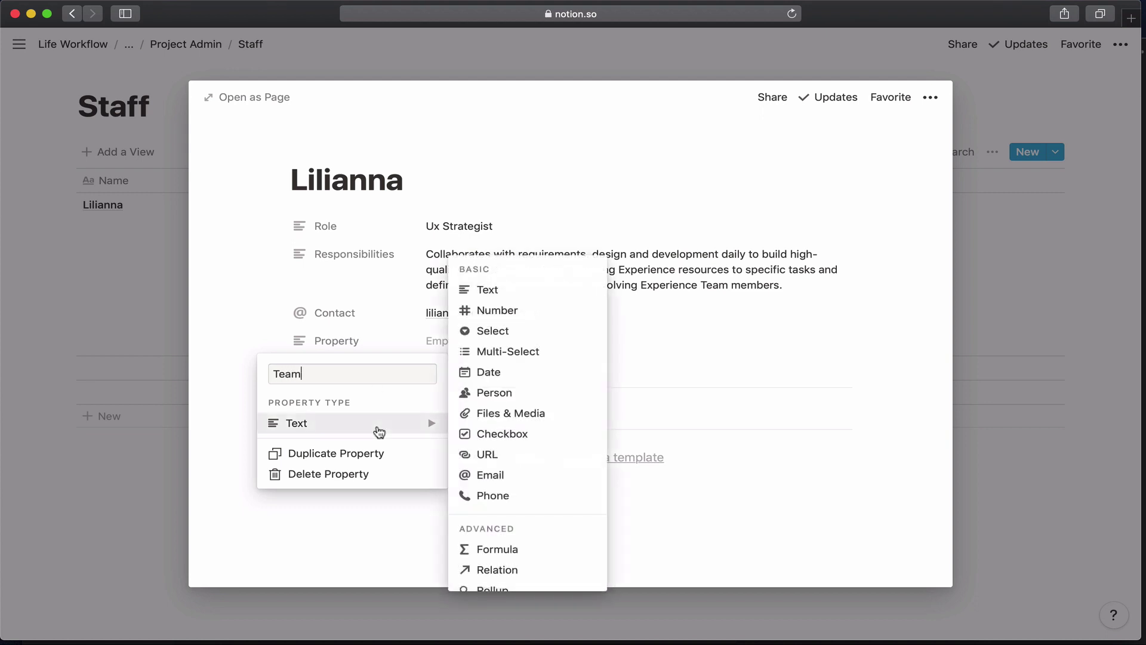
{"action": "left_click", "coordinate": [501, 331]}
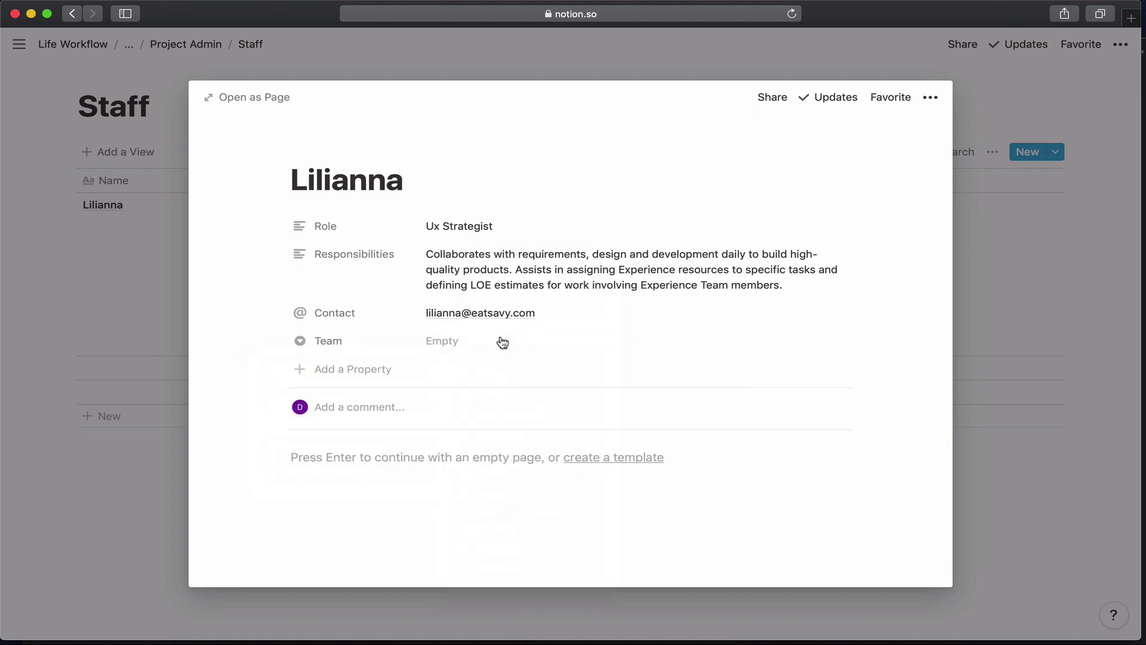
{"action": "left_click", "coordinate": [502, 342]}
{"action": "type", "text": "de"}
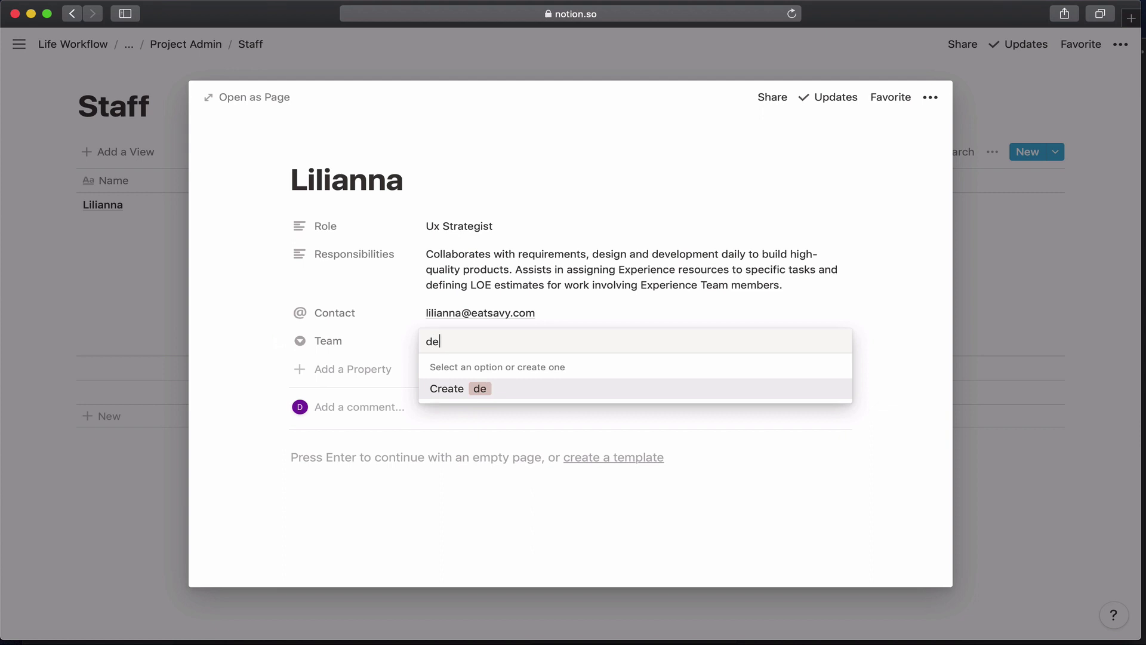
{"action": "type", "text": "sign"}
{"action": "key", "text": "Return"}
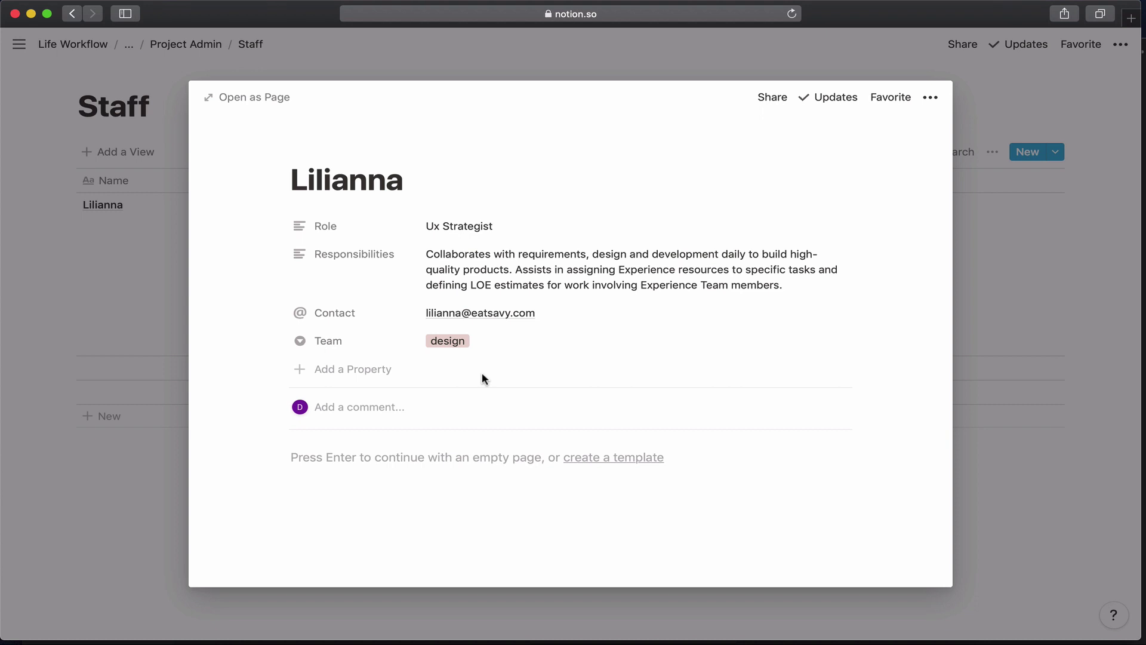
Add a Number property named Allocation and set its value to 26.
{"action": "left_click", "coordinate": [369, 370]}
{"action": "type", "text": "Allocation"}
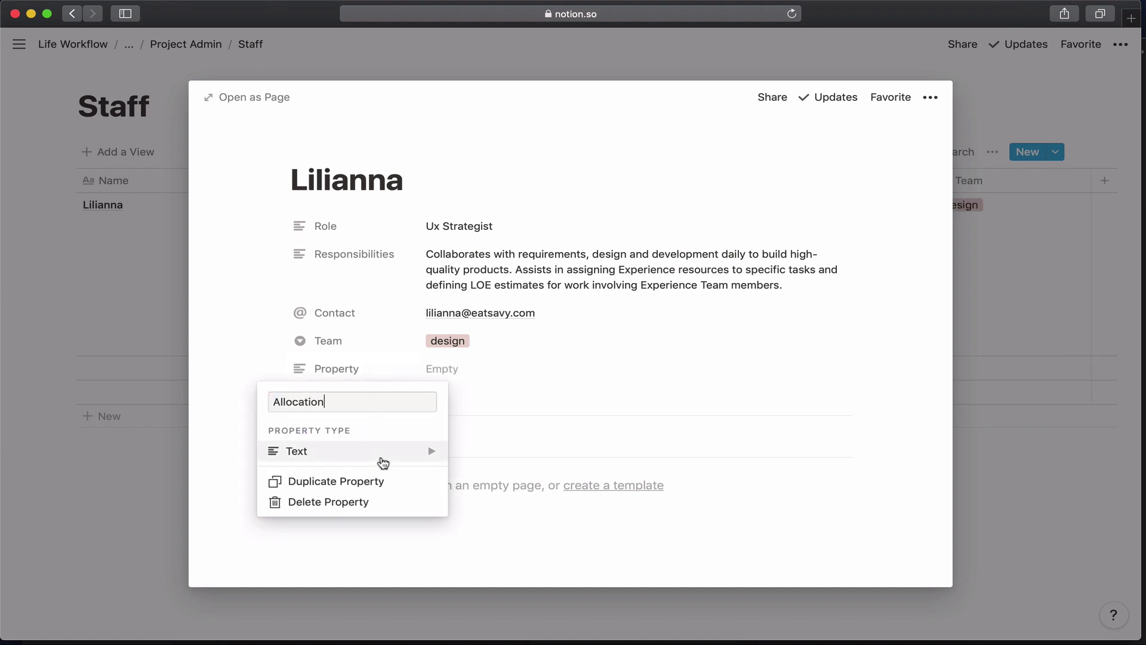
{"action": "left_click", "coordinate": [382, 463]}
{"action": "left_click", "coordinate": [463, 334]}
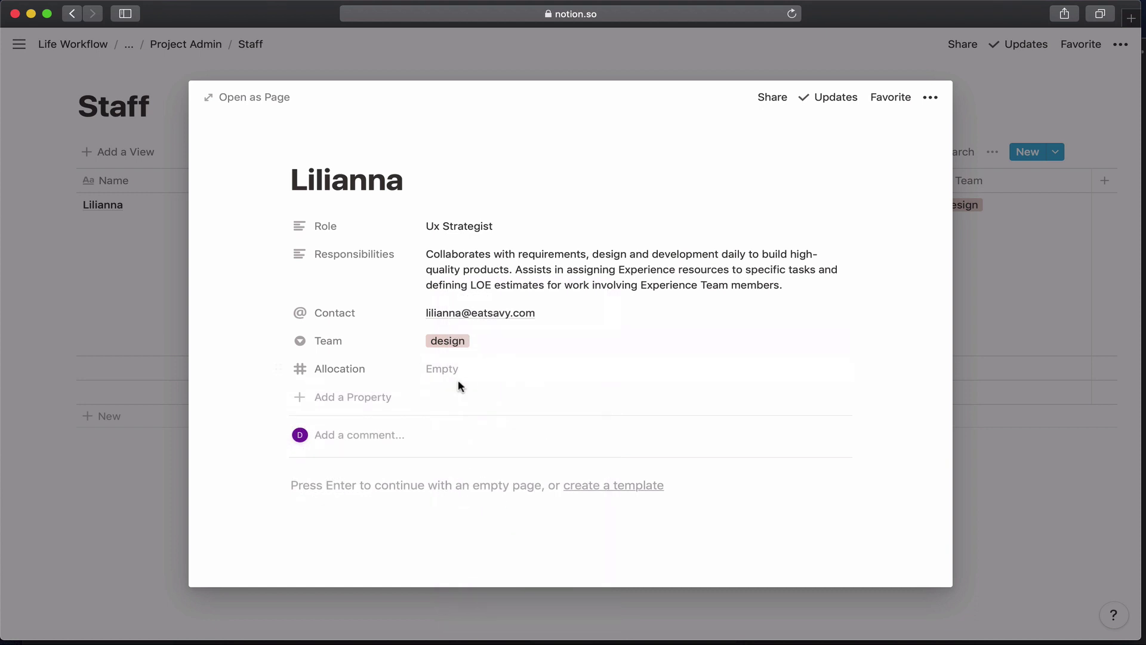
{"action": "left_click", "coordinate": [457, 375]}
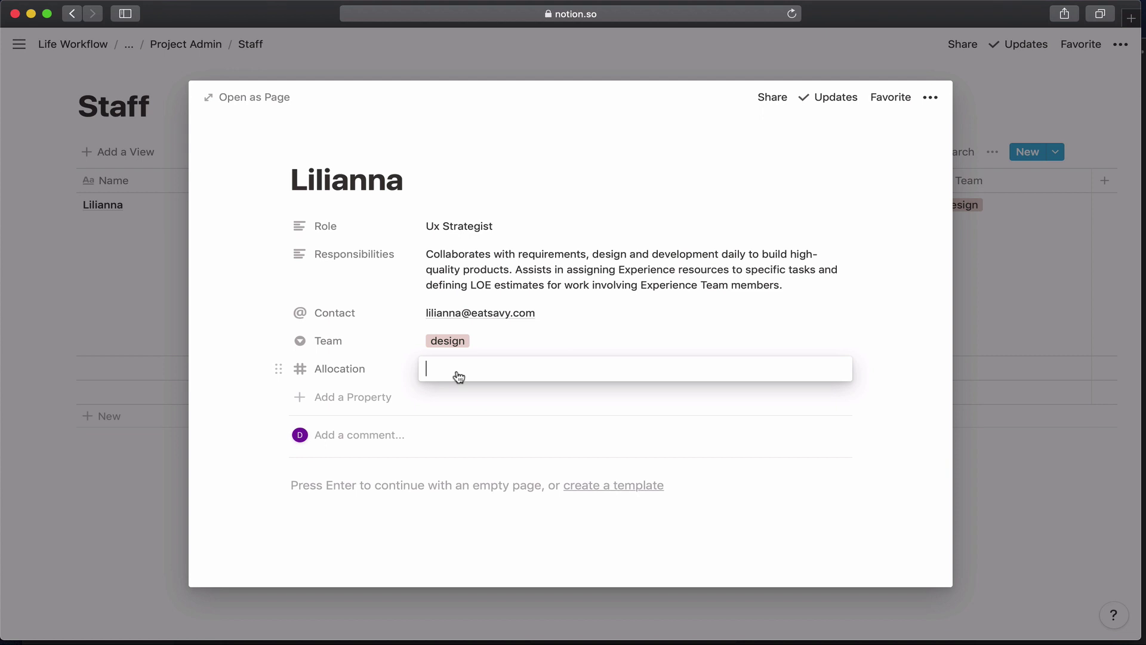
{"action": "type", "text": "26"}
{"action": "key", "text": "Return"}
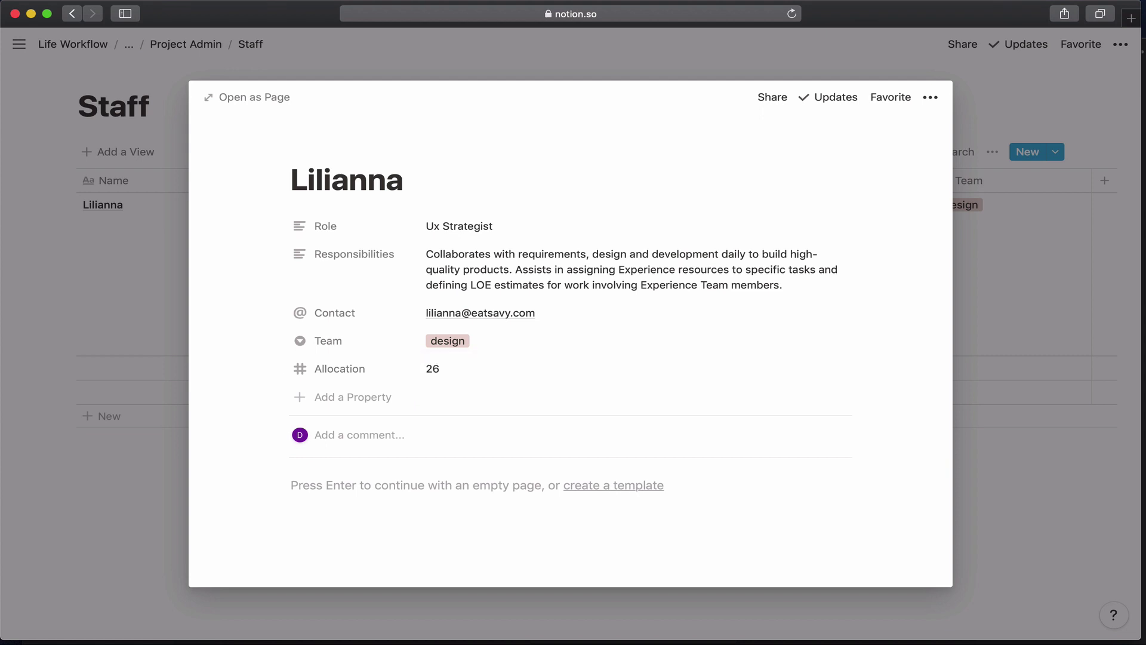
Add an empty Number-type property named OOTO to the staff record.
{"action": "left_click", "coordinate": [350, 398]}
{"action": "type", "text": "O"}
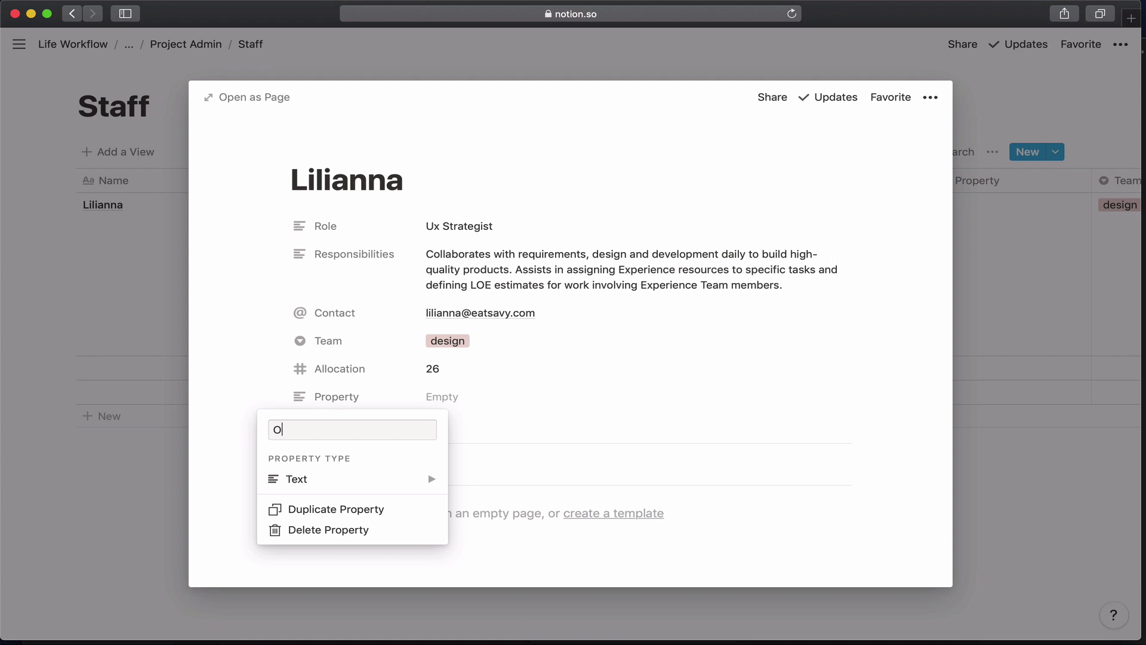
{"action": "type", "text": "OTO"}
{"action": "mouse_move", "coordinate": [382, 484]}
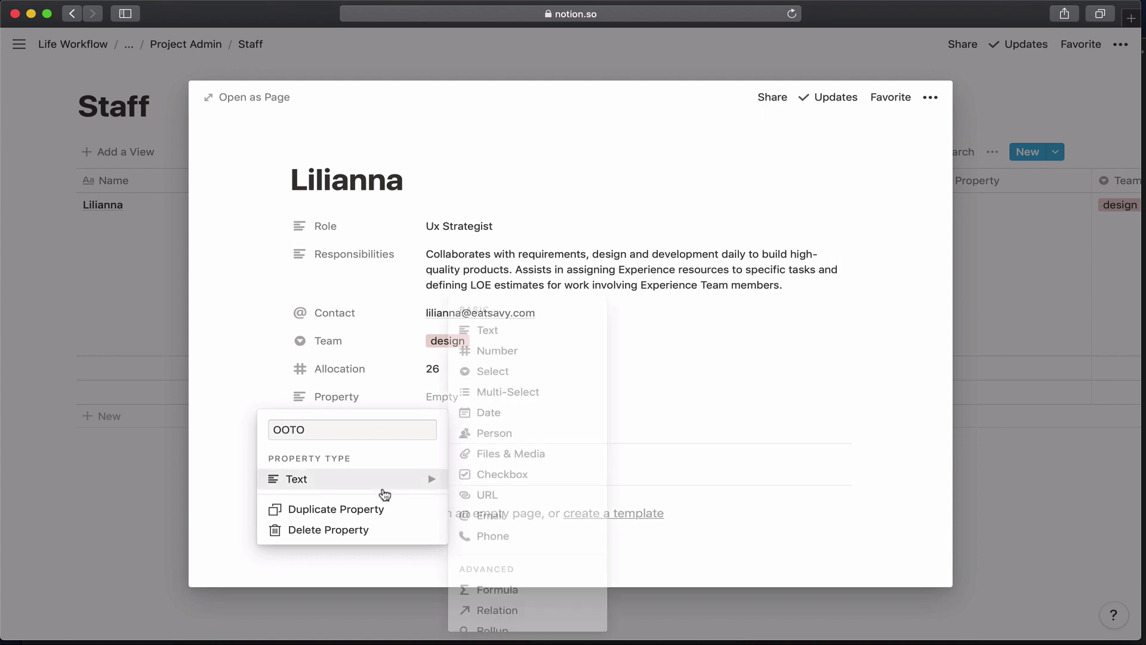
{"action": "left_click", "coordinate": [494, 353]}
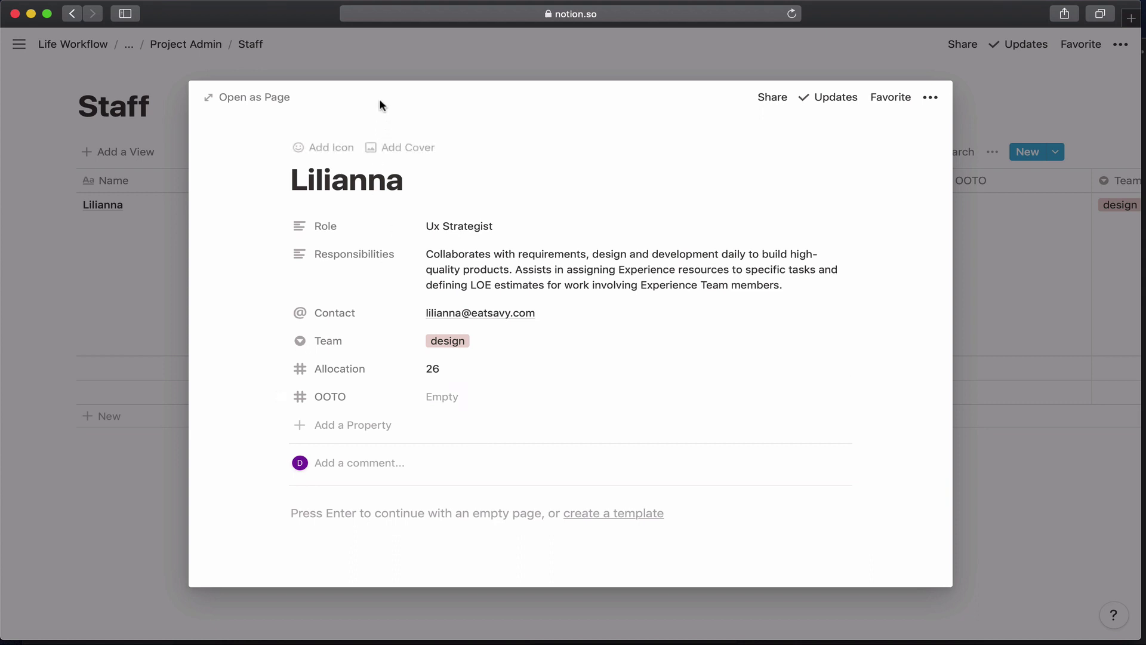
Close the record and scroll through the filled six-row Staff table.
{"action": "left_click", "coordinate": [378, 76]}
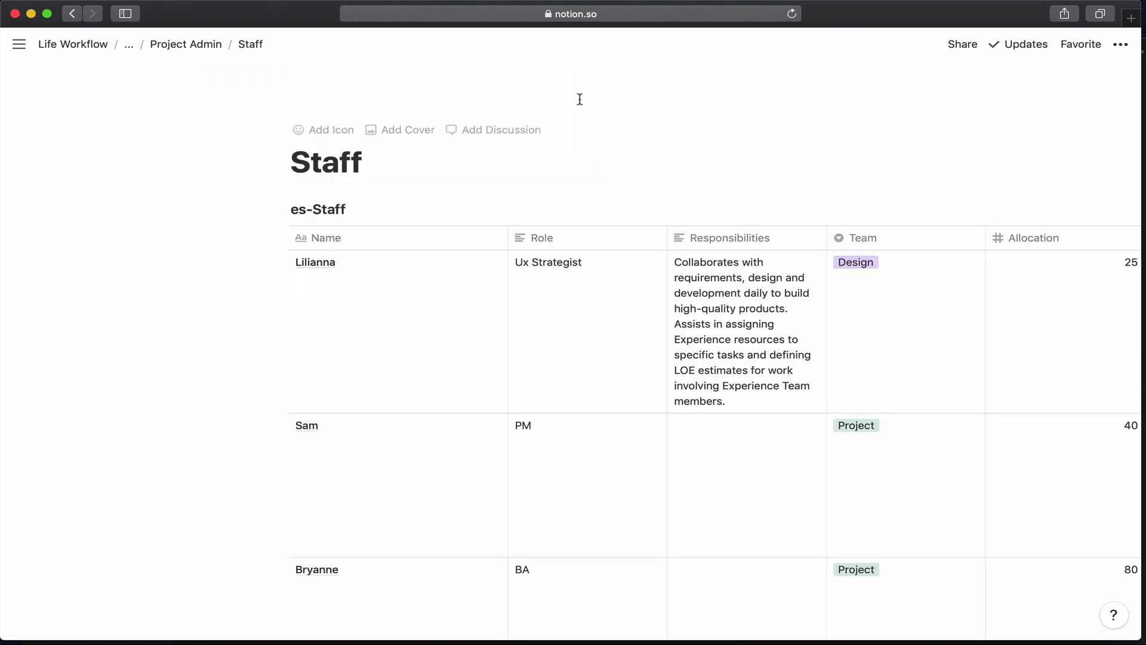
{"action": "scroll", "coordinate": [561, 239], "scroll_direction": "down", "scroll_amount": 5}
{"action": "scroll", "coordinate": [564, 241], "scroll_direction": "down", "scroll_amount": 8}
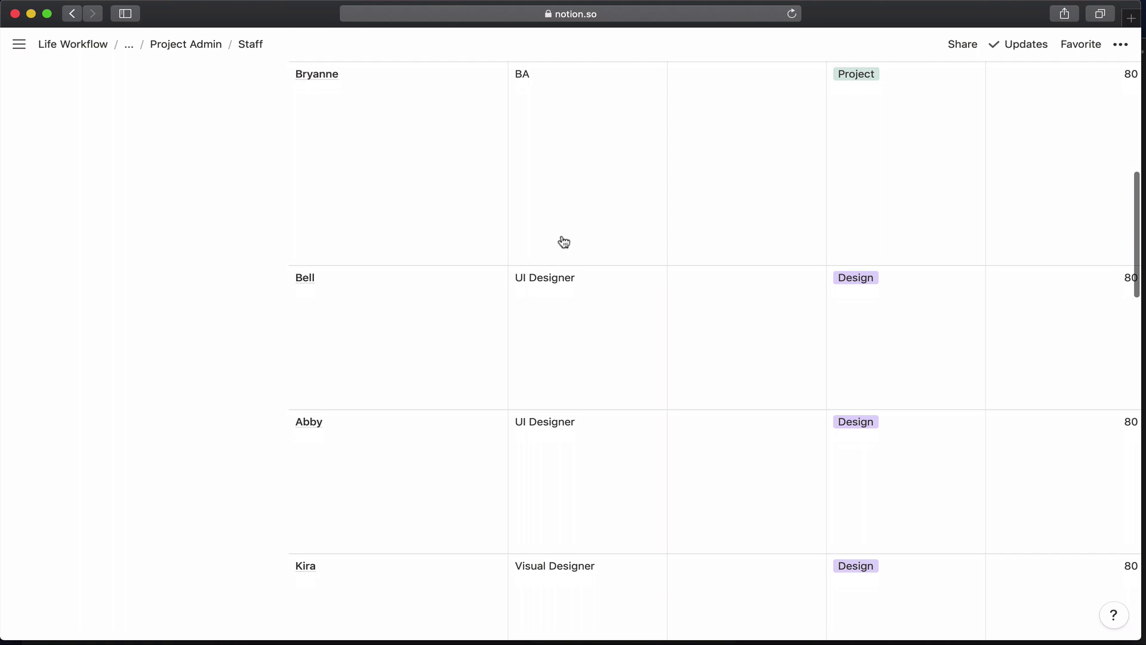
{"action": "scroll", "coordinate": [562, 241], "scroll_direction": "up", "scroll_amount": 13}
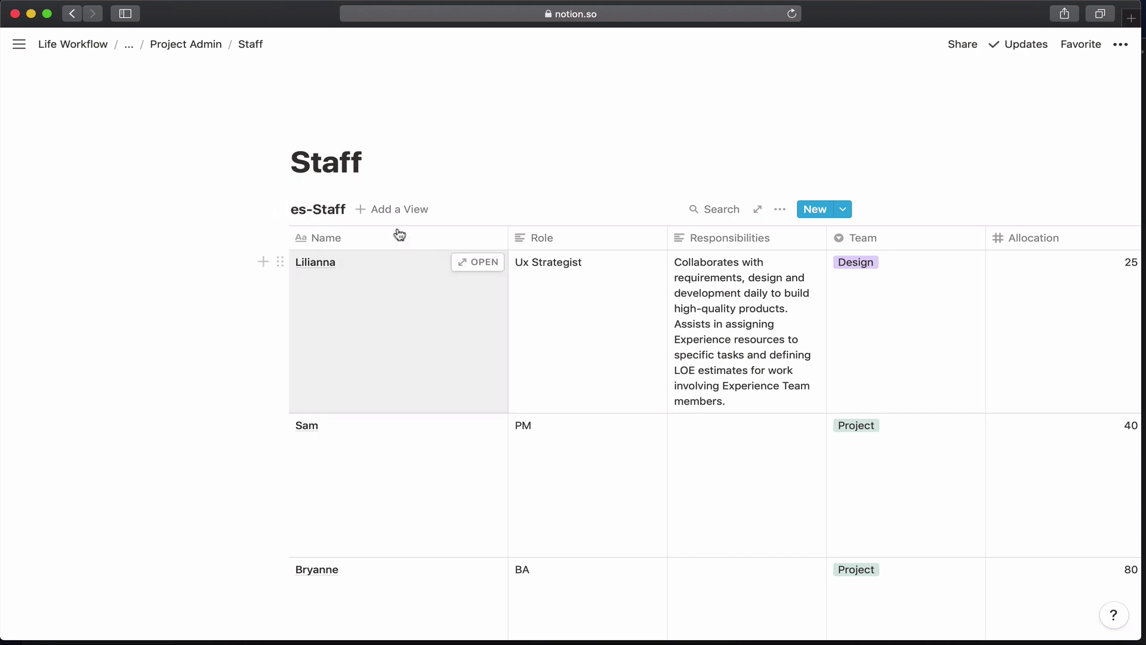
Create a new Board view of Staff named 'by team'.
{"action": "left_click", "coordinate": [411, 212]}
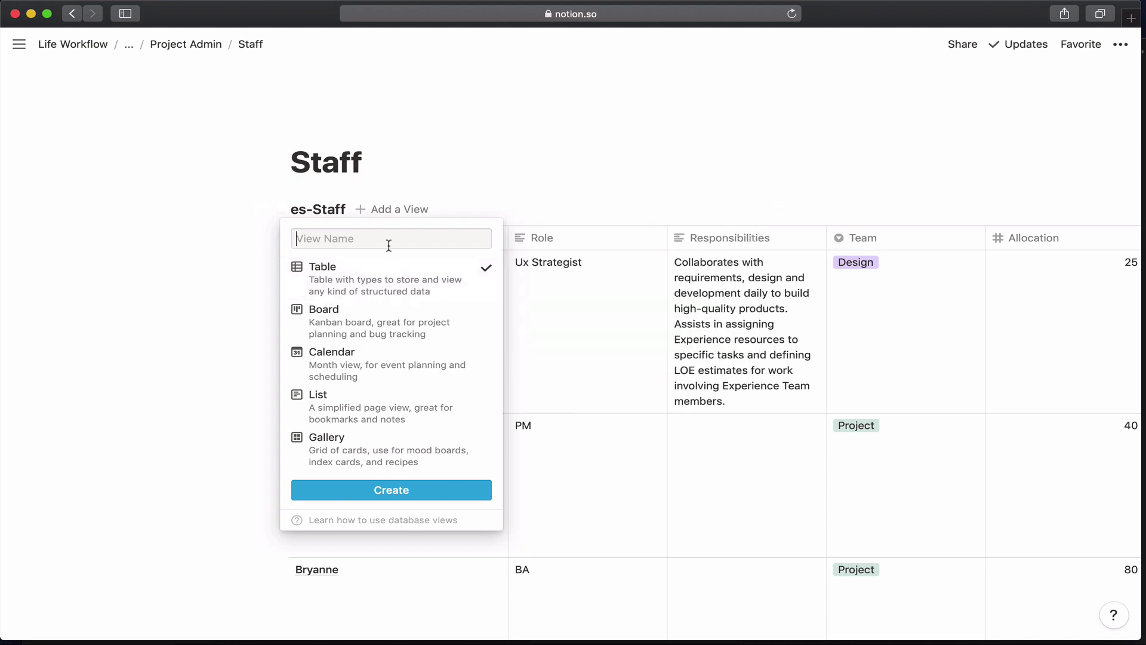
{"action": "type", "text": "by team"}
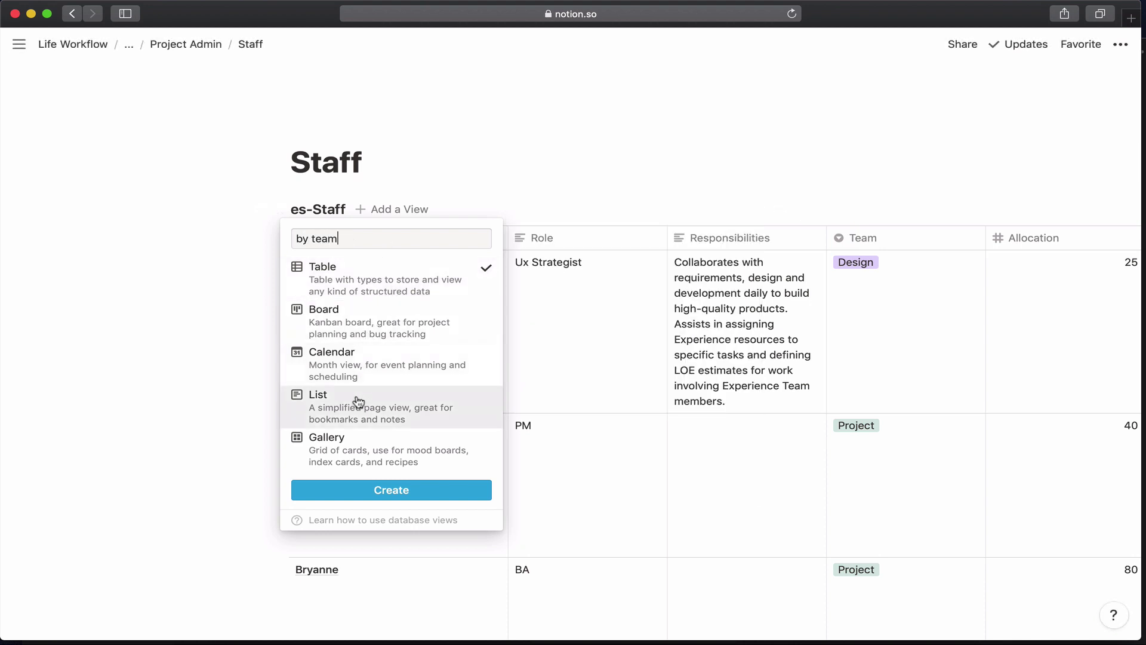
{"action": "left_click", "coordinate": [360, 336]}
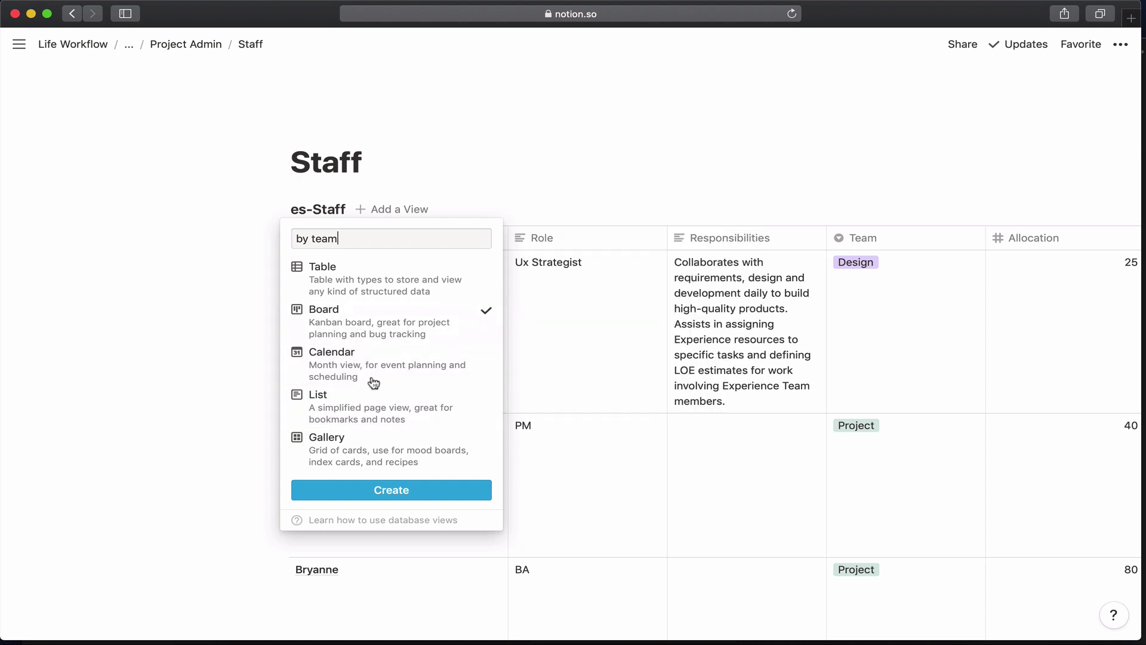
{"action": "left_click", "coordinate": [384, 488]}
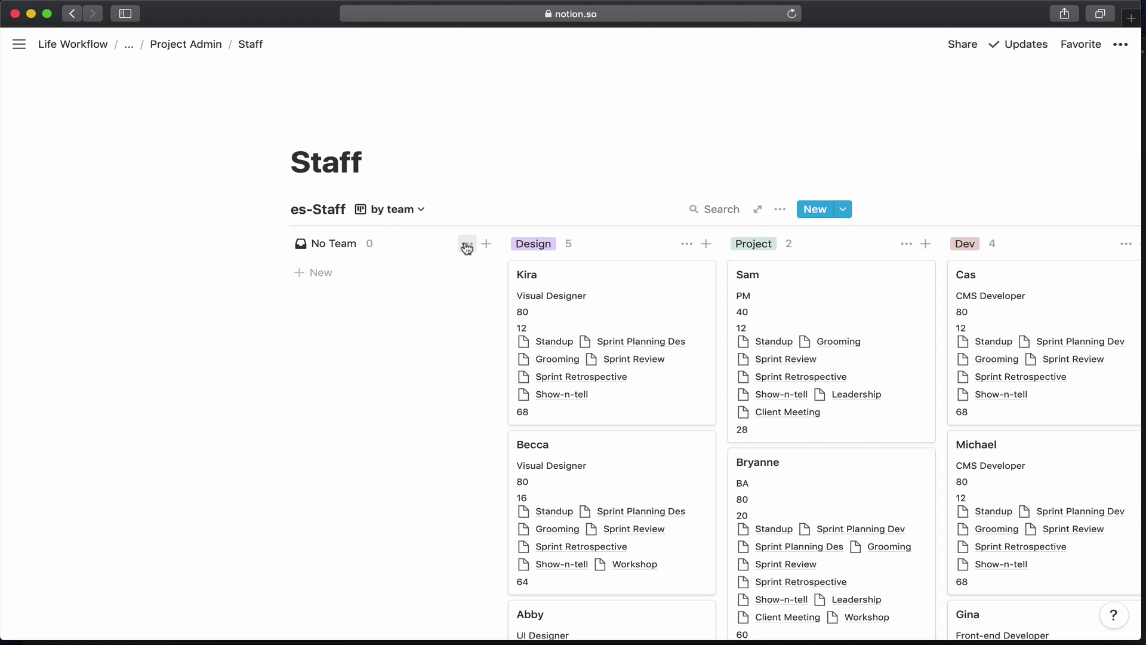
Hide the No Team column and move Project first, then Content second.
{"action": "left_click", "coordinate": [467, 244]}
{"action": "left_click", "coordinate": [459, 269]}
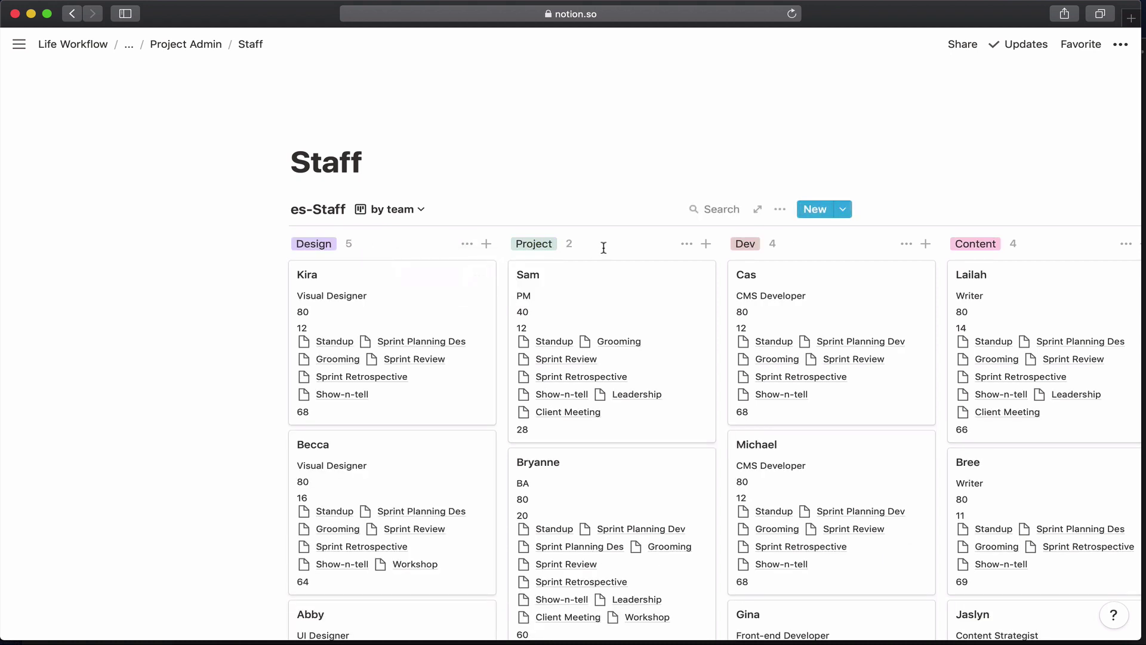
{"action": "left_click_drag", "start_coordinate": [534, 245], "coordinate": [322, 248]}
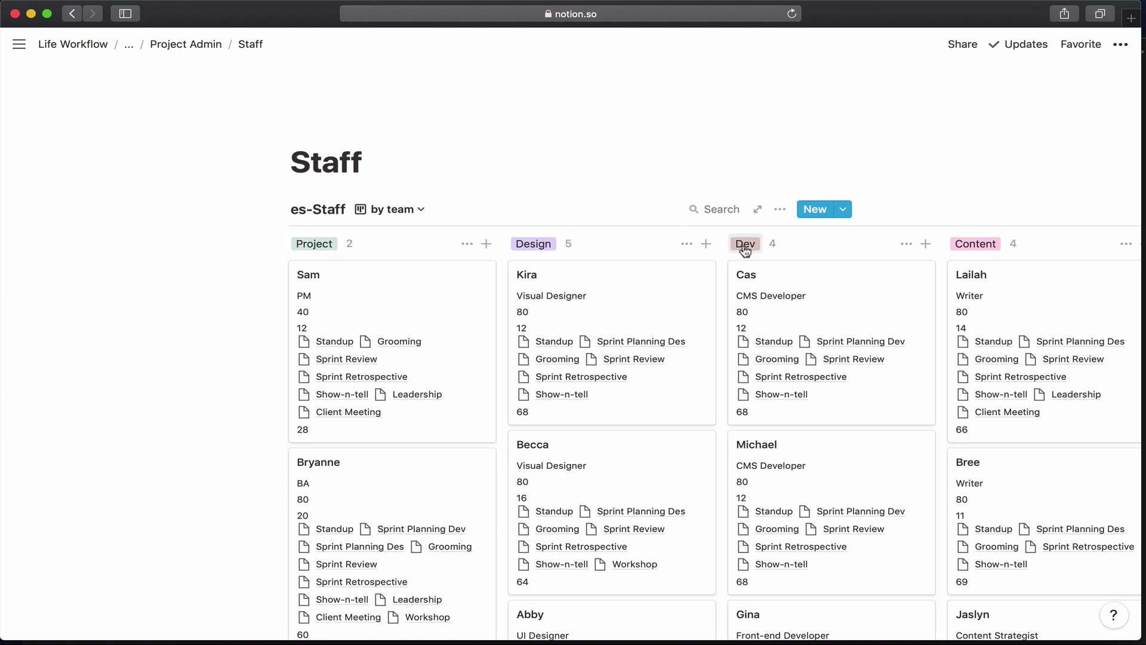
{"action": "left_click_drag", "start_coordinate": [957, 245], "coordinate": [550, 240]}
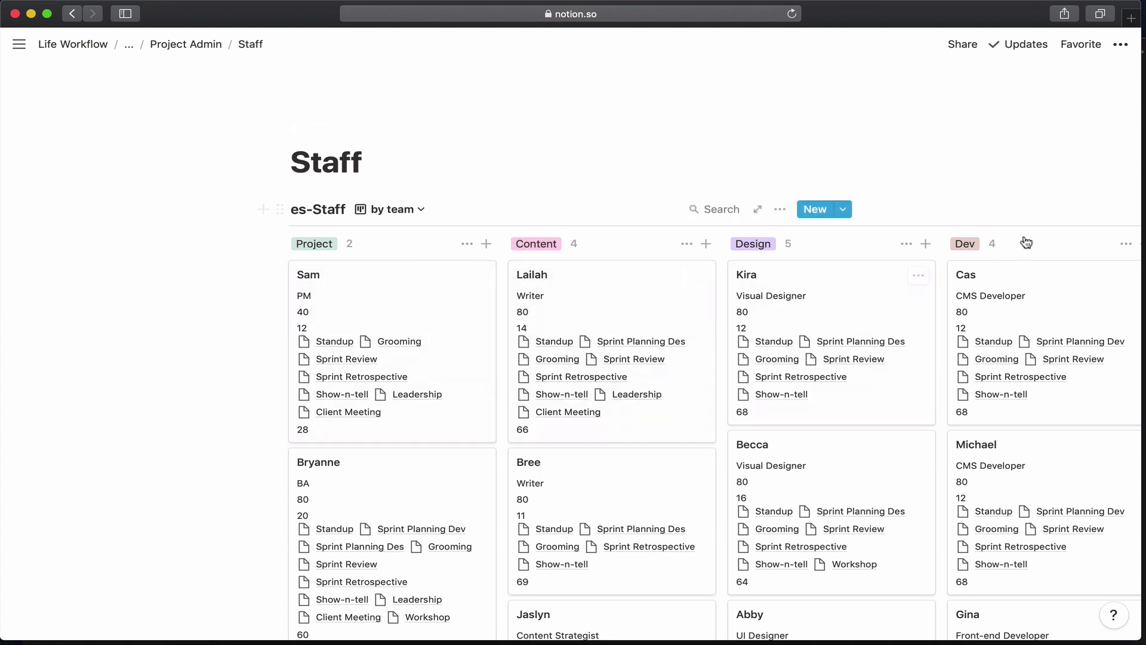
Switch the Staff page to full width.
{"action": "left_click", "coordinate": [1121, 44]}
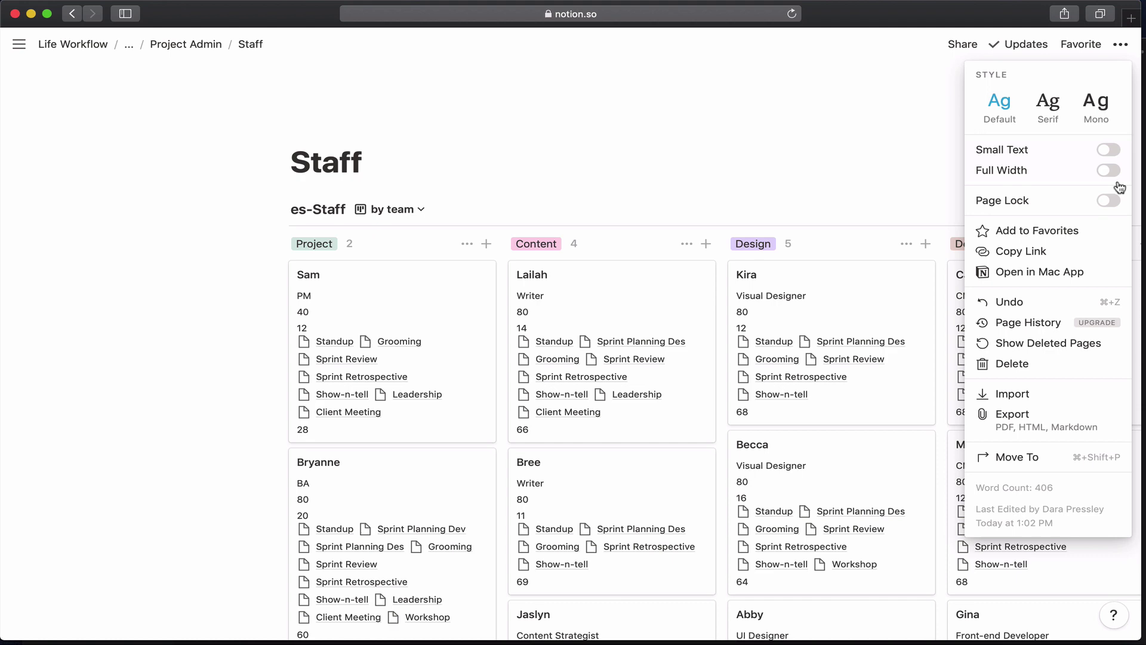
{"action": "left_click", "coordinate": [1109, 170]}
{"action": "left_click", "coordinate": [822, 134]}
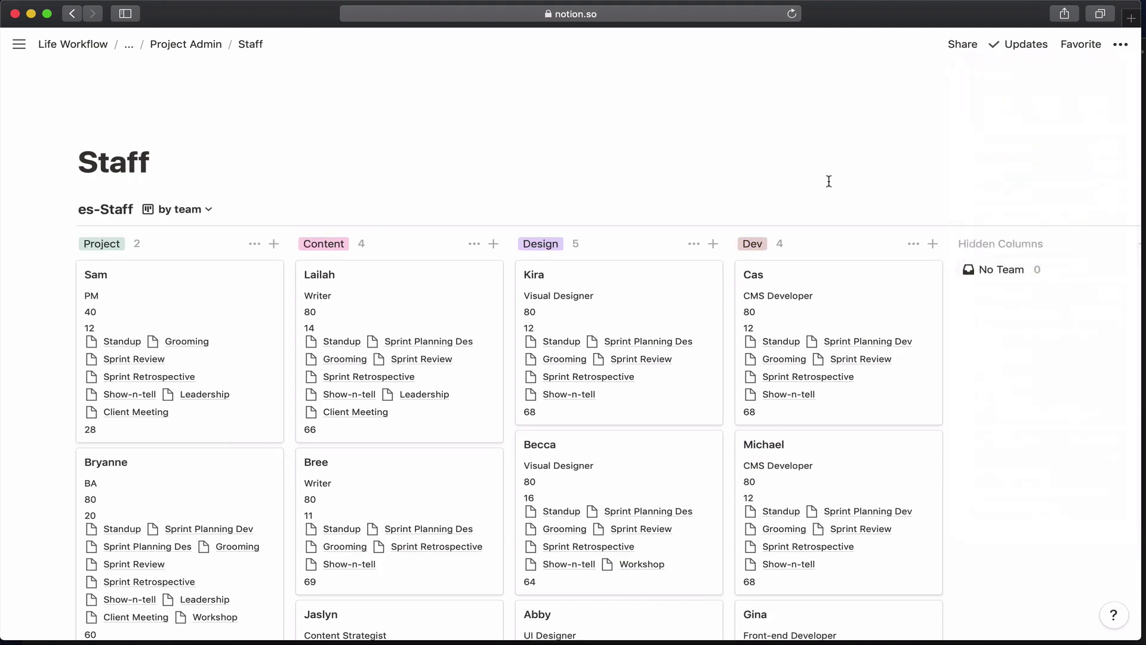
{"action": "scroll", "coordinate": [830, 188], "scroll_direction": "down", "scroll_amount": 2}
{"action": "scroll", "coordinate": [830, 187], "scroll_direction": "up", "scroll_amount": 4}
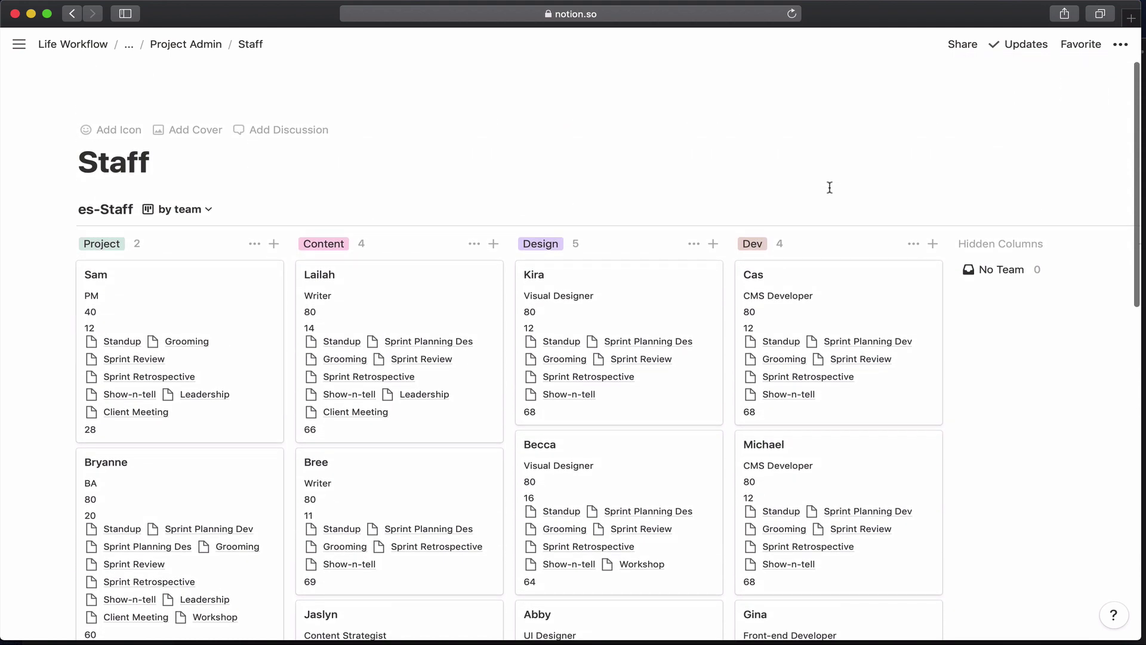
Start Meetings as an empty page and drop sprint-calendar.png from Downloads onto it.
{"action": "left_click", "coordinate": [215, 44]}
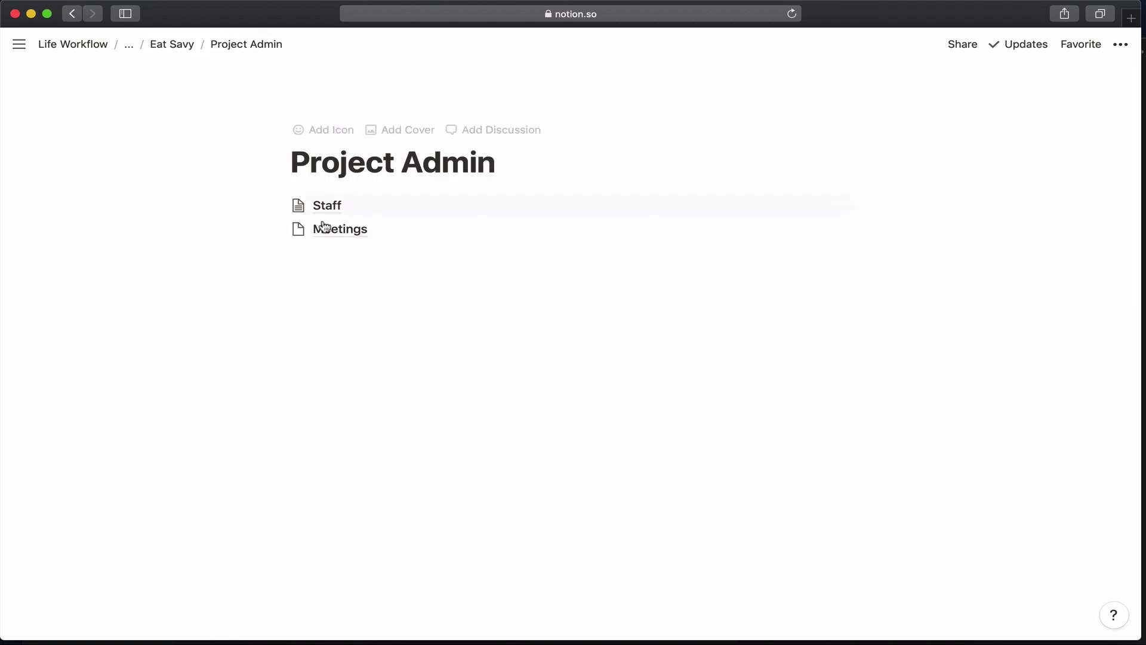
{"action": "left_click", "coordinate": [333, 232]}
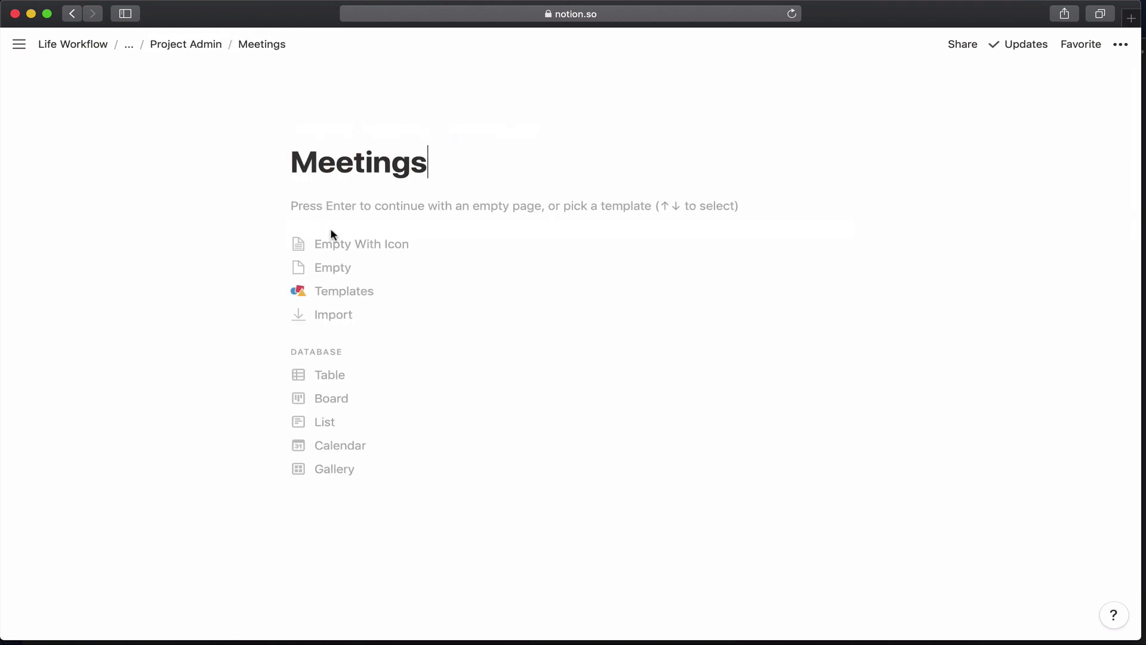
{"action": "key", "text": "Return"}
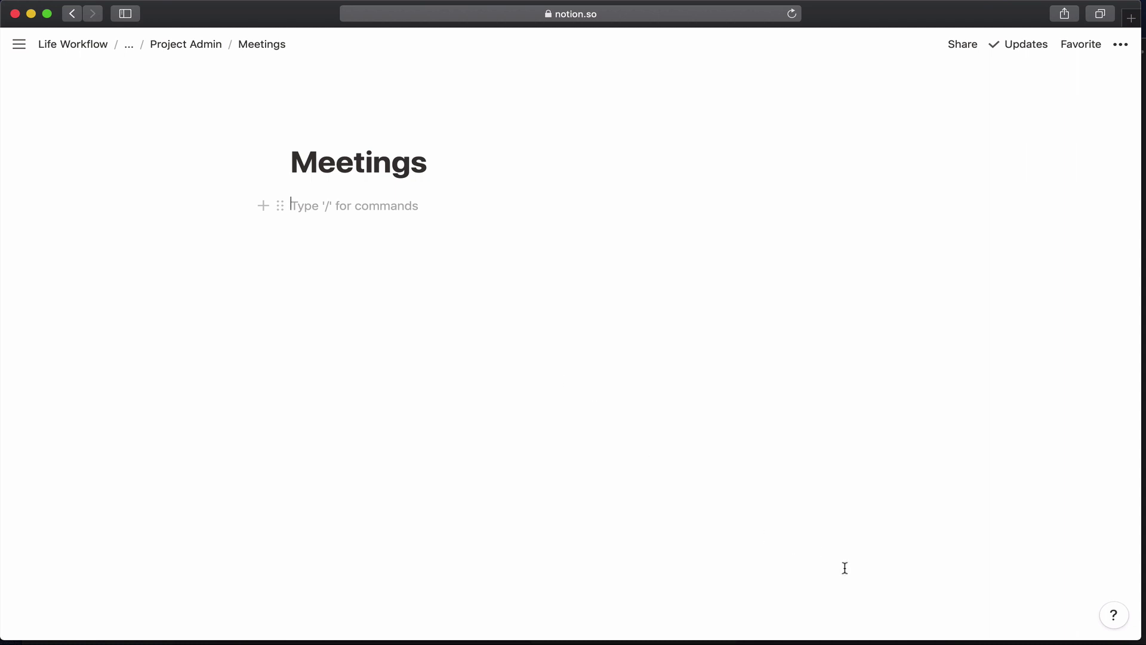
{"action": "mouse_move", "coordinate": [963, 641]}
{"action": "left_click", "coordinate": [988, 618]}
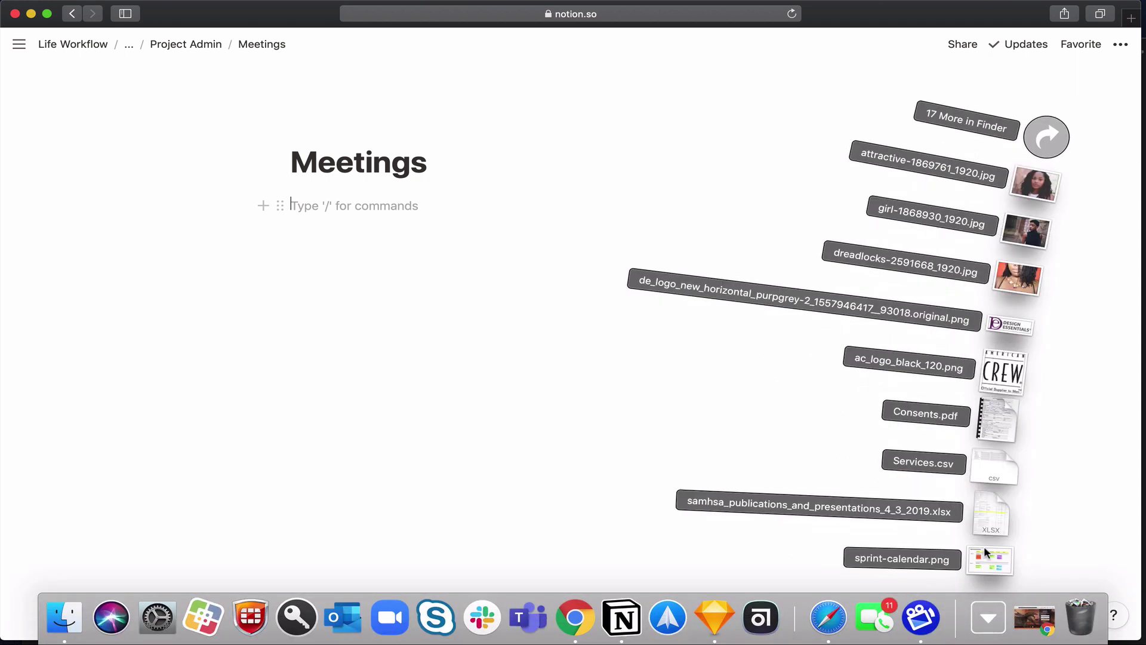
{"action": "left_click_drag", "start_coordinate": [984, 552], "coordinate": [615, 414]}
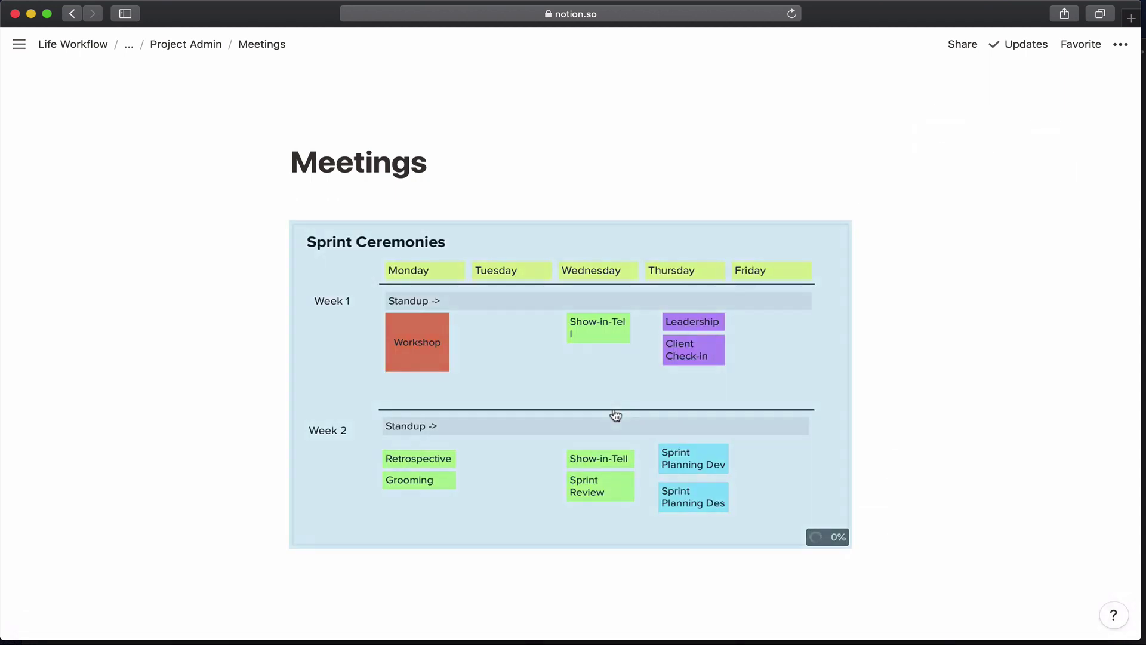
{"action": "scroll", "coordinate": [613, 482], "scroll_direction": "down", "scroll_amount": 3}
{"action": "left_click", "coordinate": [608, 472]}
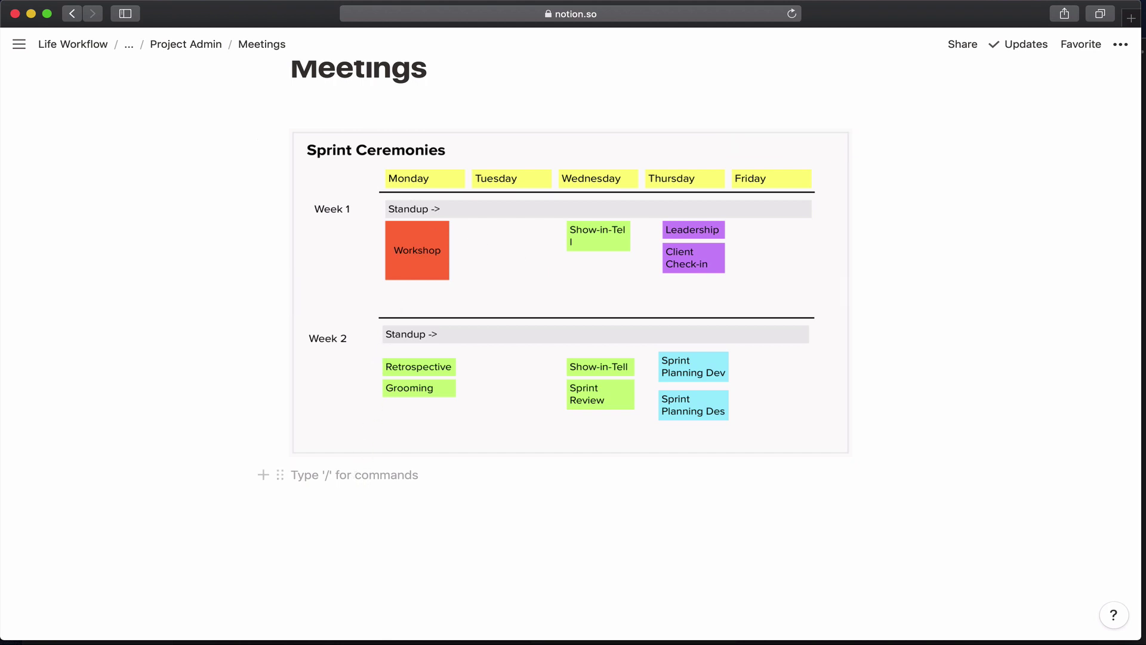
Insert an inline table below the calendar image and title it 'es-Meetings'.
{"action": "key", "text": "Return"}
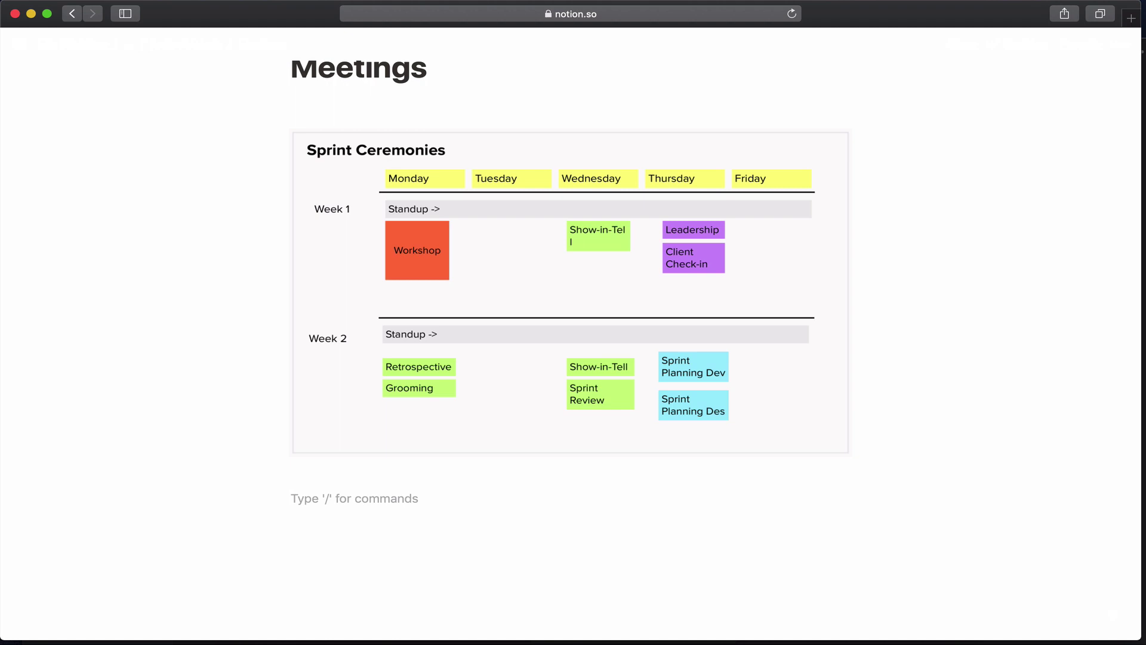
{"action": "type", "text": "t"}
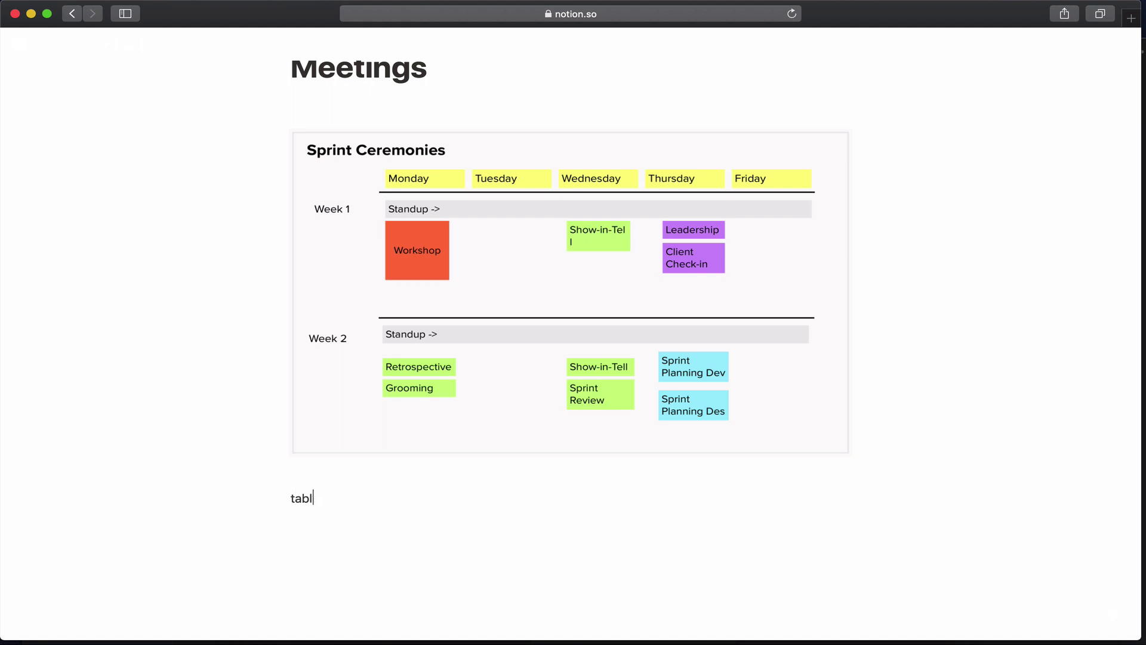
{"action": "key", "text": "BackSpace"}
{"action": "type", "text": "/"}
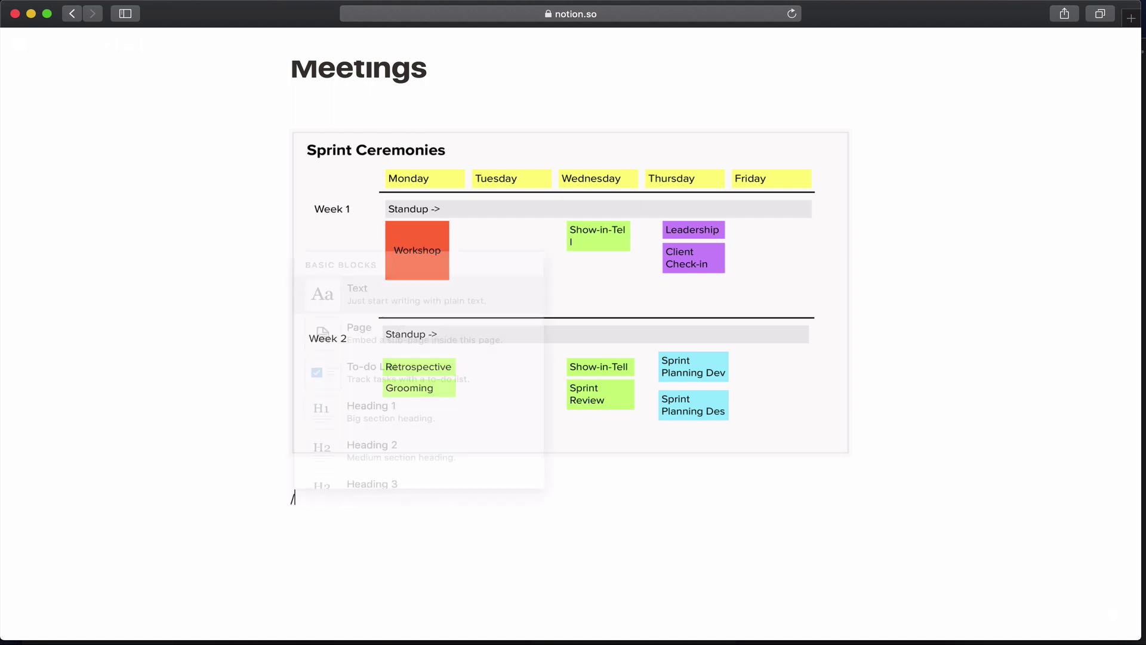
{"action": "type", "text": "tabl"}
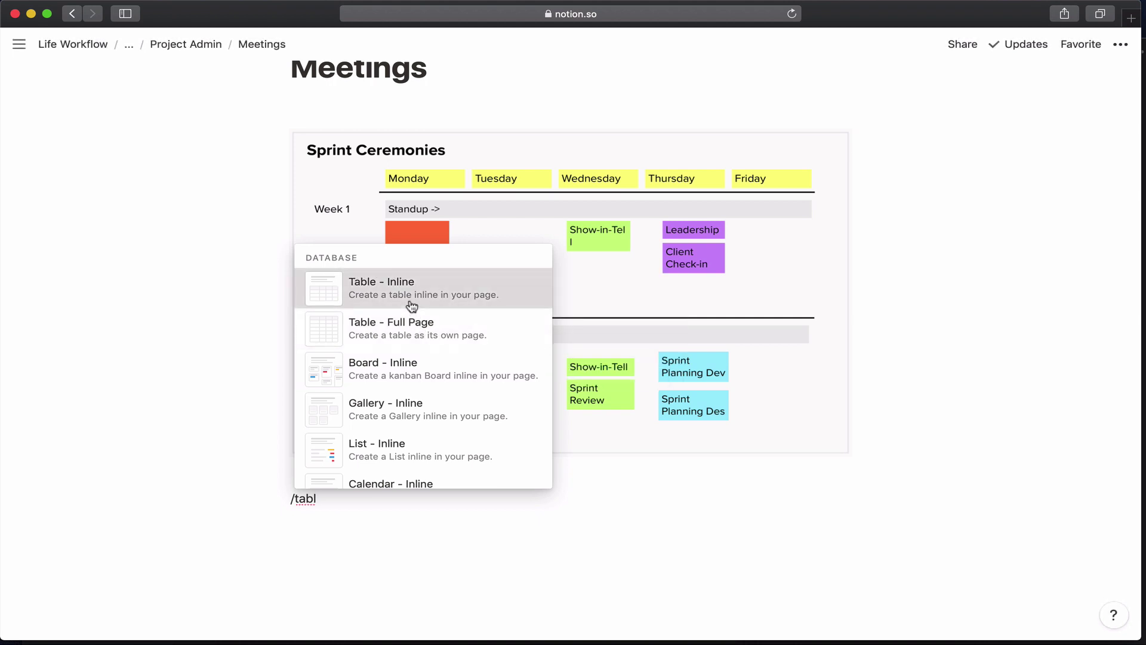
{"action": "left_click", "coordinate": [409, 305]}
{"action": "scroll", "coordinate": [392, 456], "scroll_direction": "down", "scroll_amount": 3}
{"action": "type", "text": "es"}
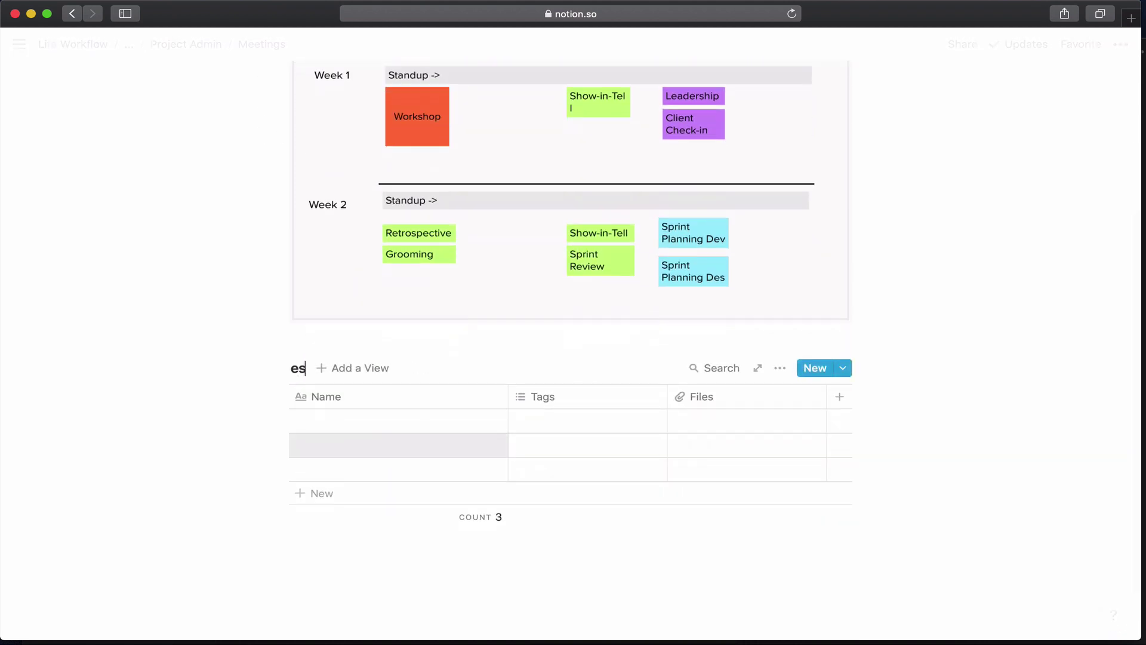
{"action": "type", "text": "-meetins"}
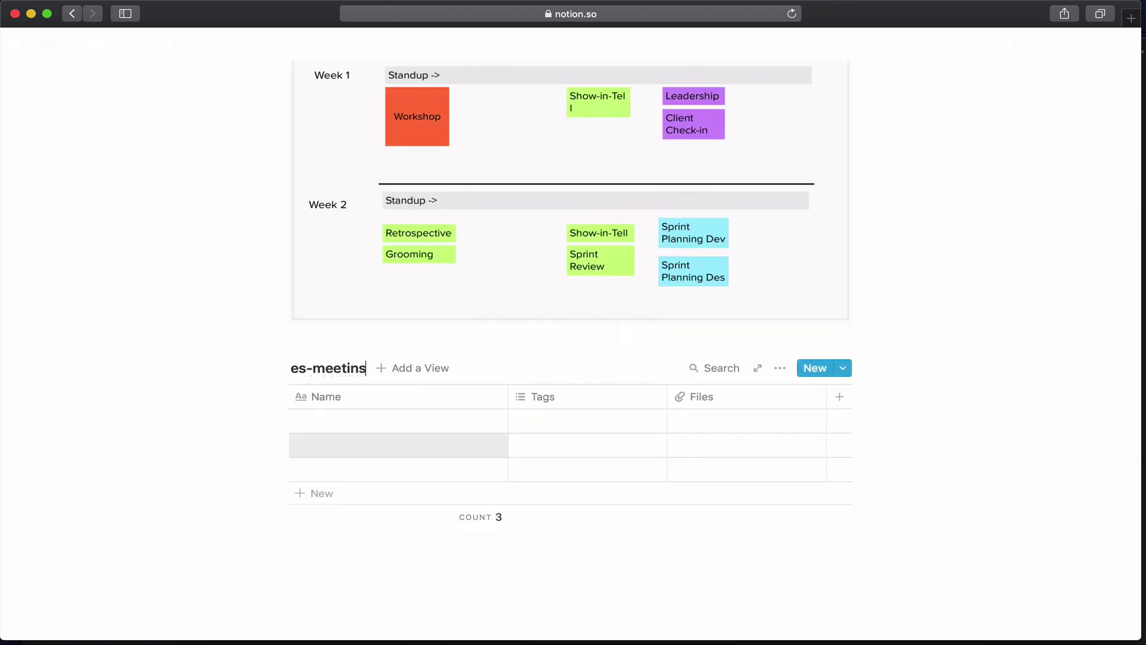
{"action": "key", "text": "BackSpace"}
{"action": "key", "text": "BackSpace"}
{"action": "key", "text": "BackSpace"}
{"action": "key", "text": "BackSpace"}
{"action": "key", "text": "BackSpace"}
{"action": "key", "text": "BackSpace"}
{"action": "key", "text": "BackSpace"}
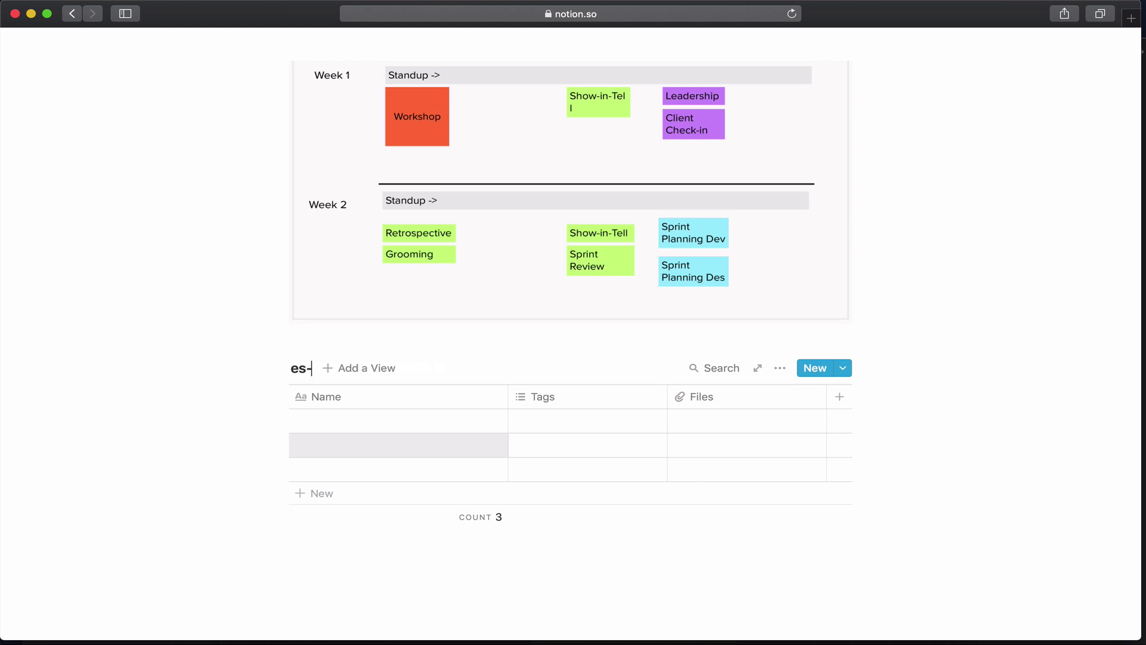
{"action": "type", "text": "Meetings"}
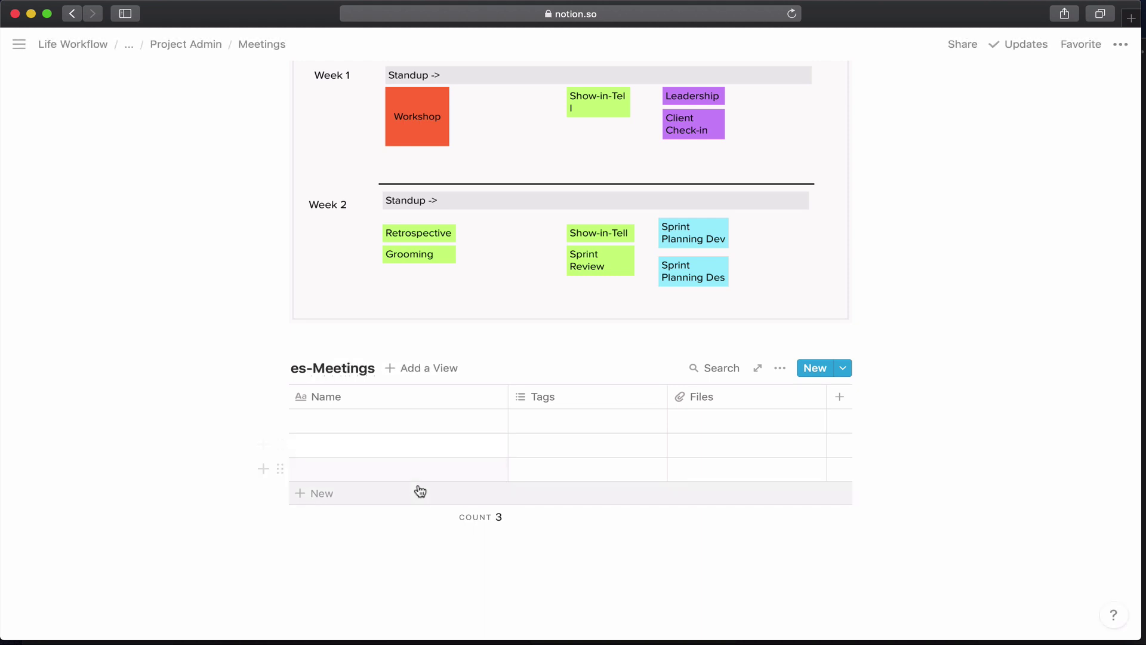
{"action": "left_click", "coordinate": [412, 434]}
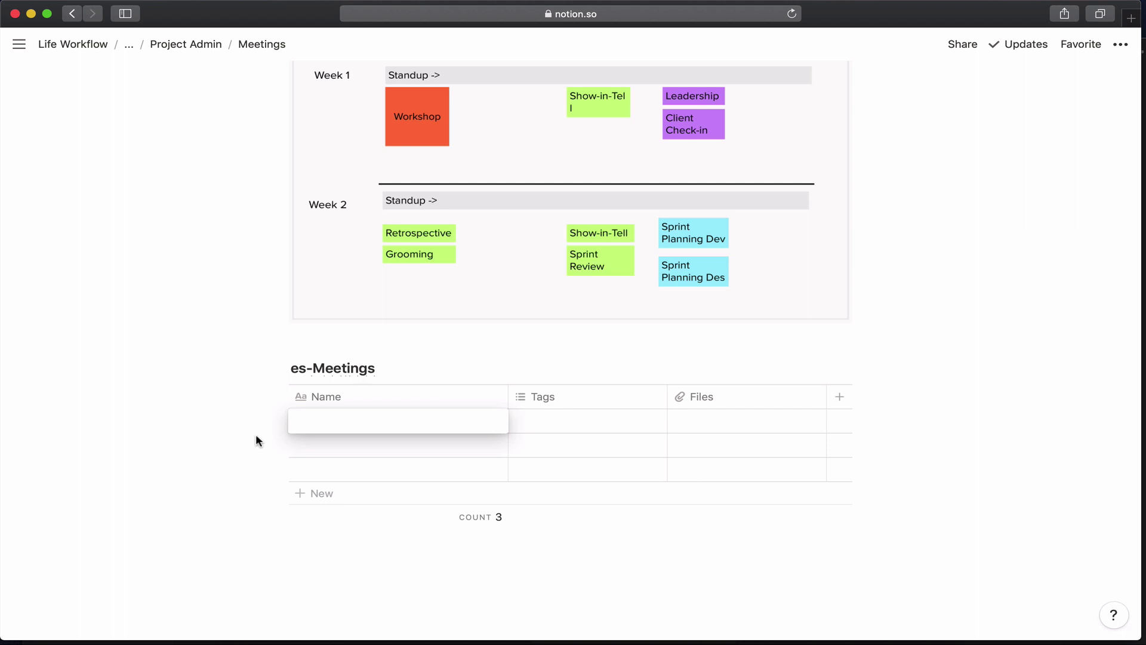
Open the first meeting entry and turn its Tags property into a Number property named Time.
{"action": "key", "text": "Escape"}
{"action": "left_click", "coordinate": [475, 421]}
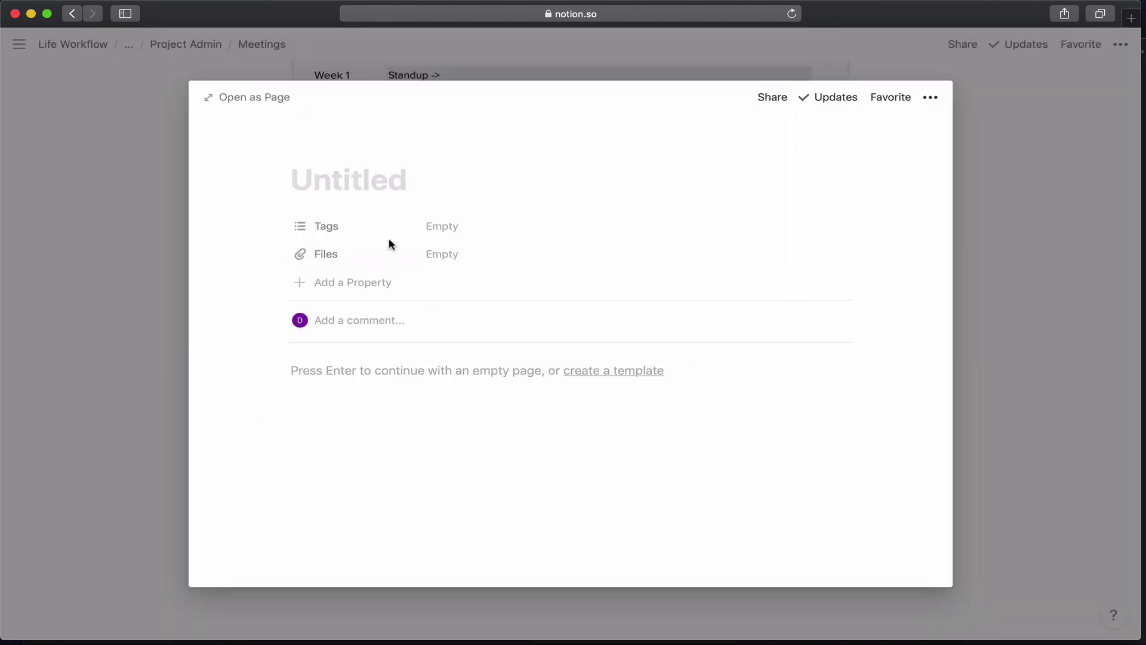
{"action": "left_click", "coordinate": [343, 236]}
{"action": "mouse_move", "coordinate": [333, 306]}
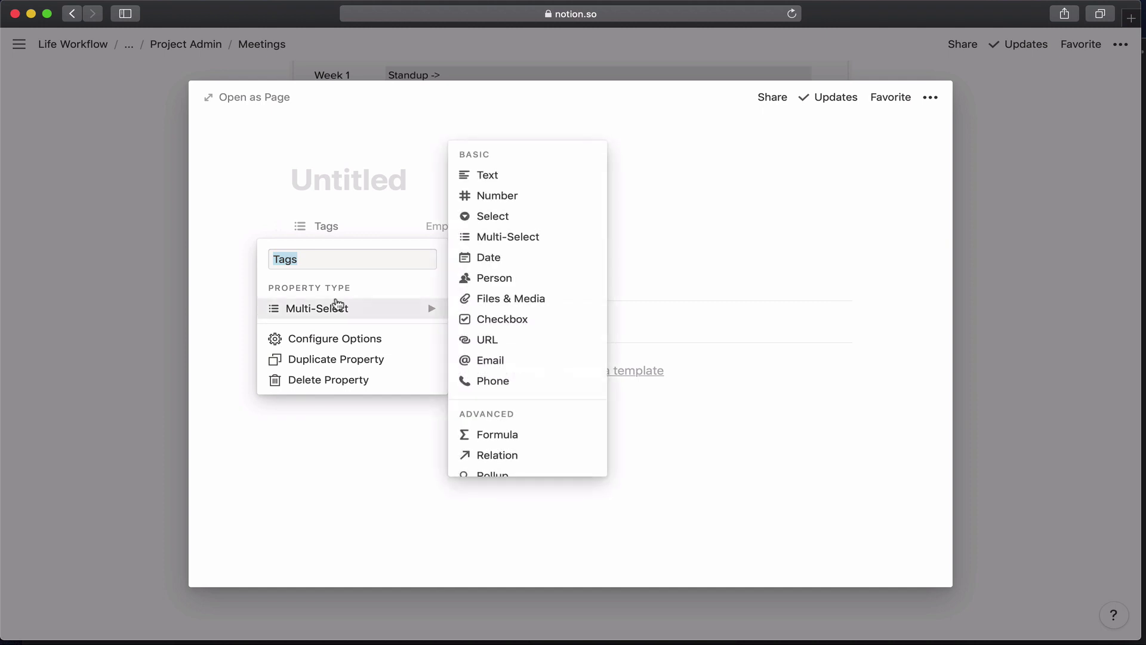
{"action": "type", "text": "Time"}
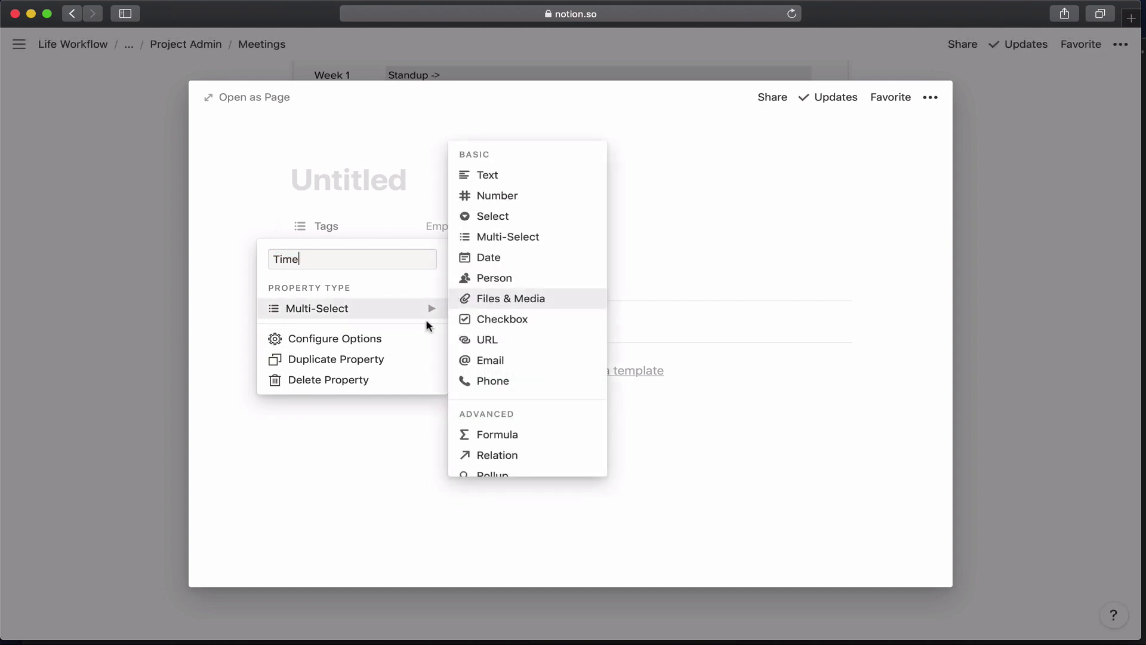
{"action": "left_click", "coordinate": [499, 202]}
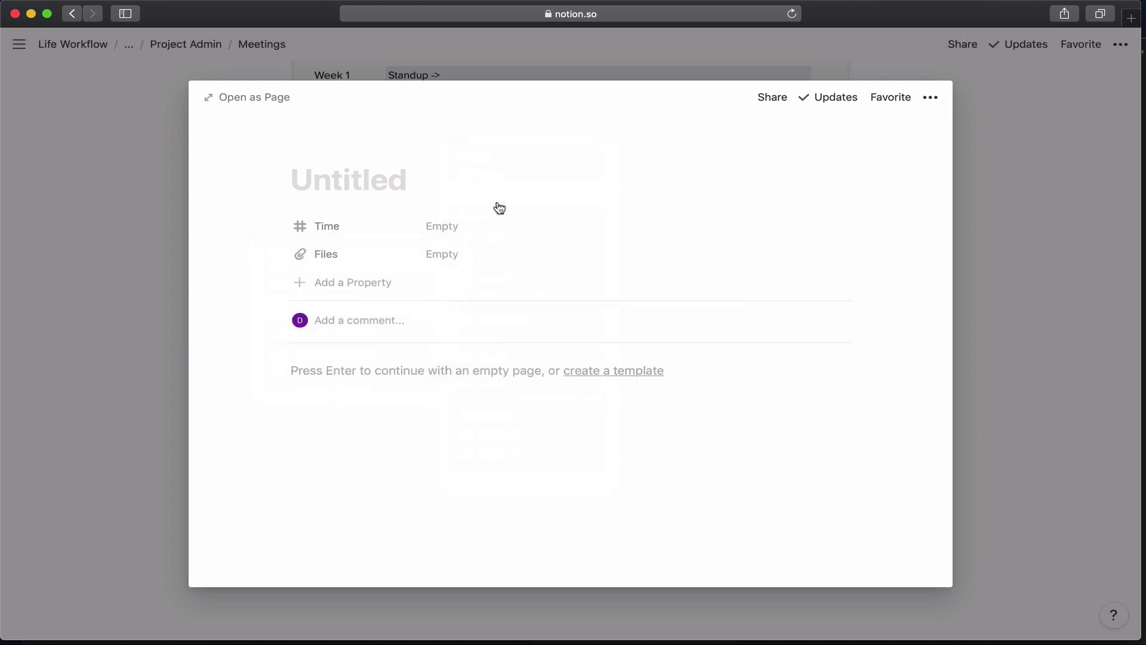
Turn the Files property into a relation named Staff linked to the es-Staff database.
{"action": "left_click", "coordinate": [374, 263]}
{"action": "mouse_move", "coordinate": [370, 337]}
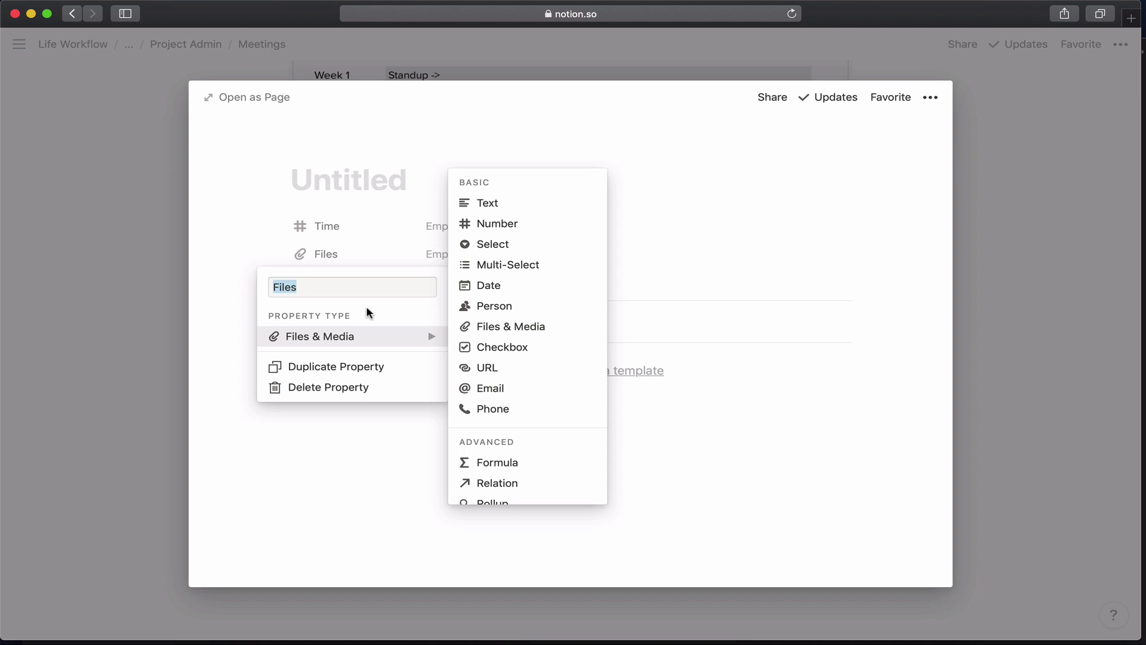
{"action": "type", "text": "Staff"}
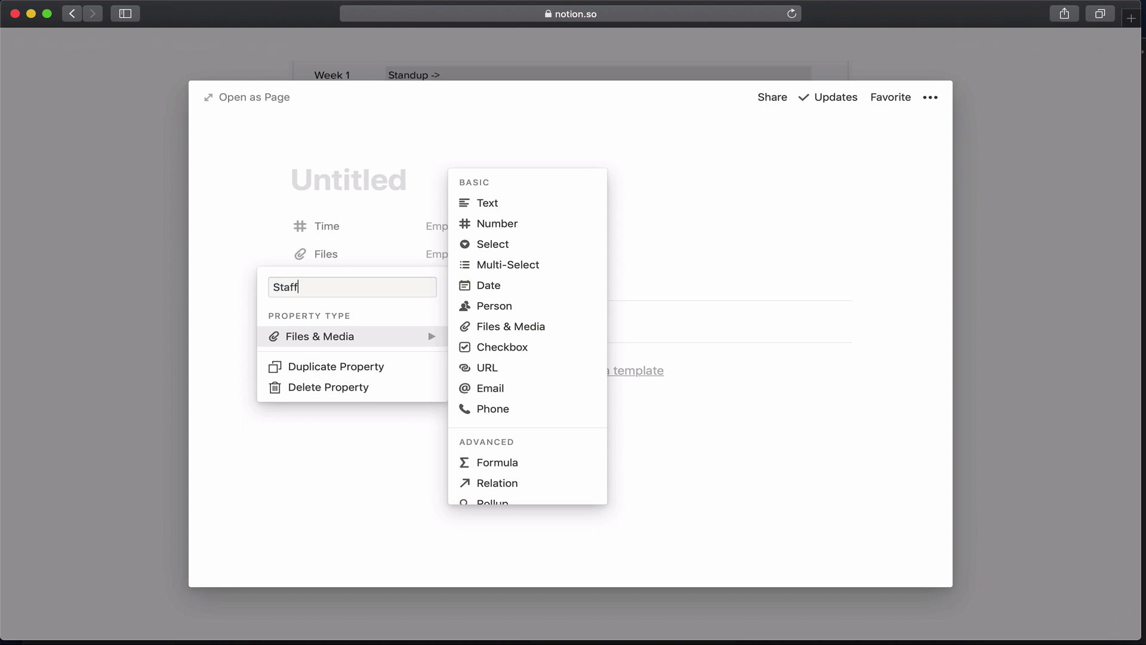
{"action": "left_click", "coordinate": [495, 485]}
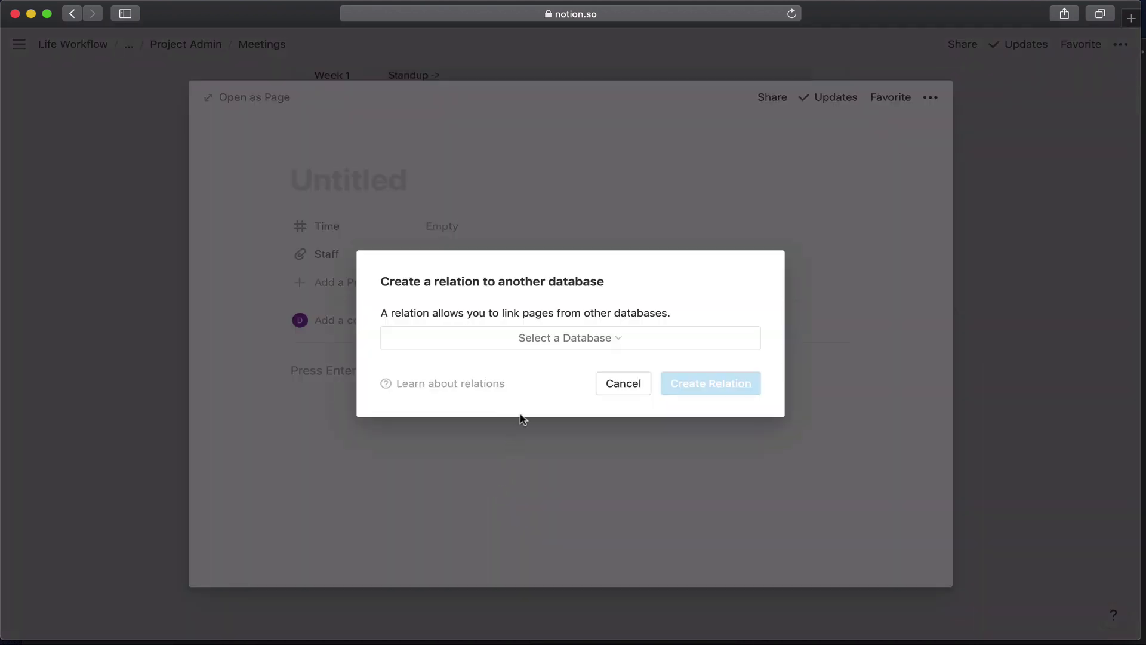
{"action": "left_click", "coordinate": [547, 338]}
{"action": "type", "text": "es"}
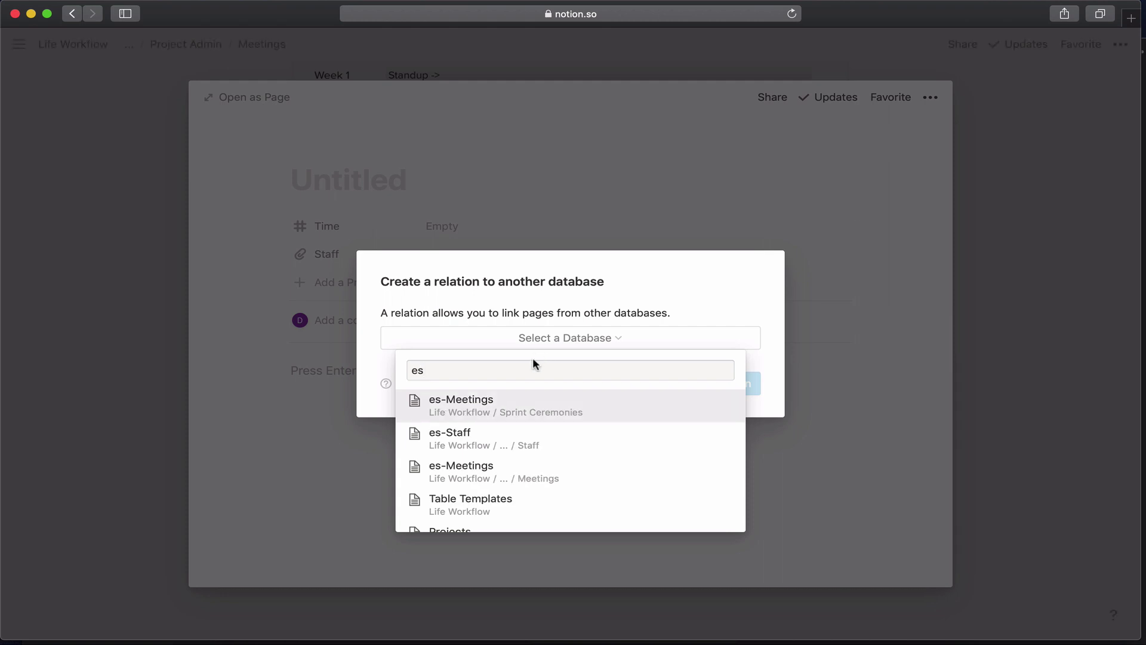
{"action": "left_click", "coordinate": [509, 435]}
{"action": "left_click", "coordinate": [686, 389]}
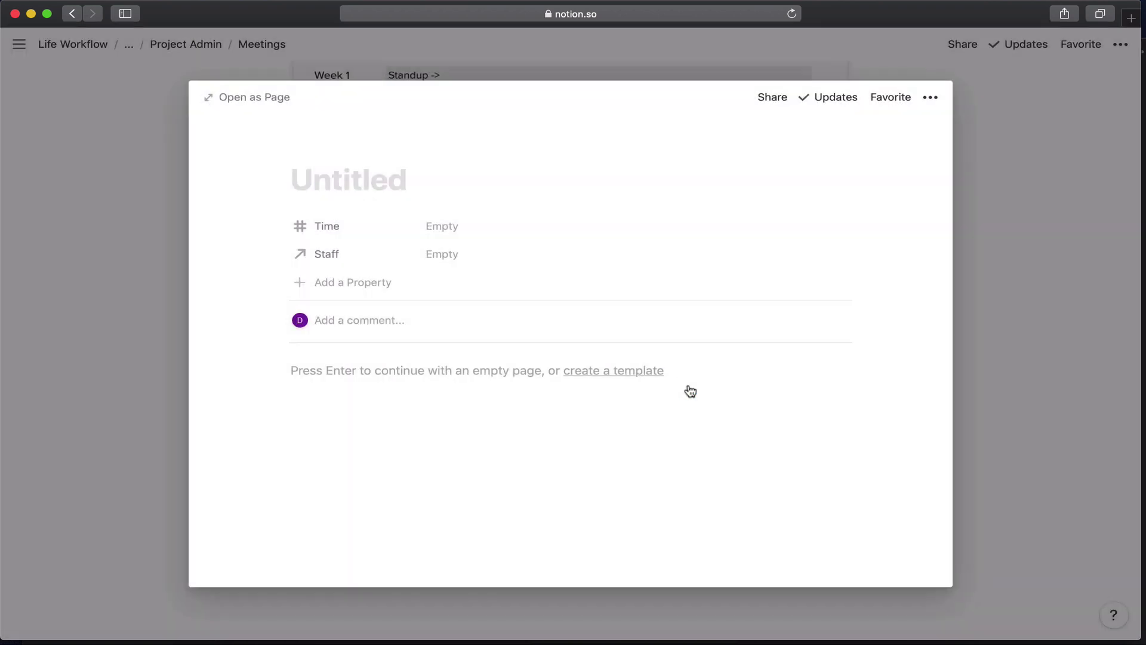
Title the meeting 'Leadership' and set its Time to 1.
{"action": "left_click", "coordinate": [351, 191]}
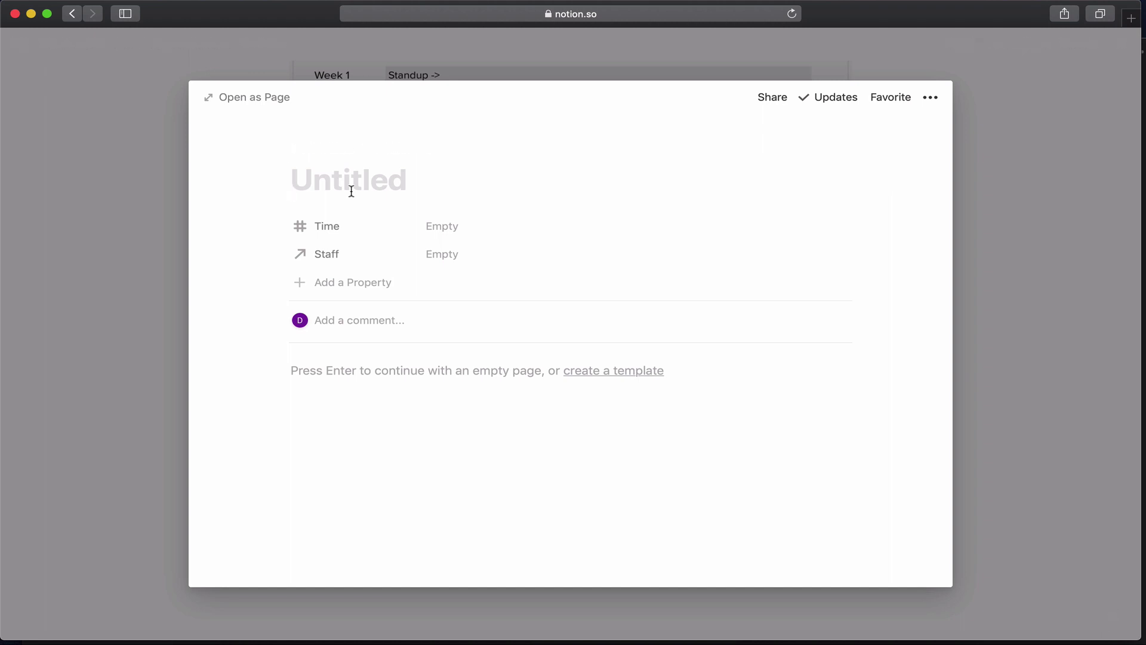
{"action": "type", "text": "Leadership"}
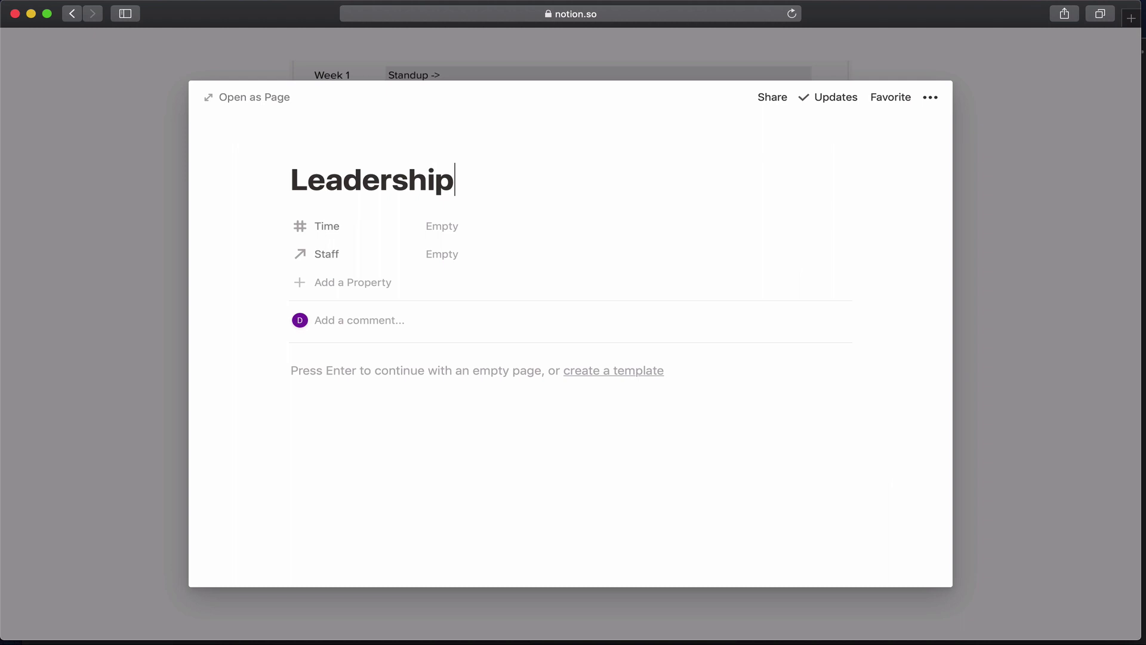
{"action": "left_click", "coordinate": [448, 226]}
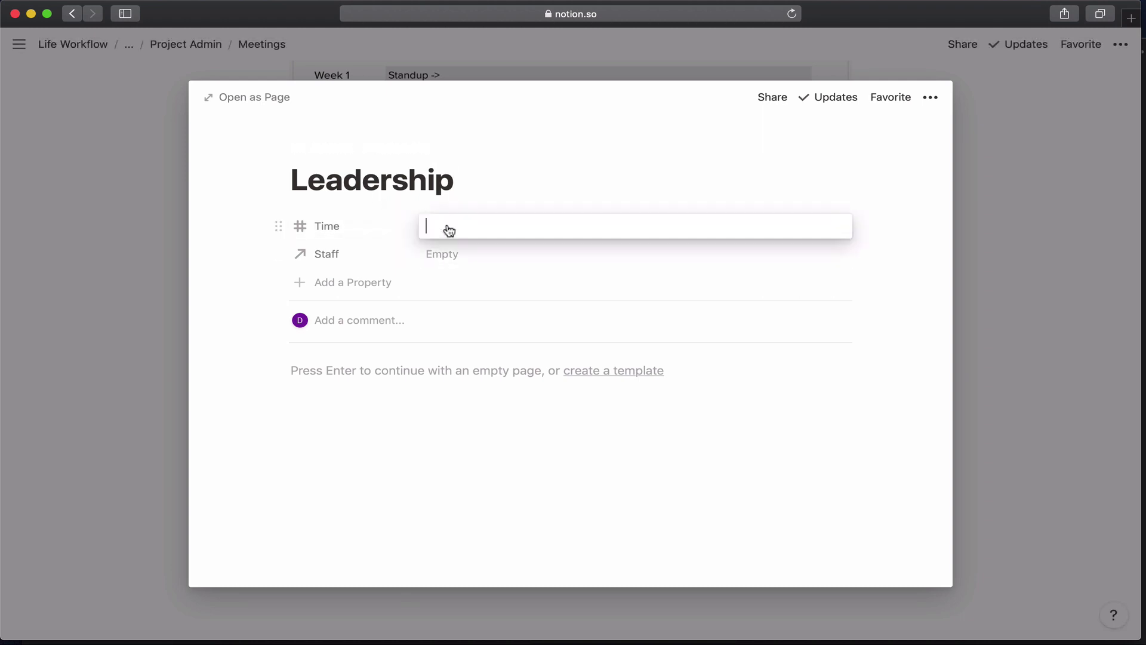
{"action": "type", "text": "1"}
{"action": "left_click", "coordinate": [453, 254]}
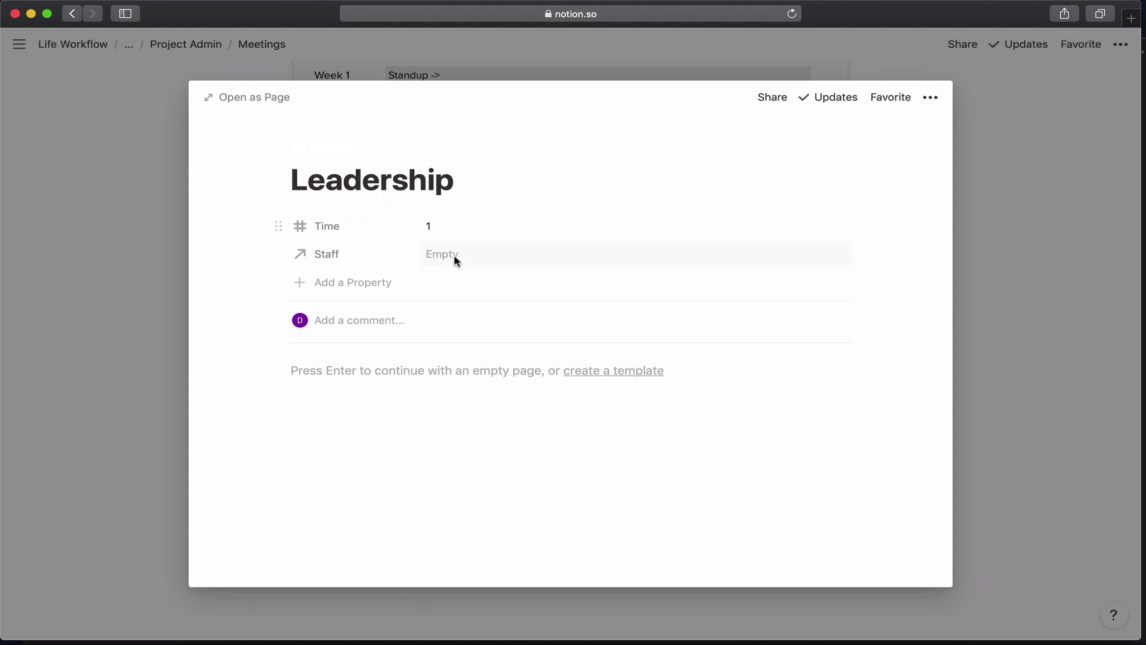
Link five staff, including Content Strategist, PM, UX Strategist and Lead Developer, then return to Meetings.
{"action": "left_click", "coordinate": [454, 254]}
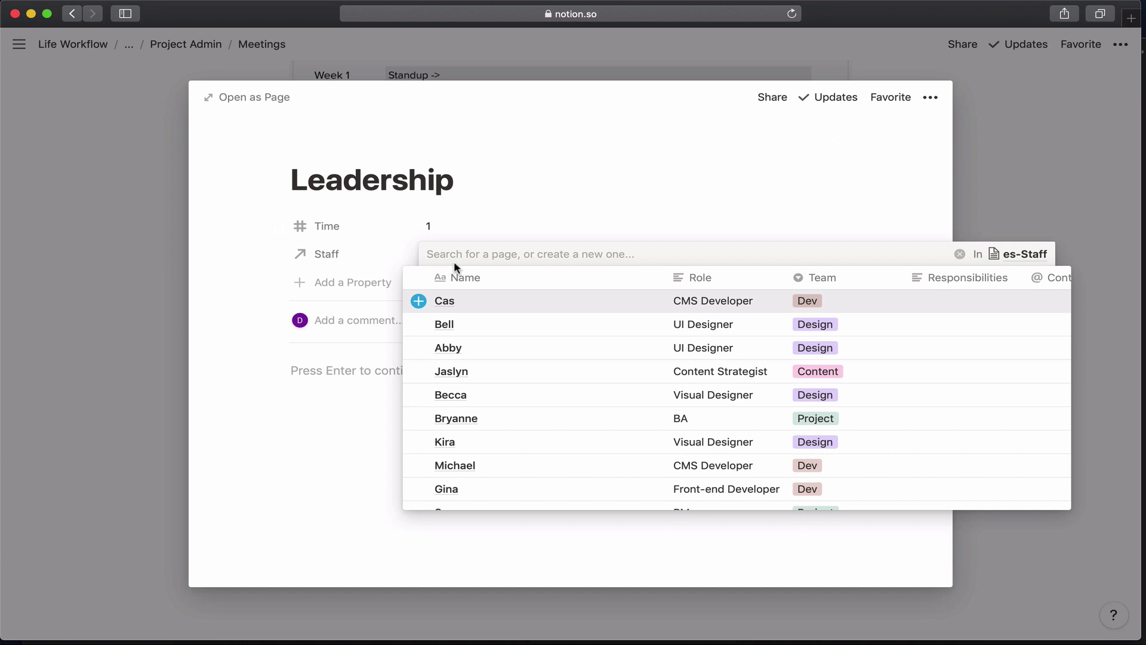
{"action": "left_click", "coordinate": [420, 371]}
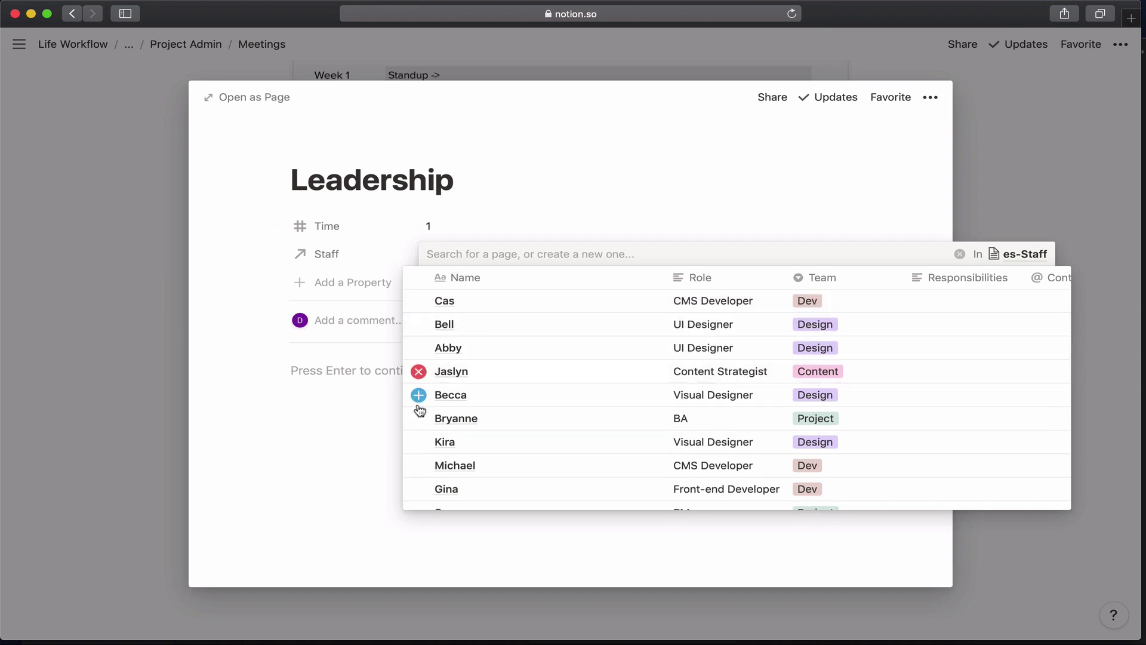
{"action": "scroll", "coordinate": [418, 418], "scroll_direction": "down", "scroll_amount": 3}
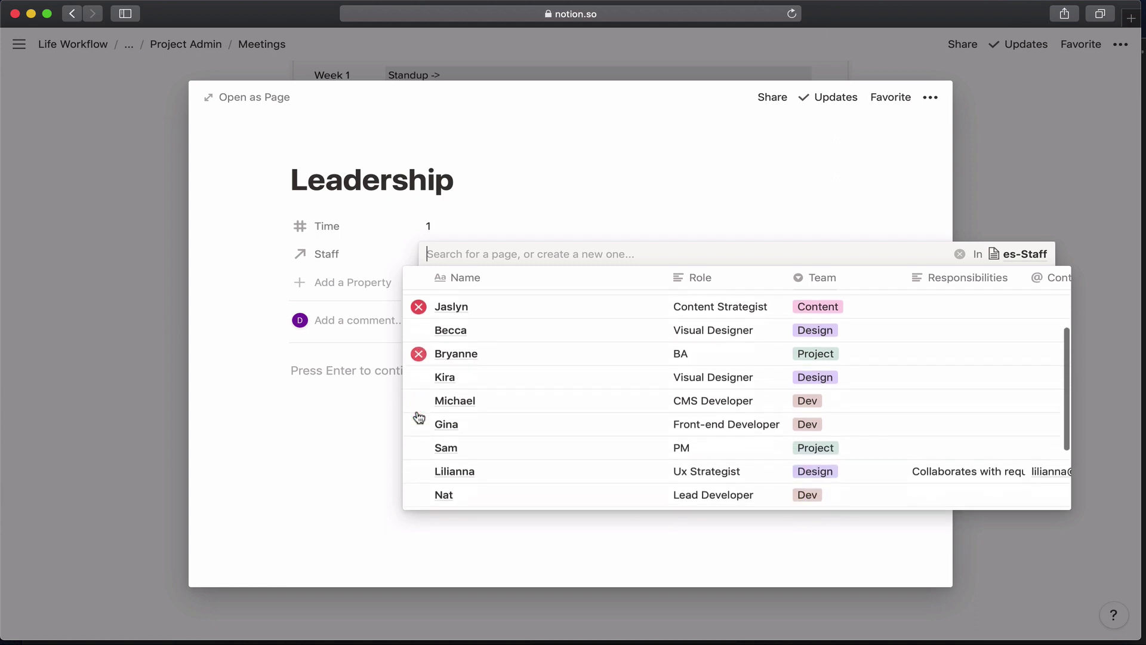
{"action": "scroll", "coordinate": [418, 414], "scroll_direction": "down", "scroll_amount": 2}
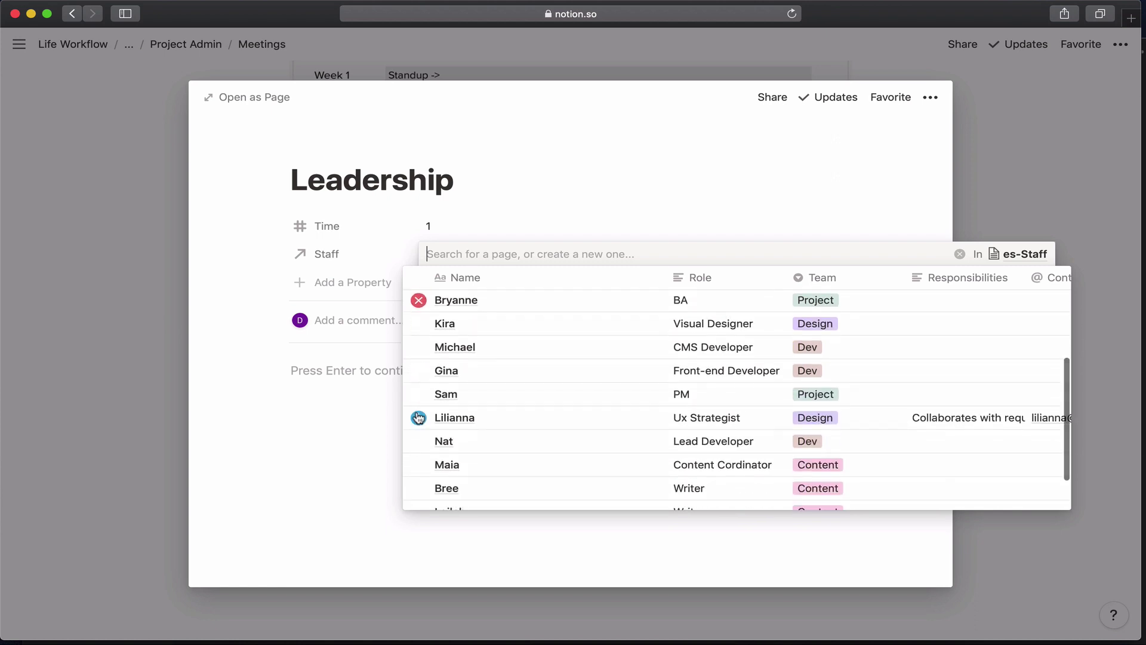
{"action": "left_click", "coordinate": [418, 395]}
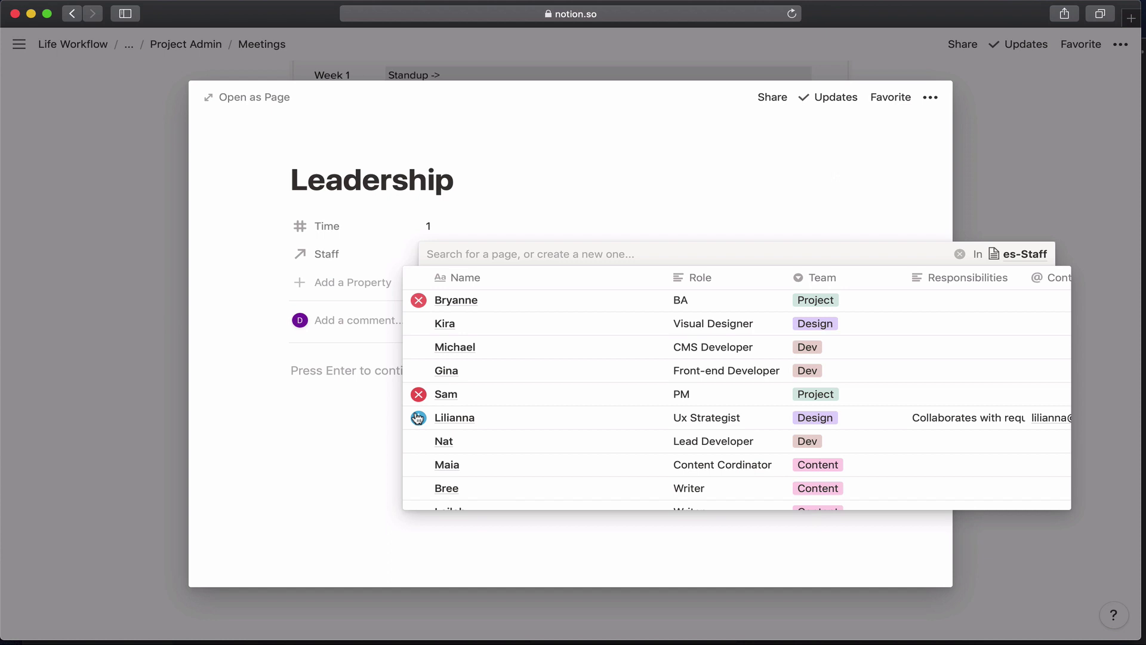
{"action": "left_click", "coordinate": [419, 417]}
{"action": "scroll", "coordinate": [418, 413], "scroll_direction": "down", "scroll_amount": 2}
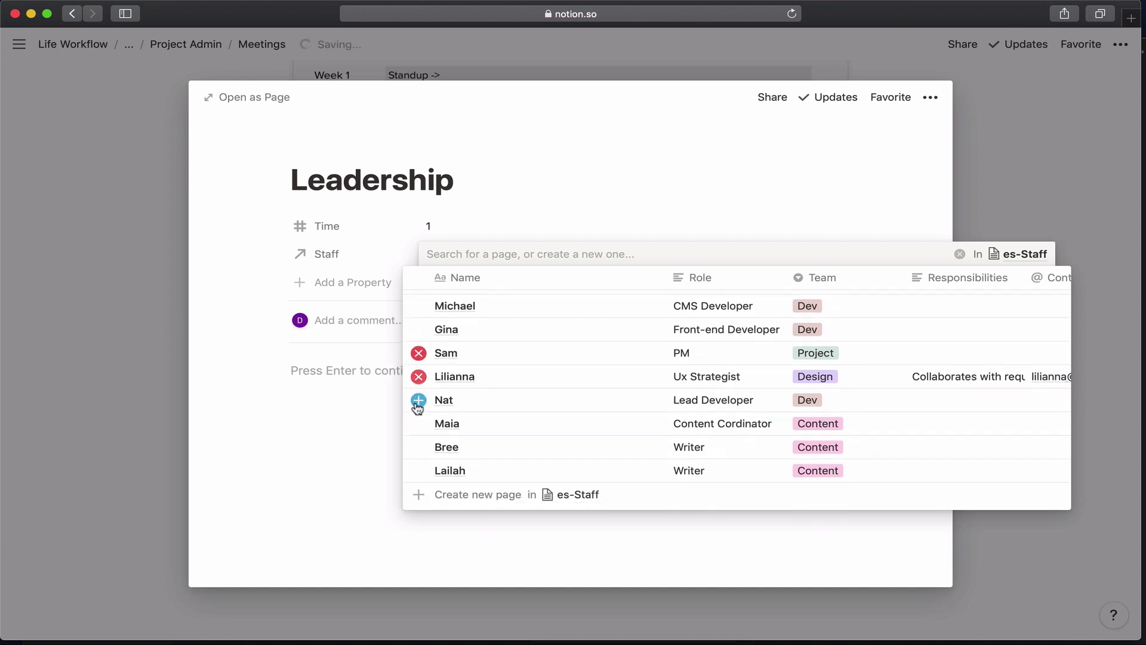
{"action": "left_click", "coordinate": [344, 434]}
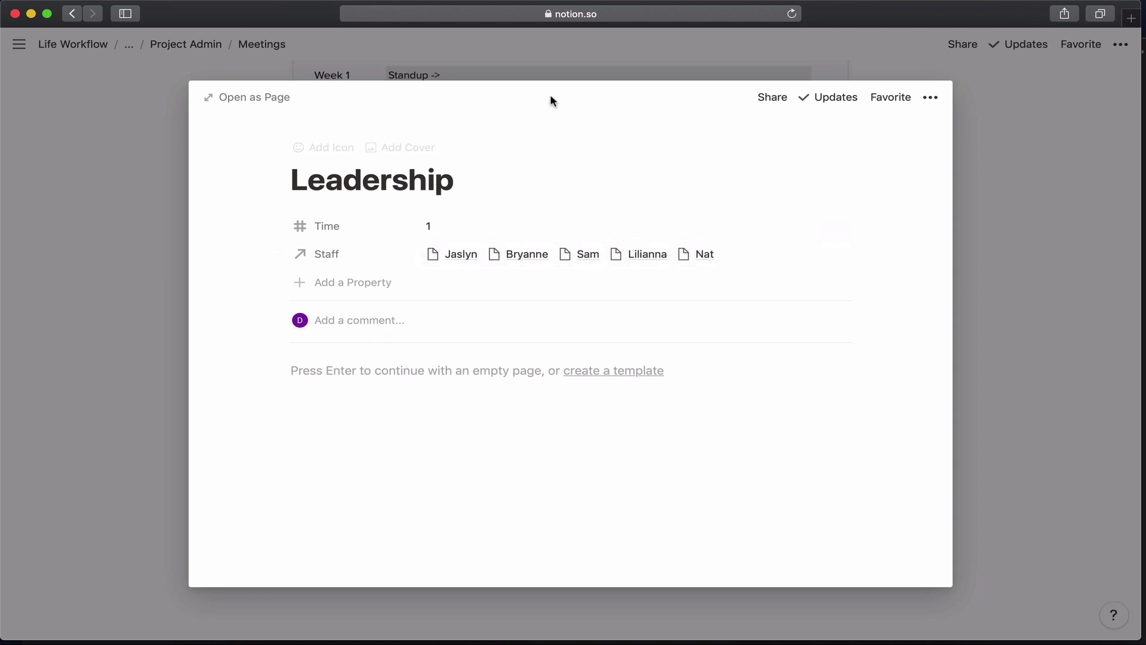
{"action": "left_click", "coordinate": [536, 67]}
{"action": "scroll", "coordinate": [378, 168], "scroll_direction": "up", "scroll_amount": 5}
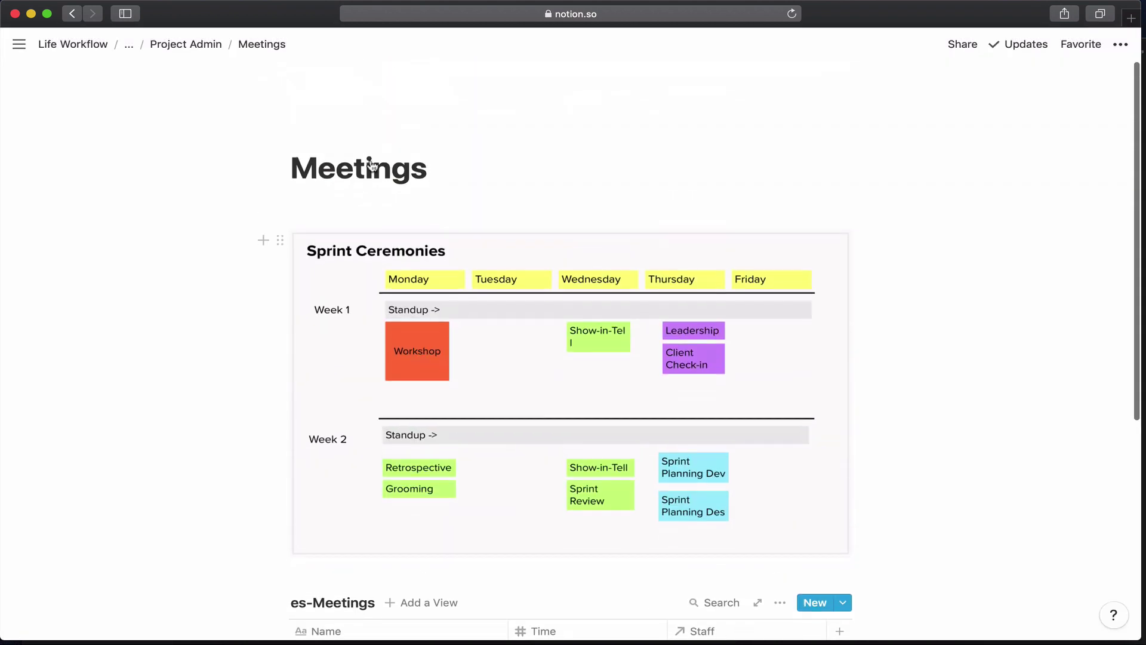
Go from Project Admin to the Staff board and open the PM's card.
{"action": "left_click", "coordinate": [185, 44]}
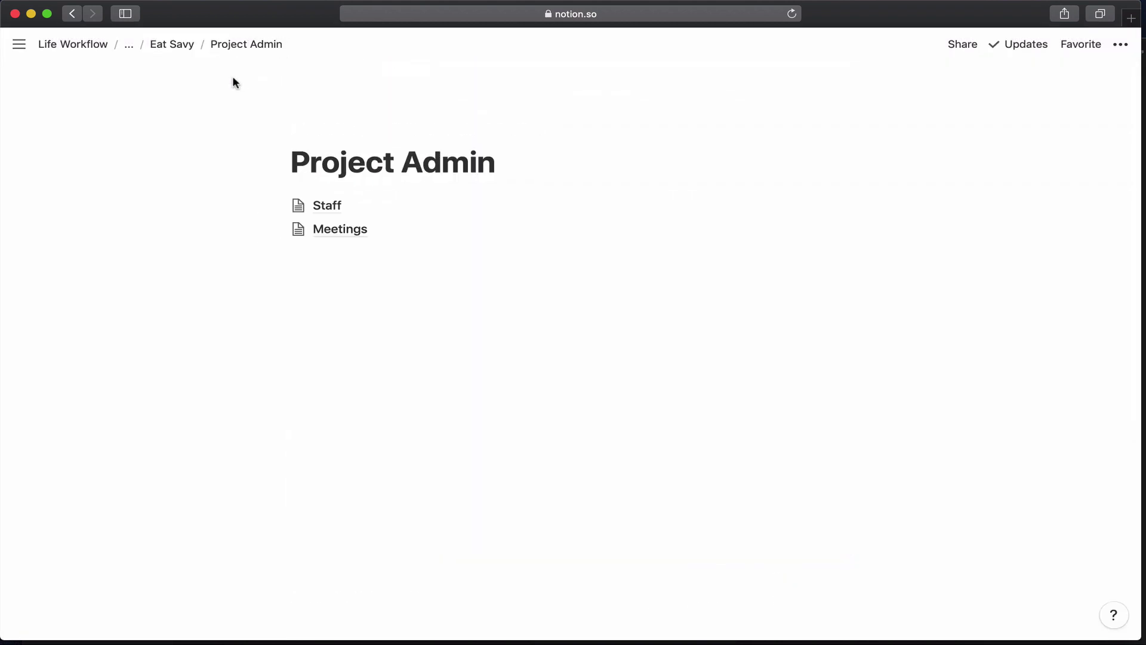
{"action": "left_click", "coordinate": [318, 204]}
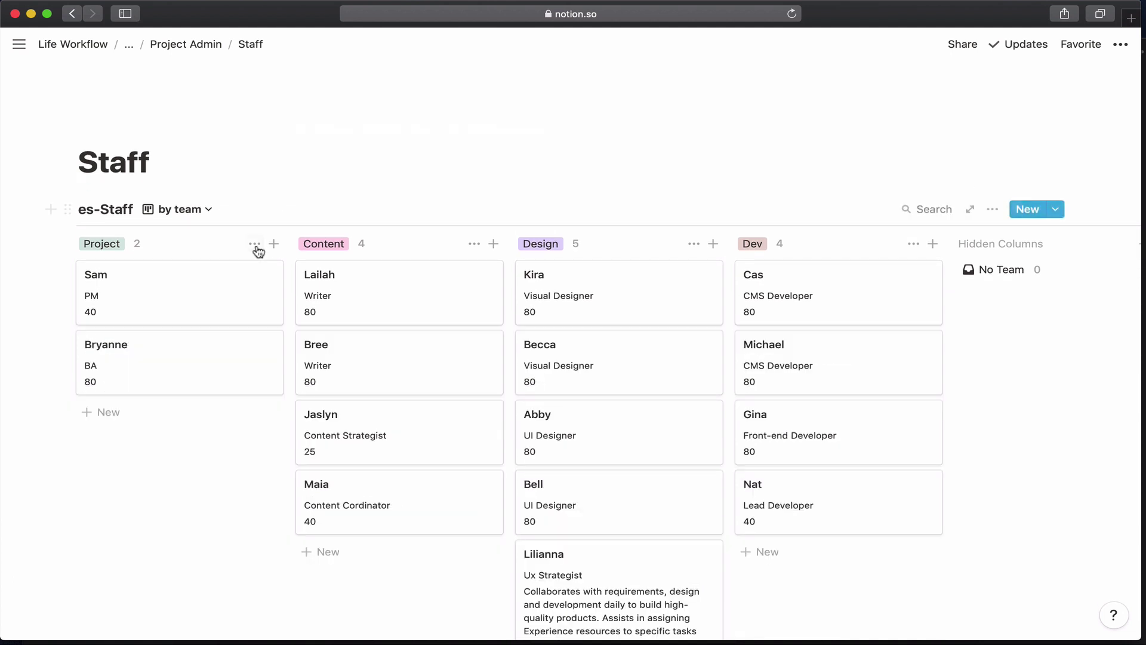
{"action": "left_click", "coordinate": [217, 311]}
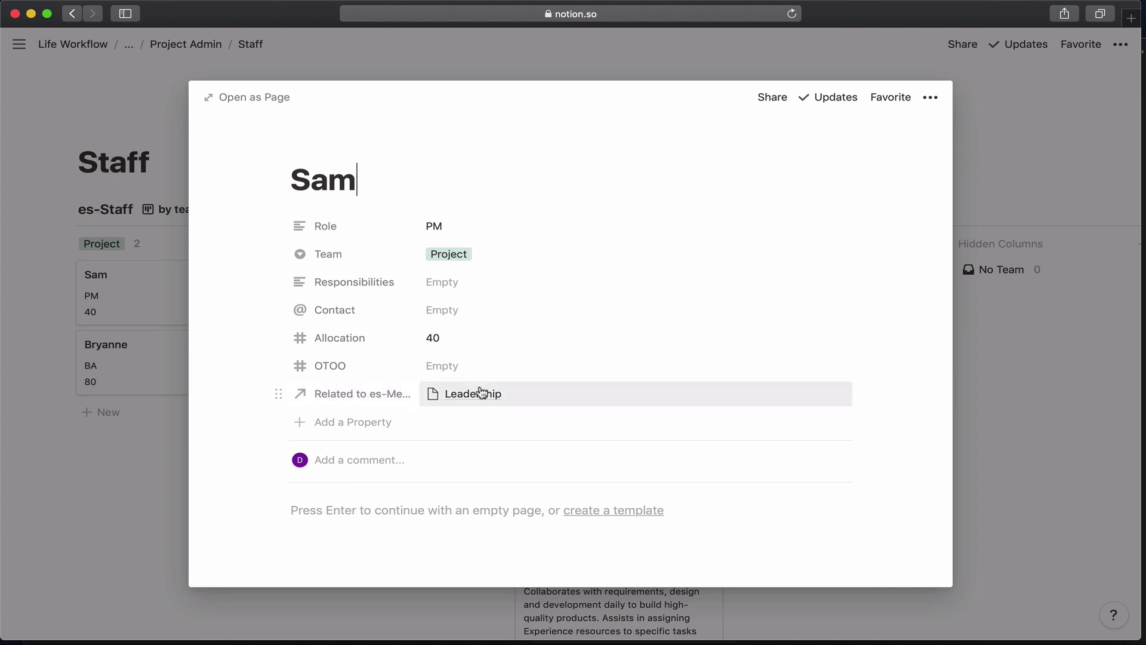
Rename the 'Related to es-Meetings (Staff)' relation property to Meetings and close the page.
{"action": "left_click", "coordinate": [368, 396]}
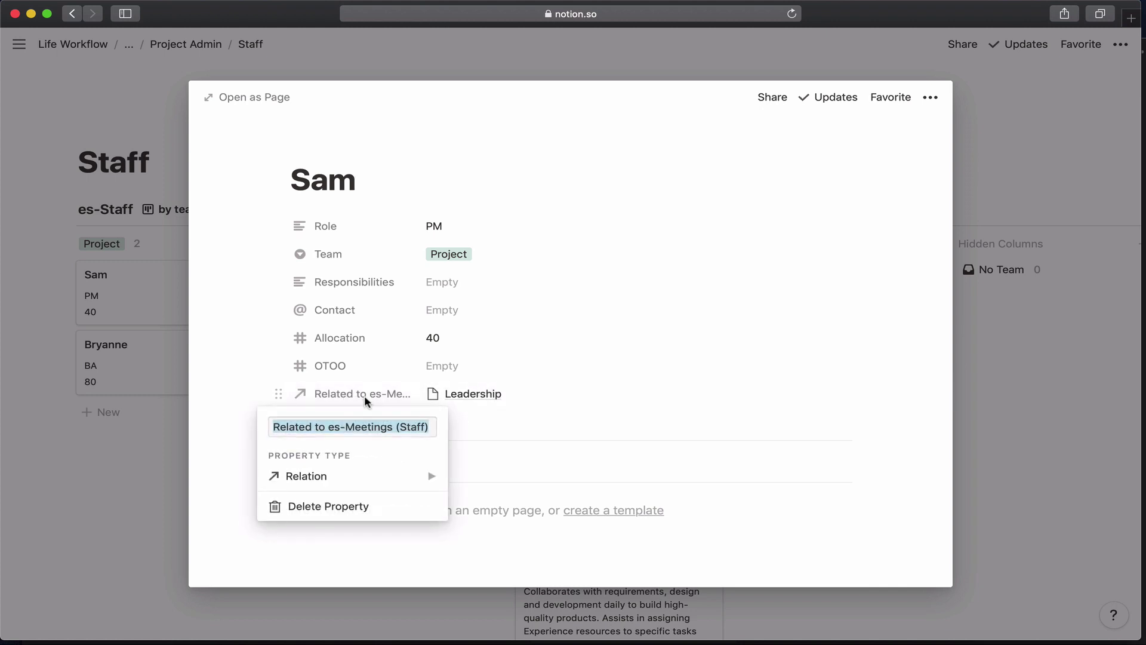
{"action": "left_click", "coordinate": [339, 425]}
{"action": "left_click_drag", "start_coordinate": [347, 428], "coordinate": [259, 422]}
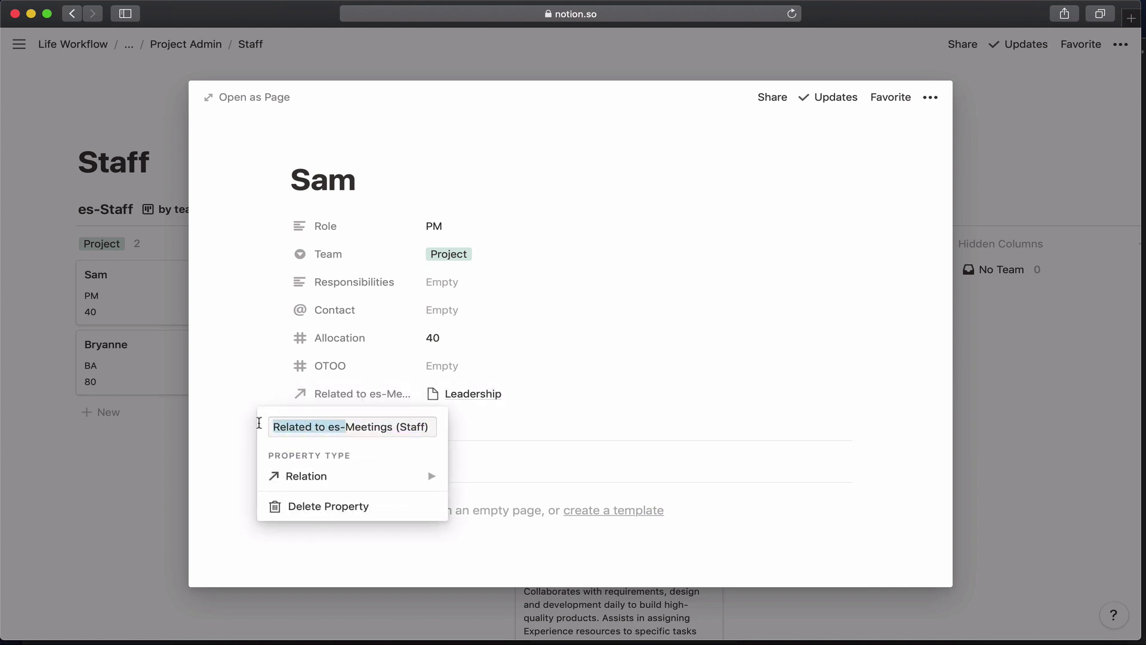
{"action": "key", "text": "BackSpace"}
{"action": "left_click", "coordinate": [375, 427]}
{"action": "key", "text": "BackSpace"}
{"action": "key", "text": "BackSpace"}
{"action": "key", "text": "BackSpace"}
{"action": "key", "text": "BackSpace"}
{"action": "key", "text": "BackSpace"}
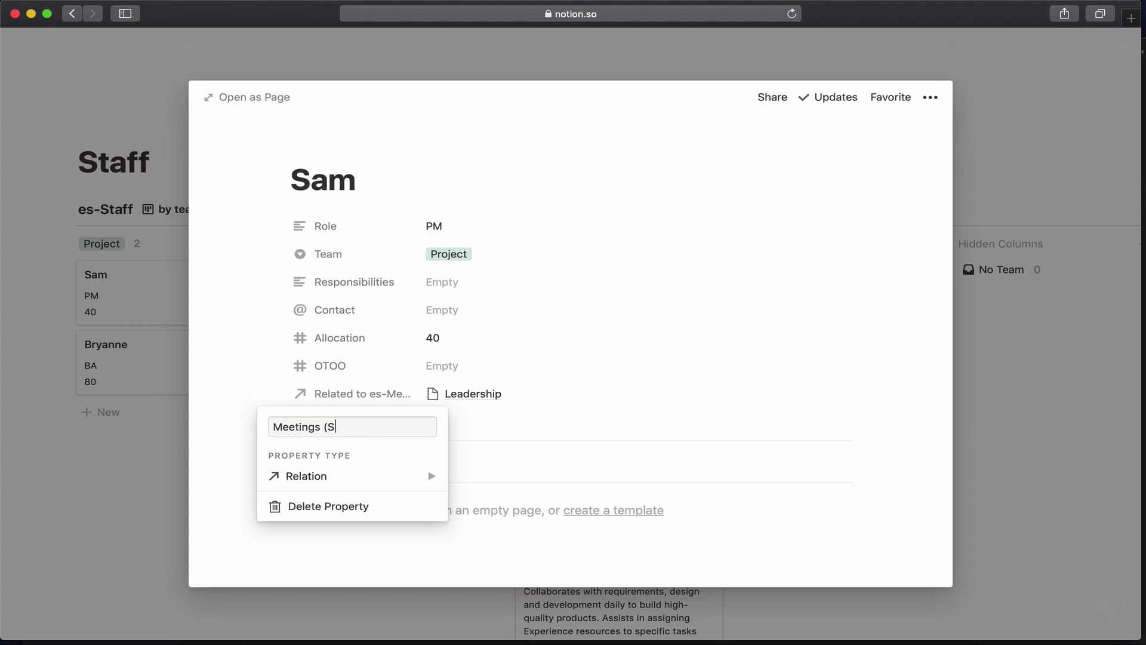
{"action": "key", "text": "Return"}
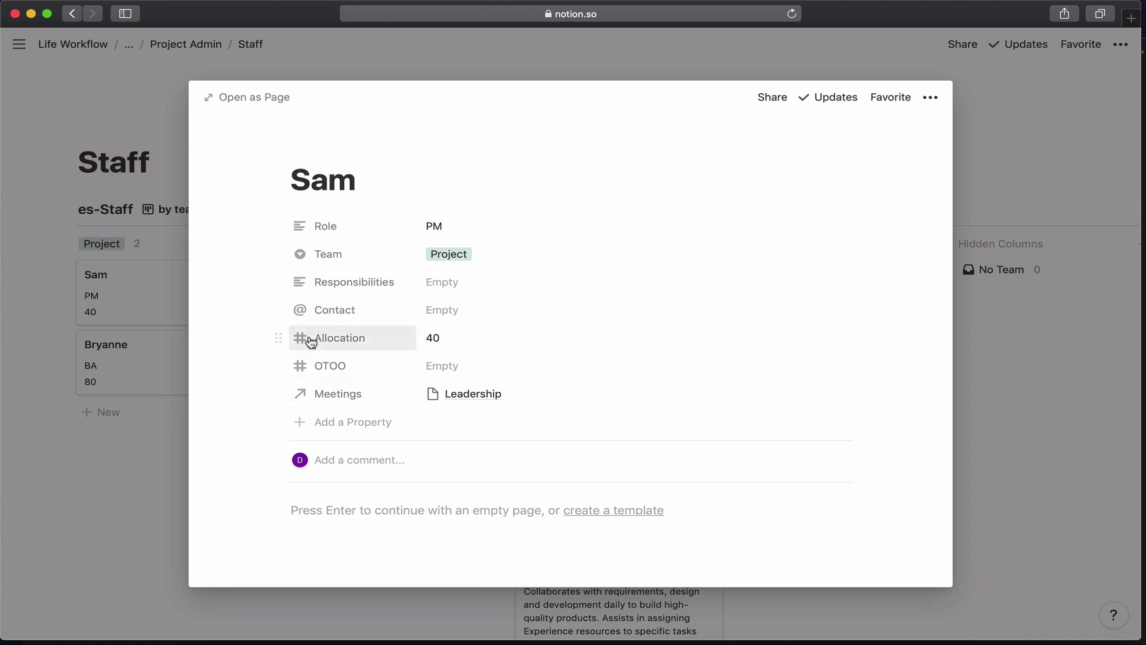
{"action": "left_click", "coordinate": [171, 467]}
{"action": "left_click", "coordinate": [214, 54]}
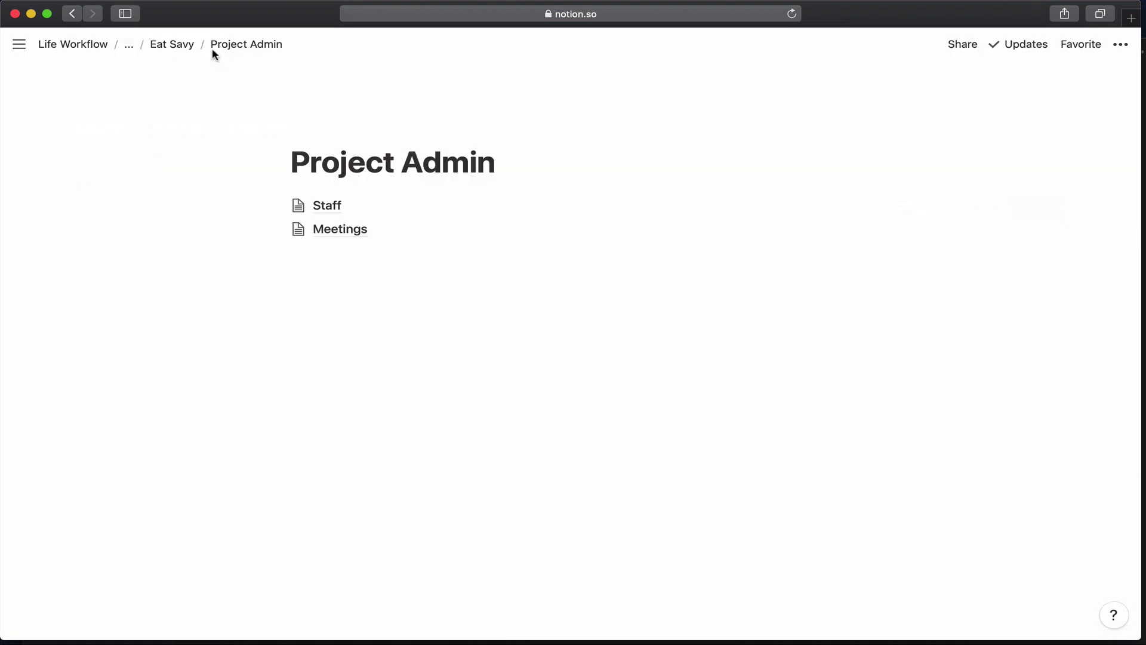
{"action": "left_click", "coordinate": [337, 233]}
{"action": "scroll", "coordinate": [371, 458], "scroll_direction": "down", "scroll_amount": 6}
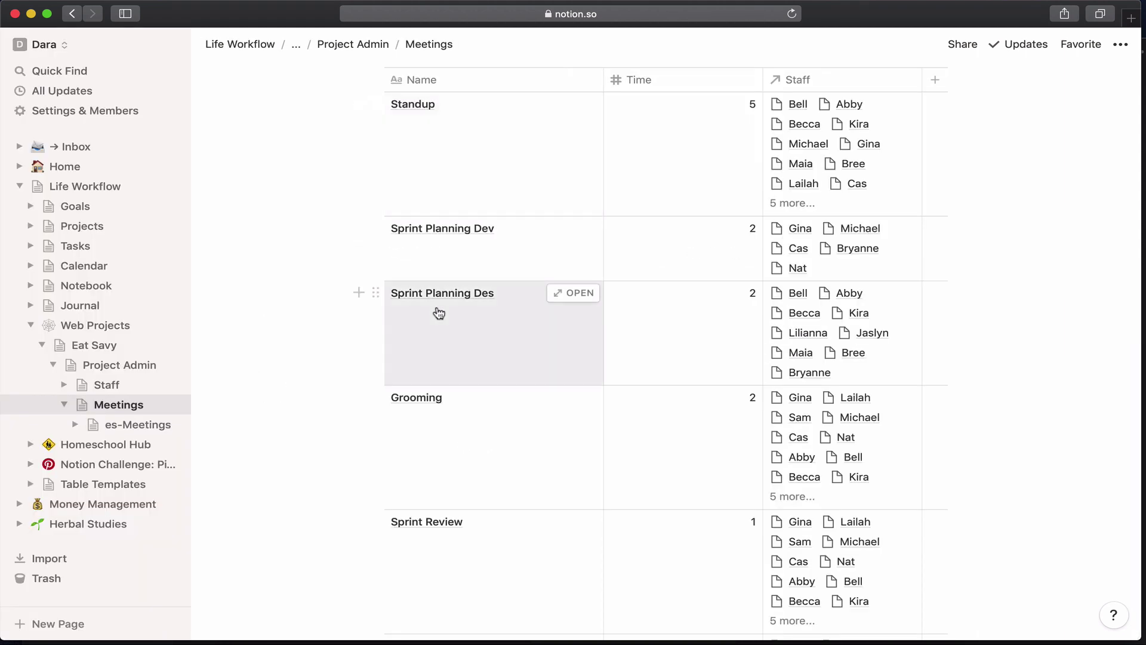
{"action": "scroll", "coordinate": [439, 314], "scroll_direction": "up", "scroll_amount": 1}
{"action": "scroll", "coordinate": [439, 314], "scroll_direction": "down", "scroll_amount": 7}
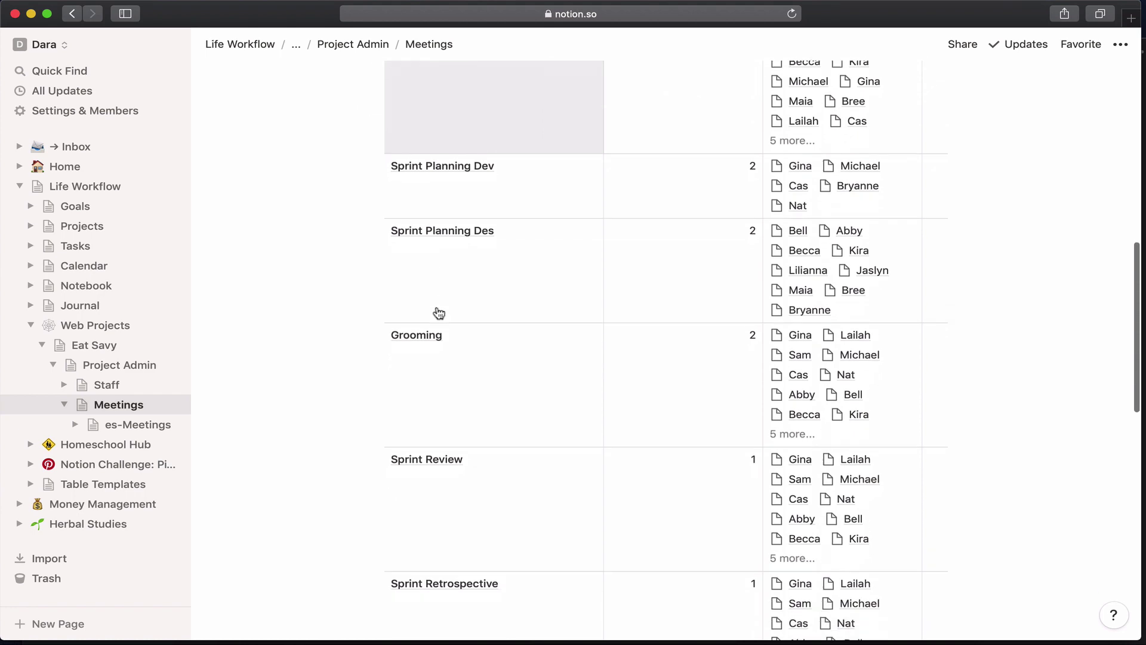
{"action": "scroll", "coordinate": [439, 314], "scroll_direction": "down", "scroll_amount": 5}
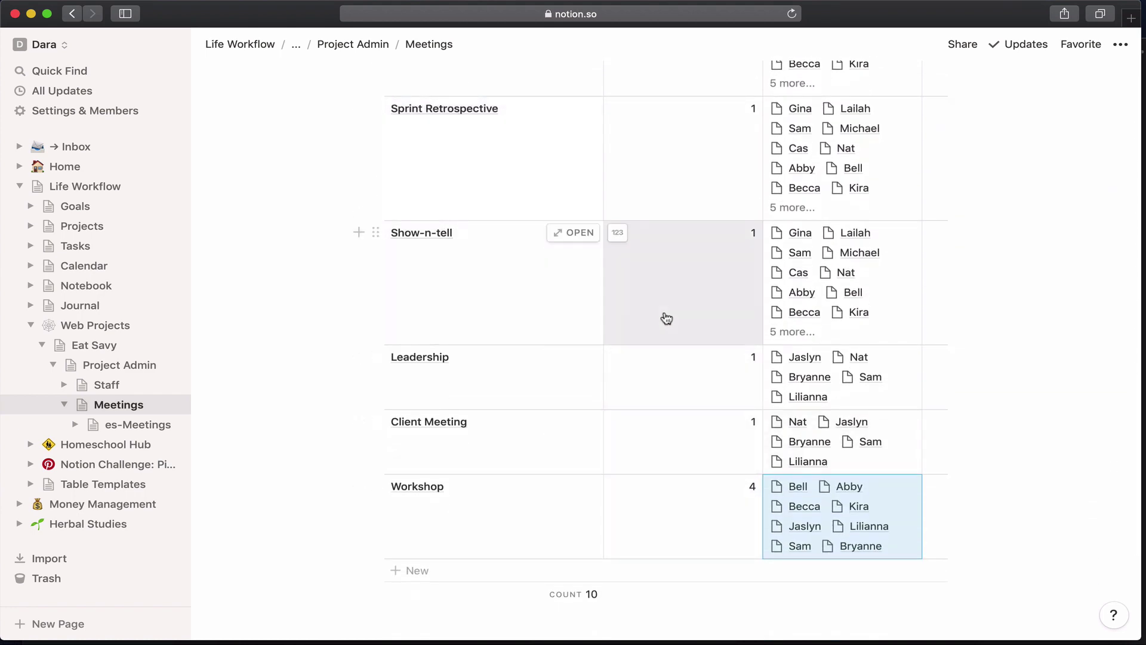
{"action": "scroll", "coordinate": [667, 317], "scroll_direction": "up", "scroll_amount": 8}
{"action": "scroll", "coordinate": [666, 316], "scroll_direction": "up", "scroll_amount": 10}
{"action": "left_click", "coordinate": [364, 43]}
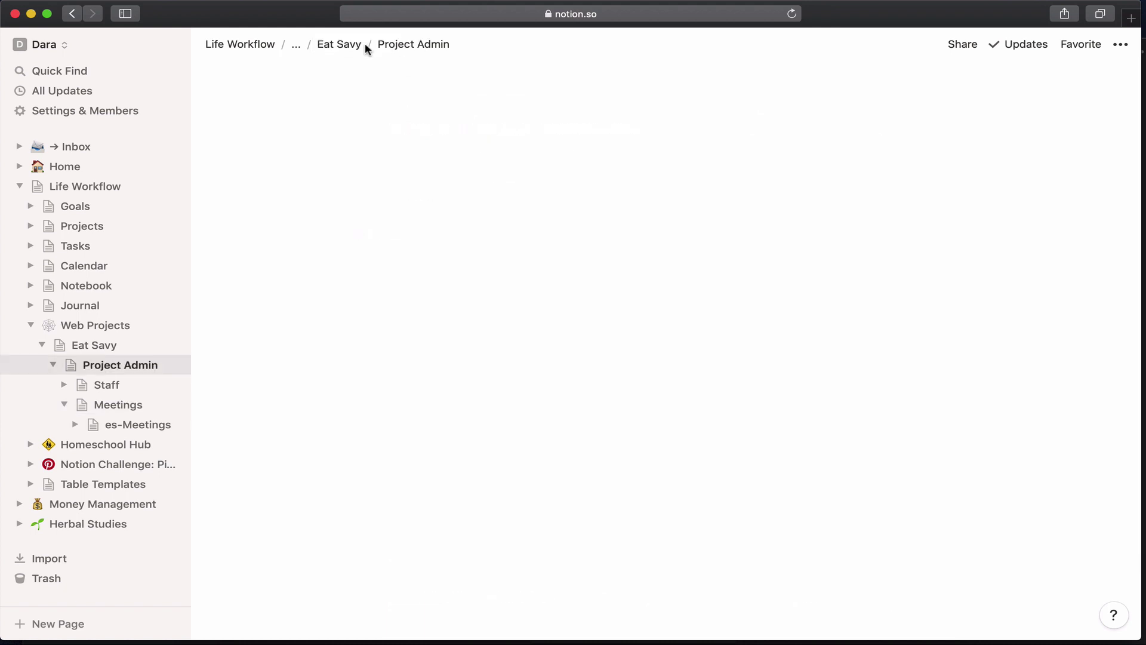
Open Sam's staff card and add a Rollup property named MeetingTime.
{"action": "left_click", "coordinate": [422, 206]}
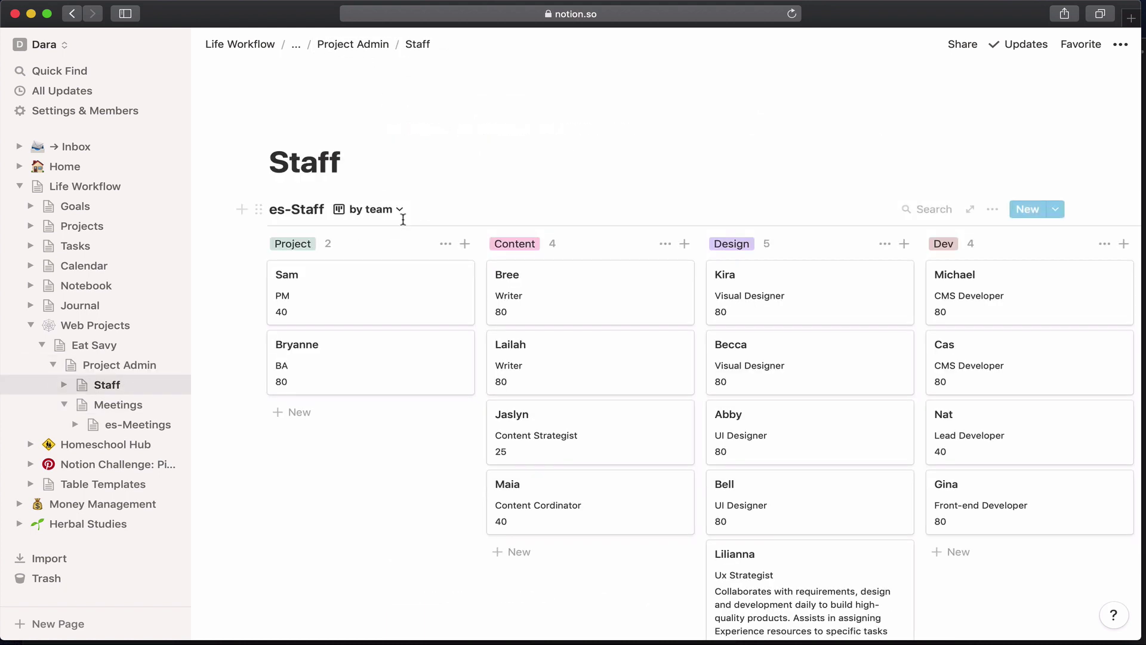
{"action": "left_click", "coordinate": [357, 302]}
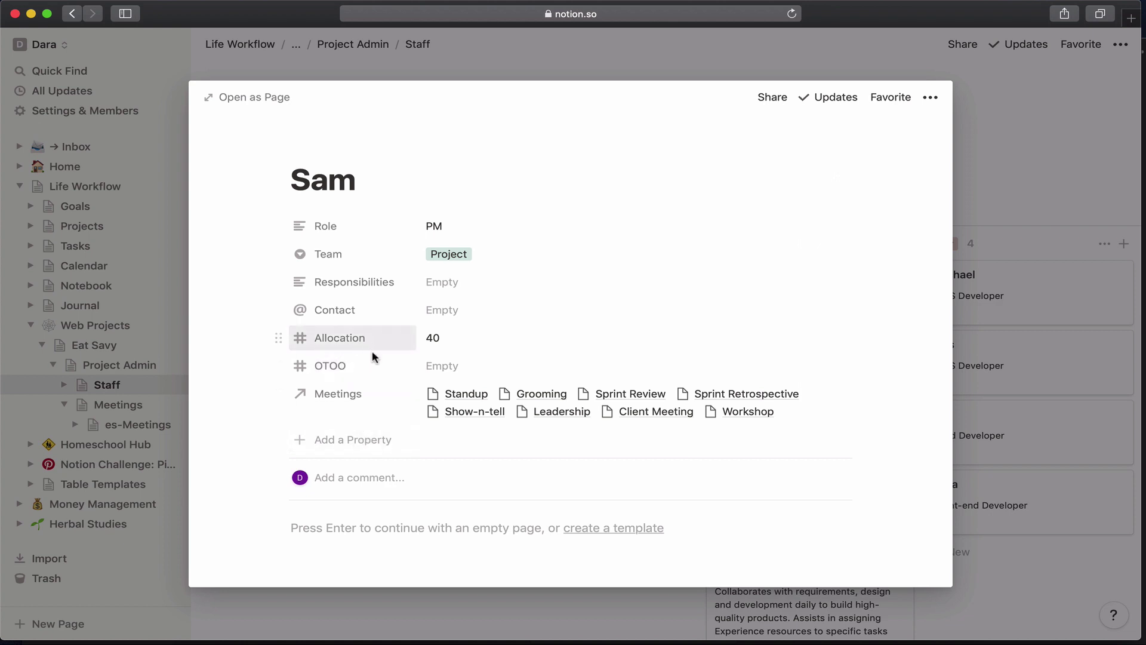
{"action": "left_click", "coordinate": [326, 442]}
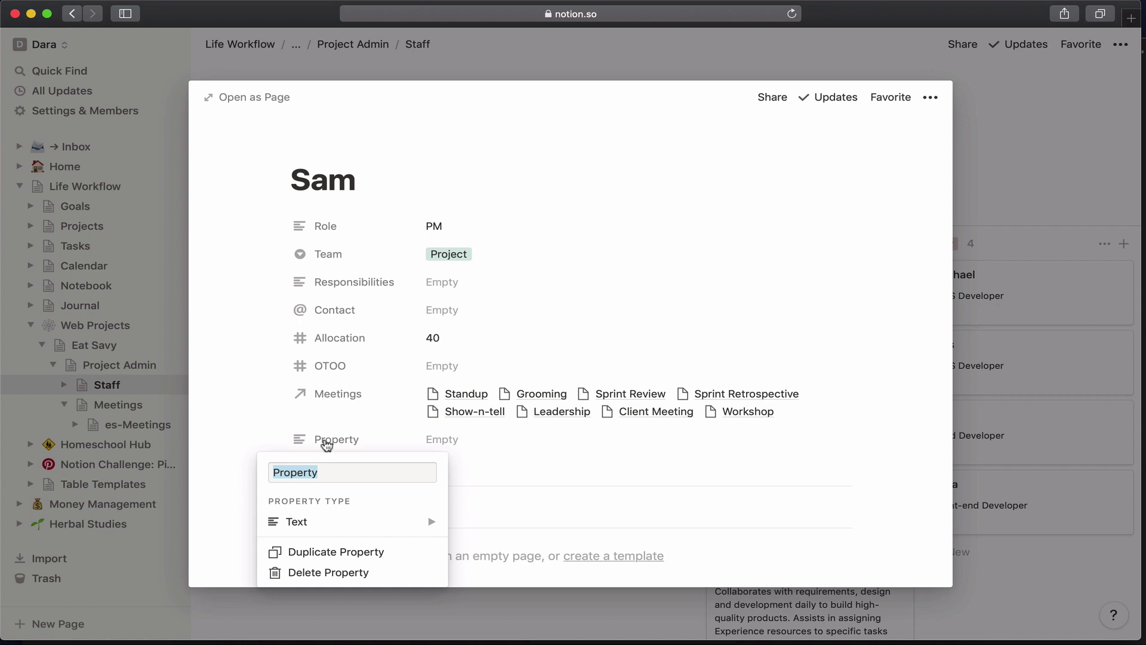
{"action": "type", "text": "MeetingTime"}
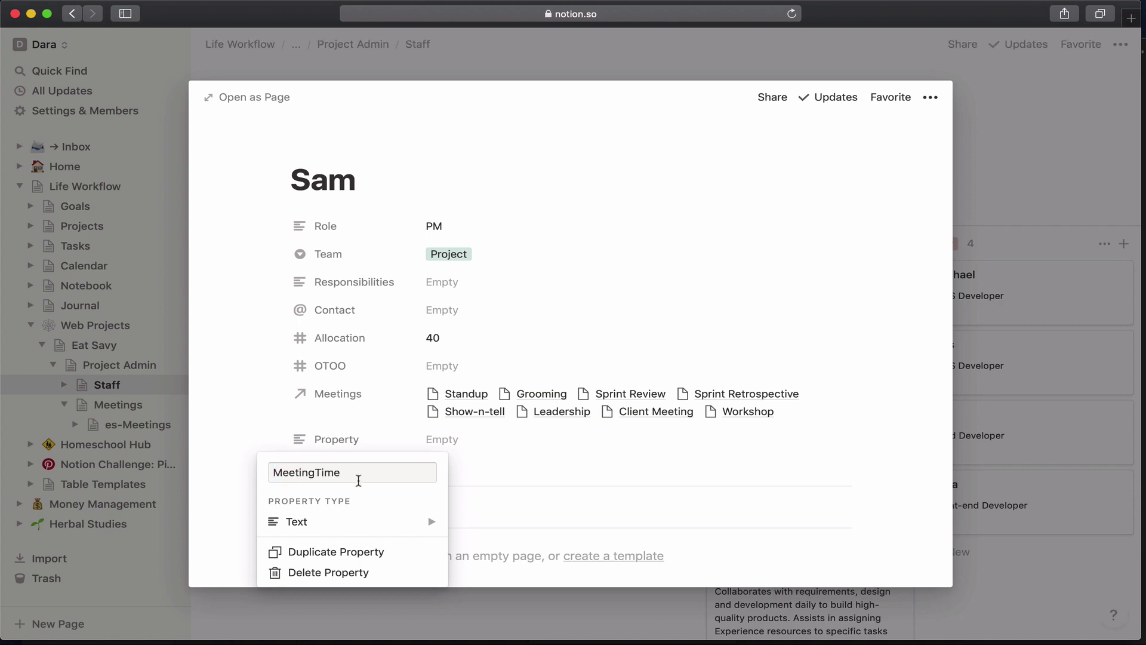
{"action": "left_click", "coordinate": [363, 521]}
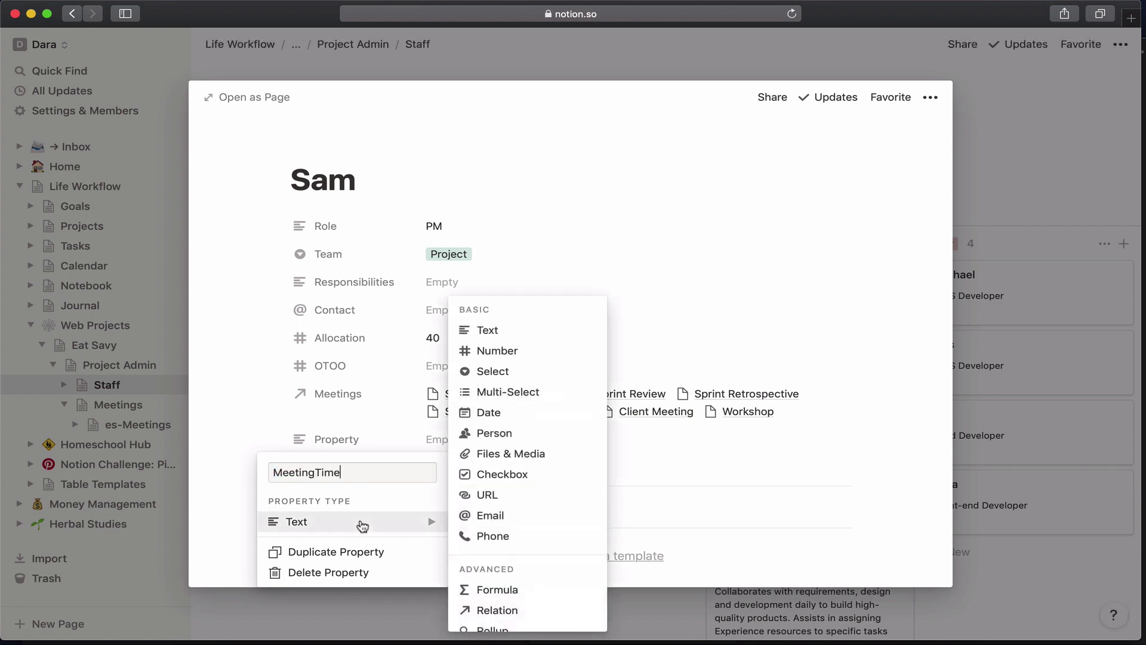
{"action": "left_click", "coordinate": [485, 630]}
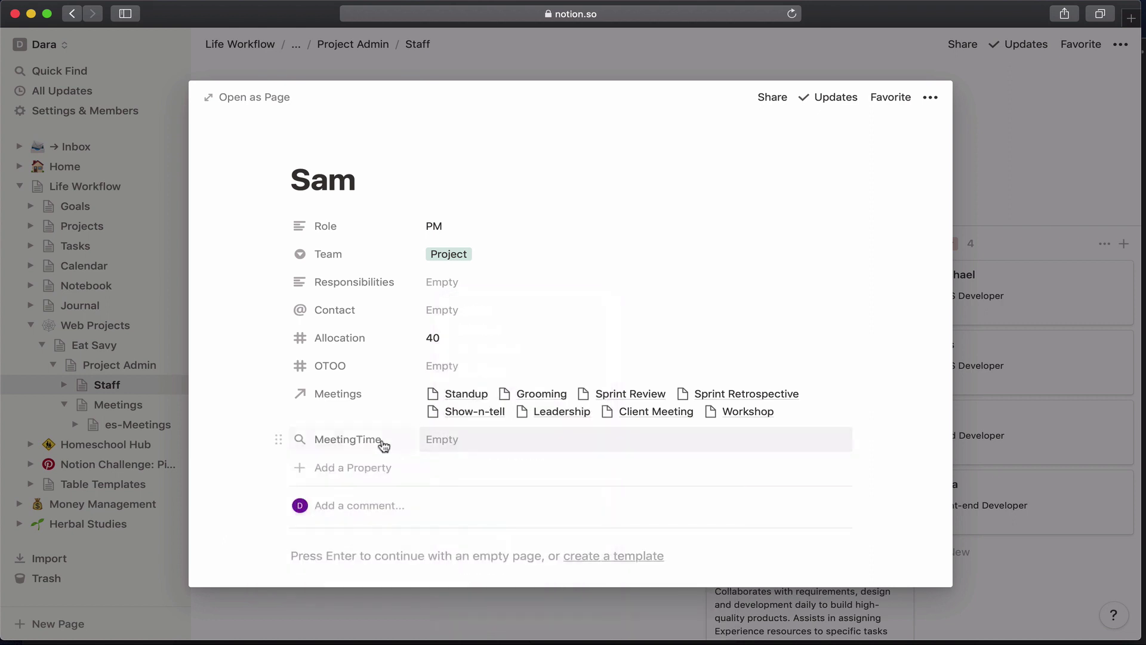
Configure MeetingTime to Sum the Time of linked Meetings and move it above Meetings.
{"action": "left_click", "coordinate": [378, 442]}
{"action": "left_click", "coordinate": [345, 552]}
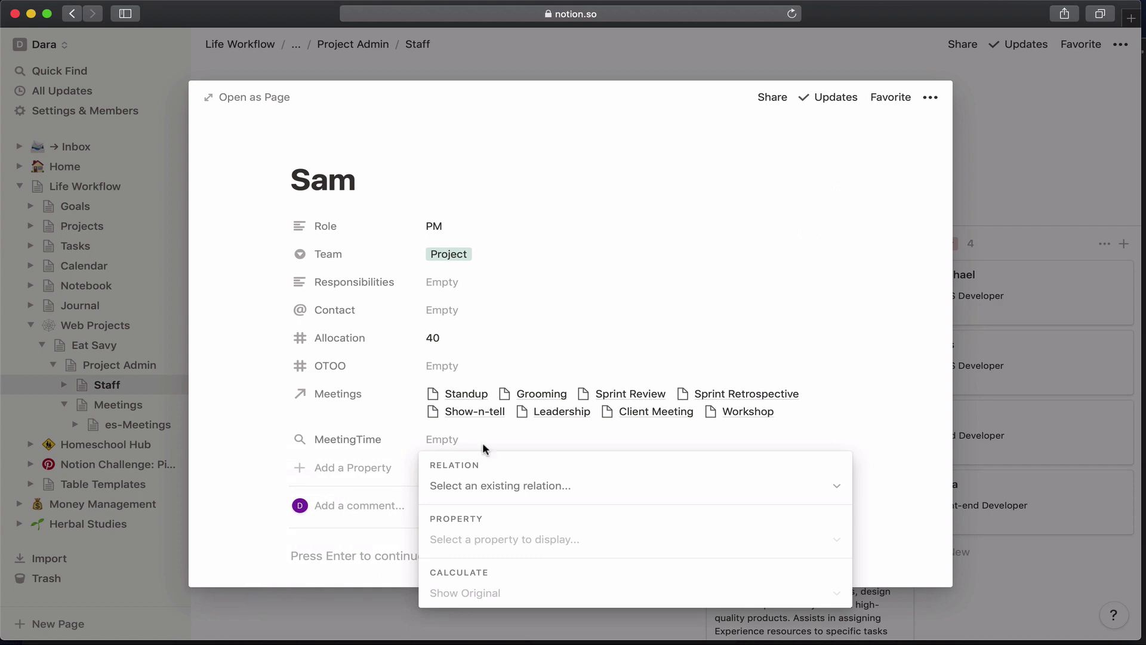
{"action": "left_click", "coordinate": [507, 486]}
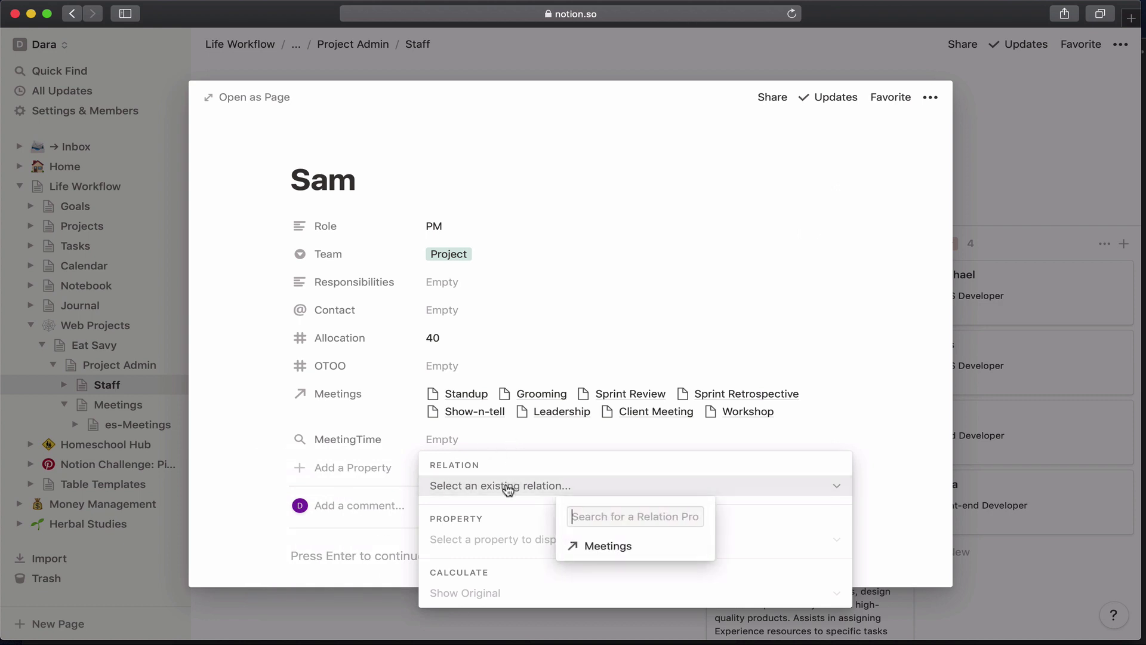
{"action": "left_click", "coordinate": [598, 552]}
{"action": "left_click", "coordinate": [585, 550]}
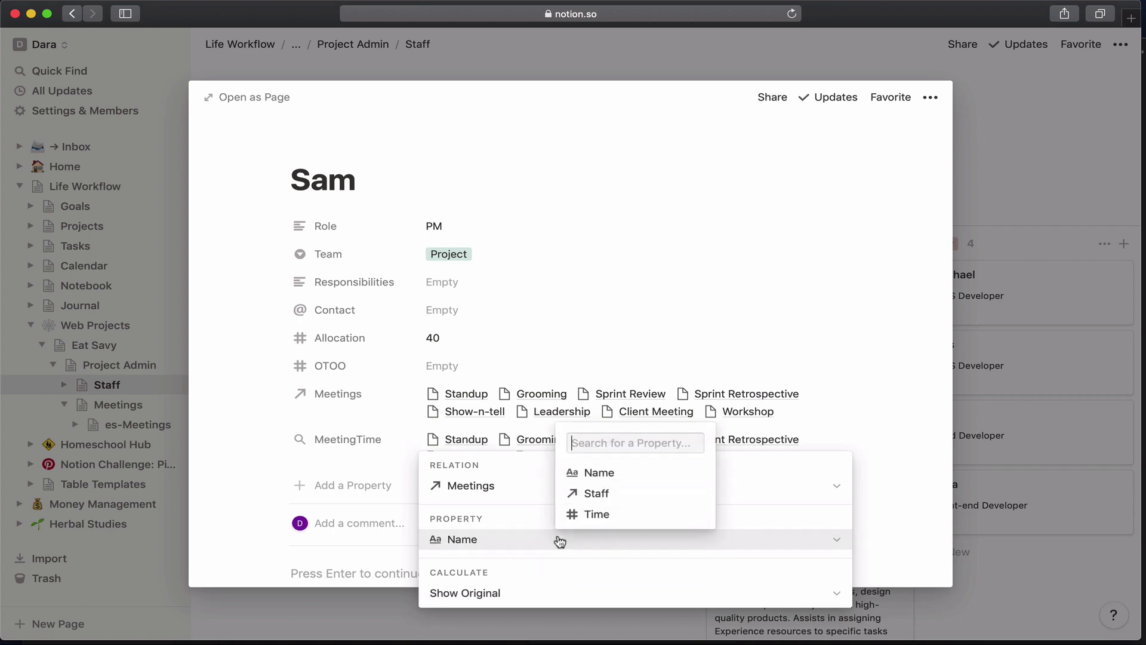
{"action": "left_click", "coordinate": [586, 516]}
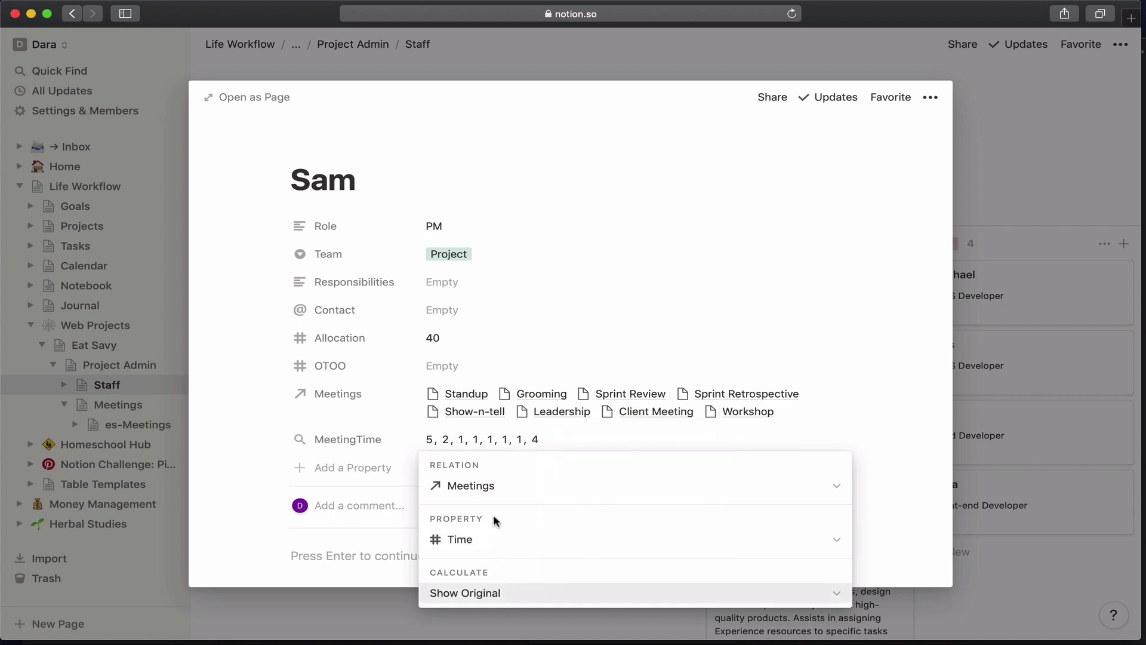
{"action": "left_click", "coordinate": [494, 582]}
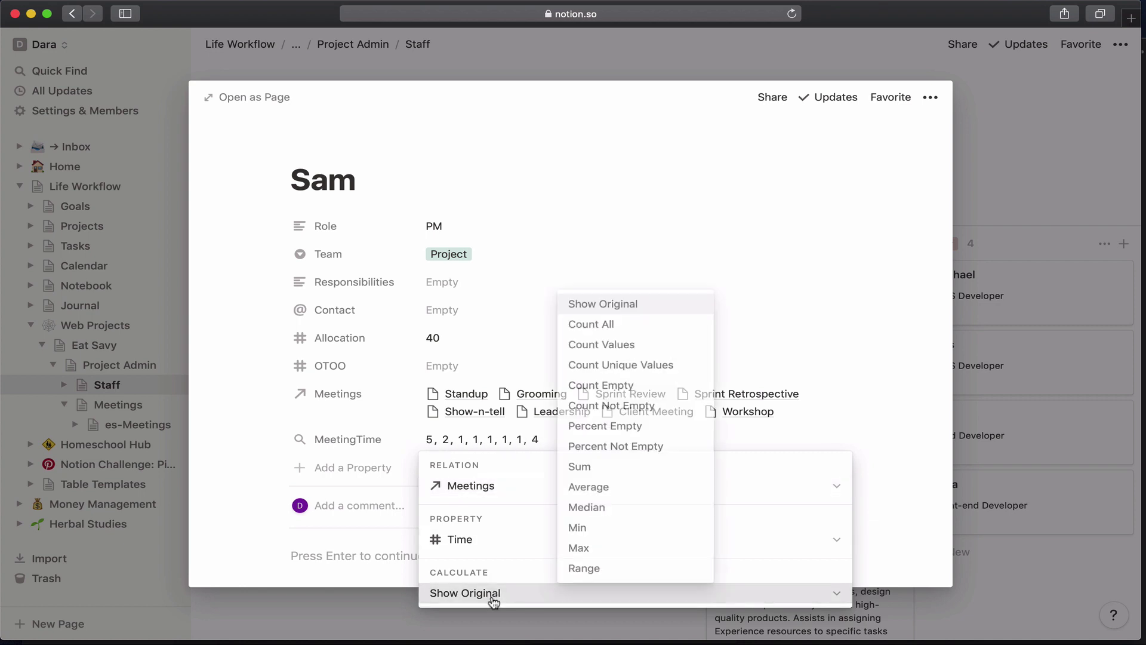
{"action": "left_click", "coordinate": [587, 468]}
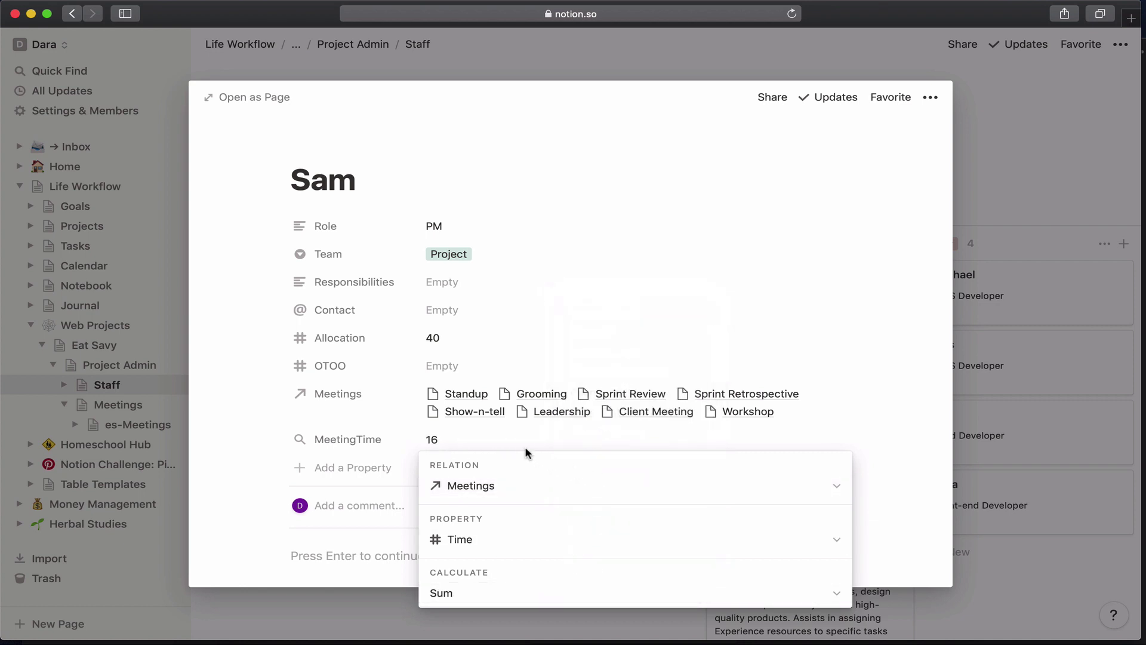
{"action": "left_click", "coordinate": [511, 440]}
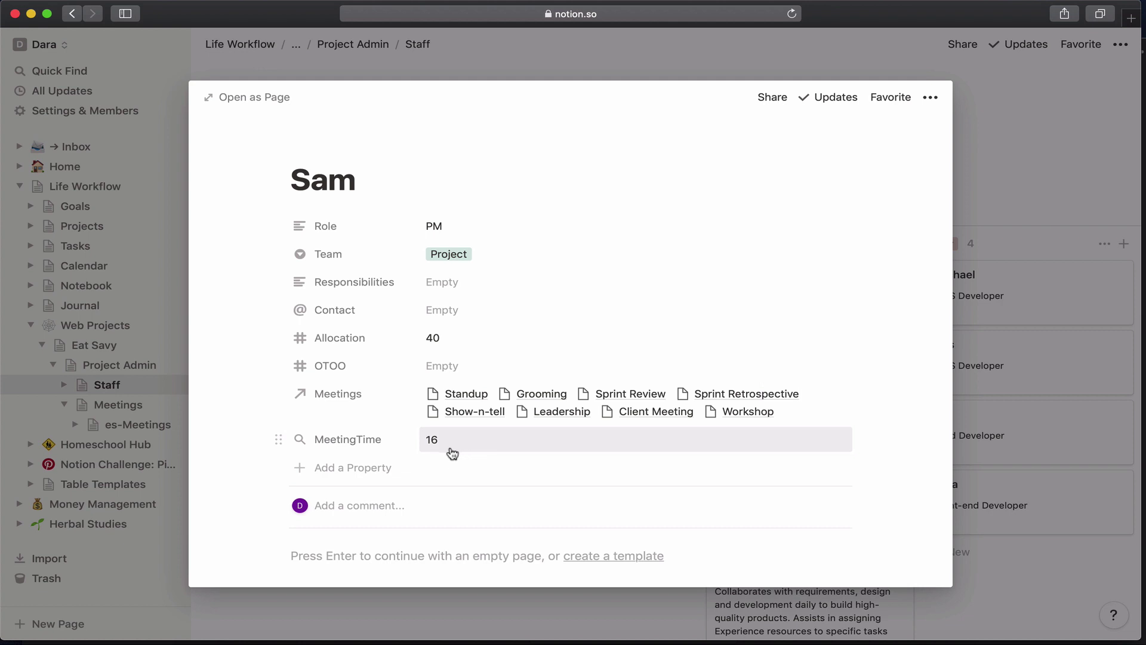
{"action": "left_click_drag", "start_coordinate": [280, 442], "coordinate": [284, 398]}
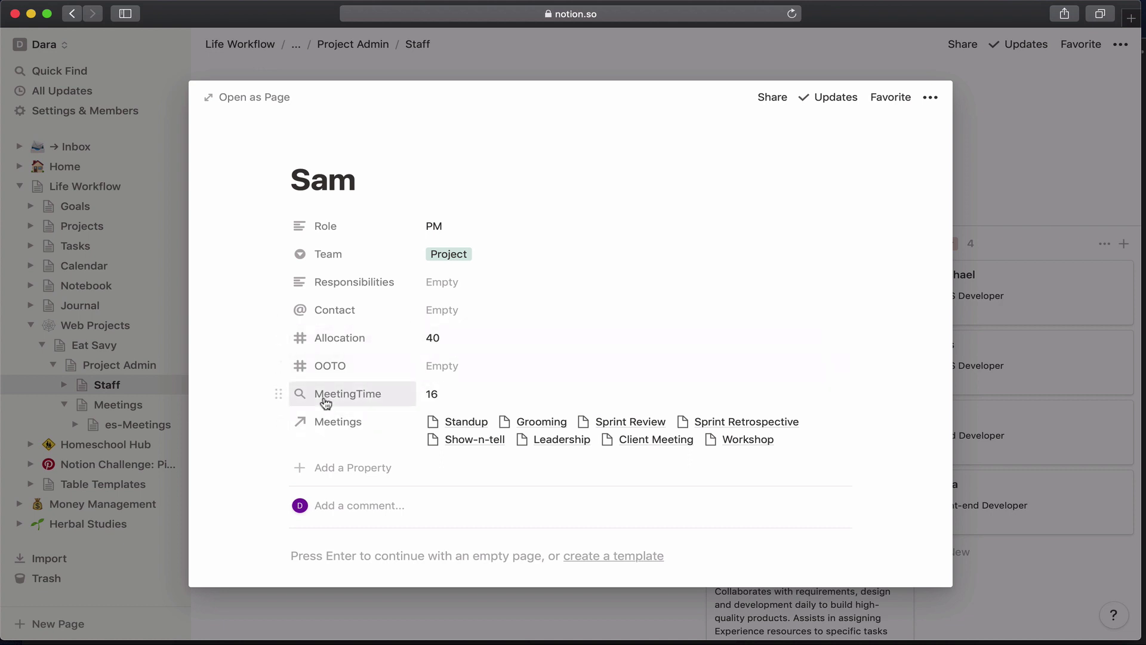
Add a new Formula property named Utilization.
{"action": "left_click", "coordinate": [314, 469]}
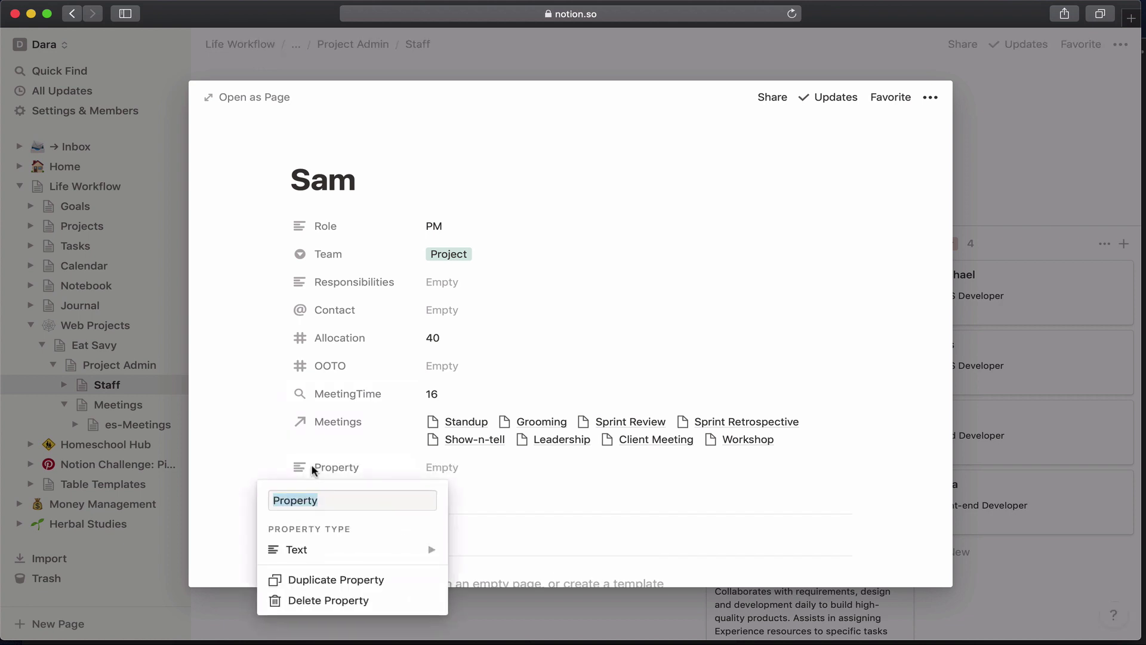
{"action": "type", "text": "Uti"}
{"action": "type", "text": "lization"}
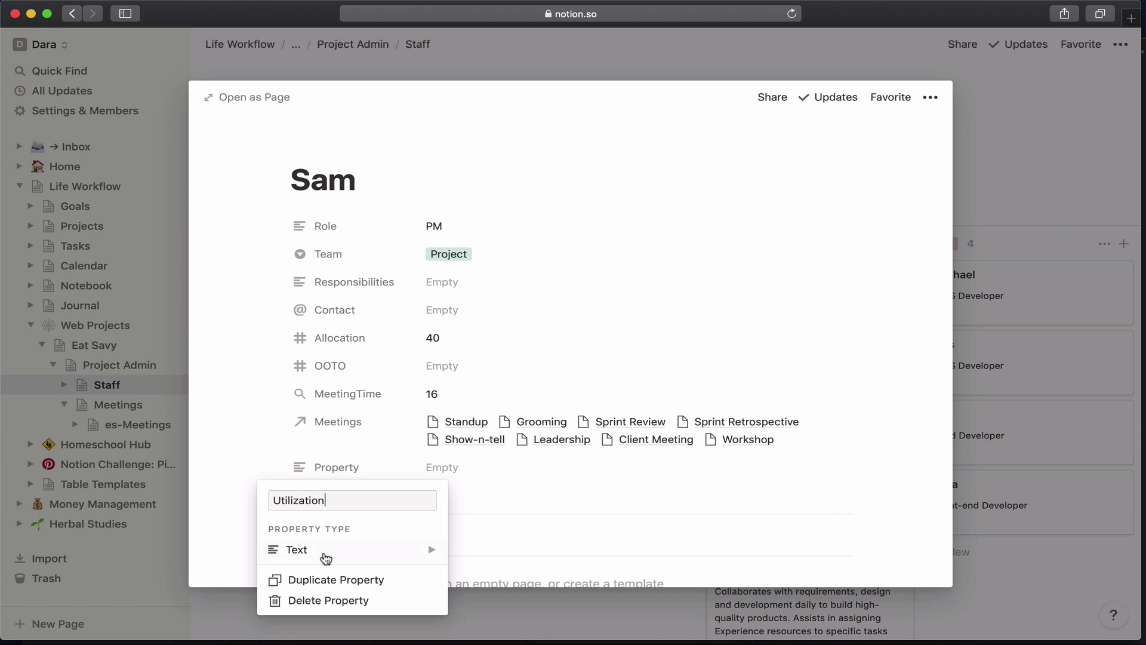
{"action": "mouse_move", "coordinate": [322, 552]}
{"action": "left_click", "coordinate": [487, 599]}
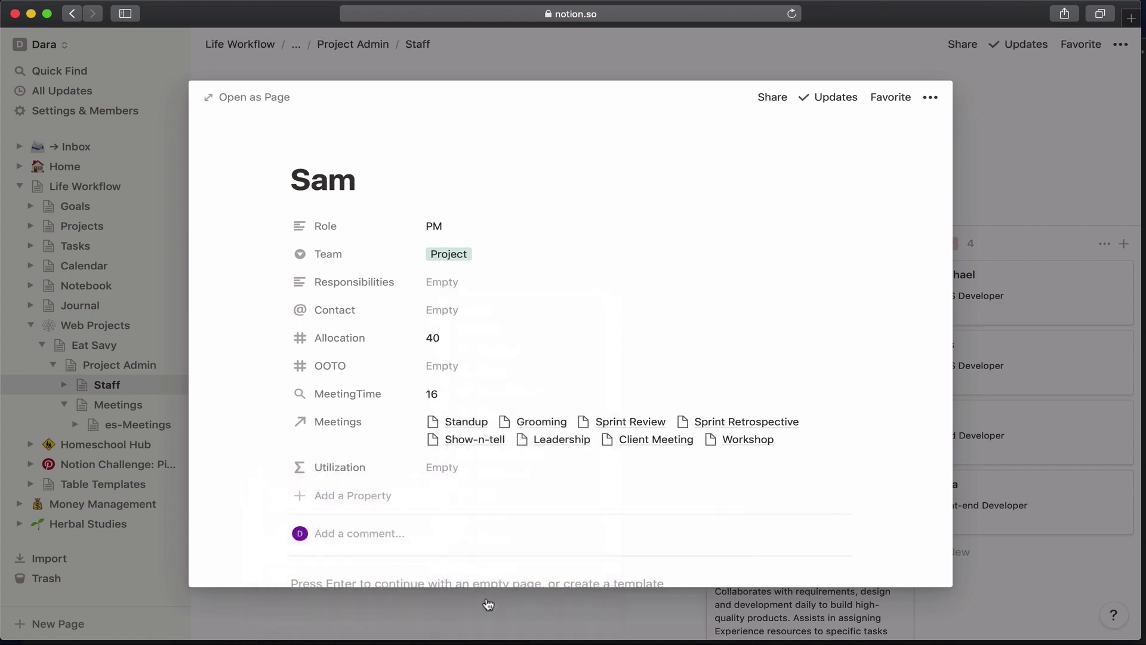
Set Utilization's formula to Allocation minus OOTO minus MeetingTime and place it under MeetingTime.
{"action": "left_click", "coordinate": [473, 468]}
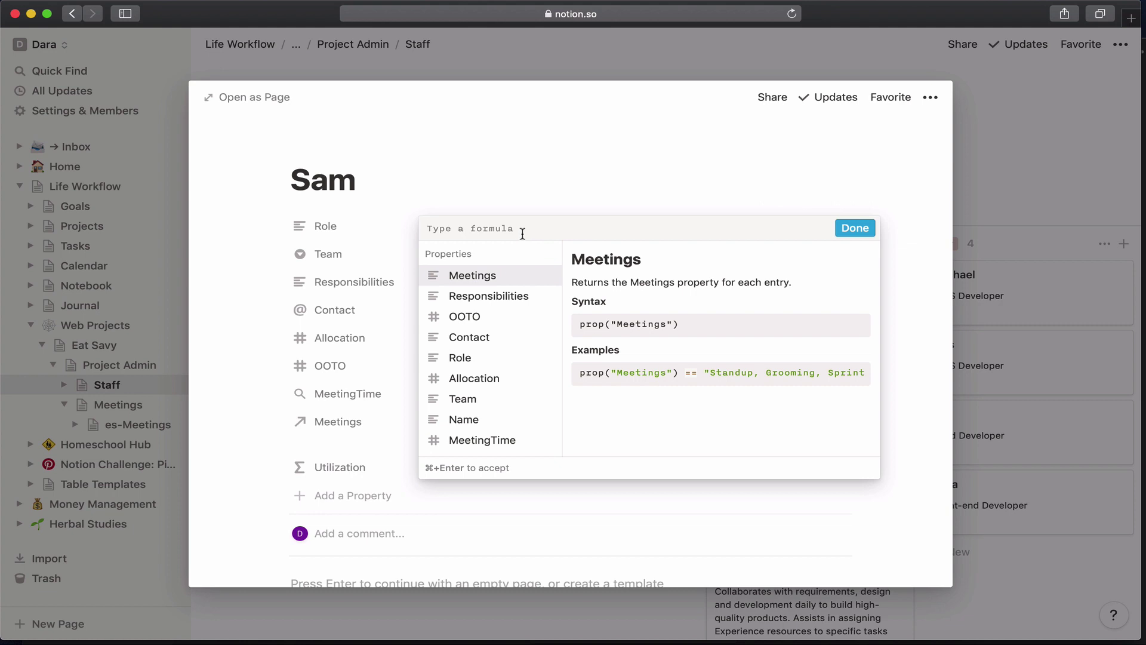
{"action": "type", "text": "prop(\"Allocation\")"}
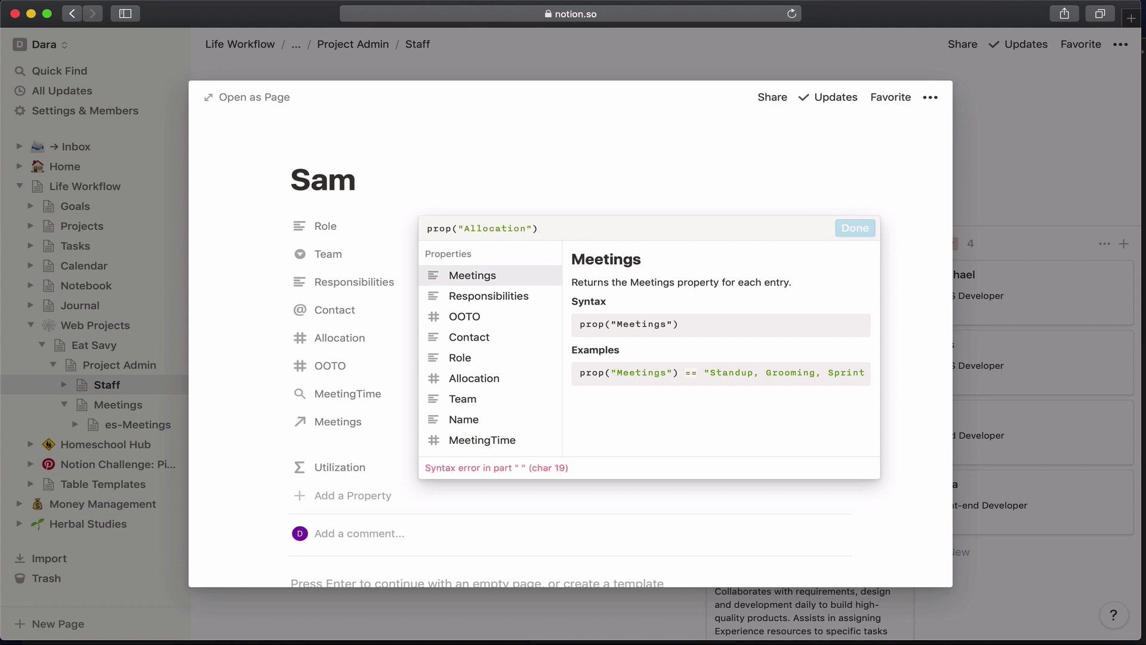
{"action": "type", "text": "-"}
{"action": "type", "text": "prop(\"Allocation\")"}
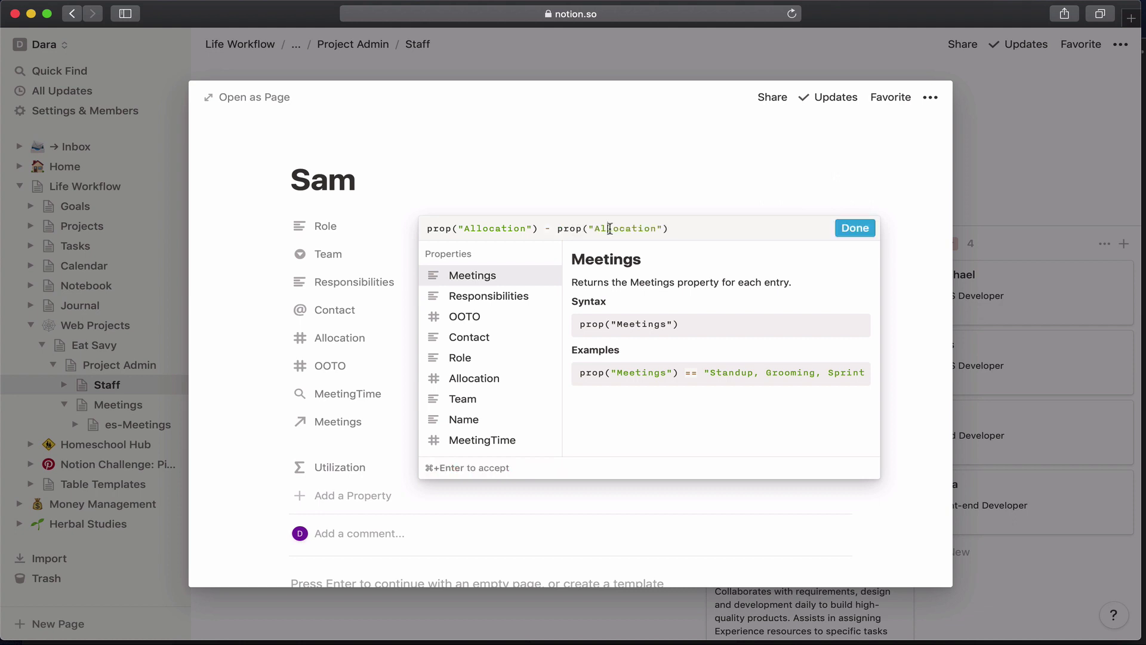
{"action": "double_click", "coordinate": [611, 228]}
{"action": "type", "text": "OOTO"}
{"action": "left_click", "coordinate": [673, 222]}
{"action": "type", "text": "-"}
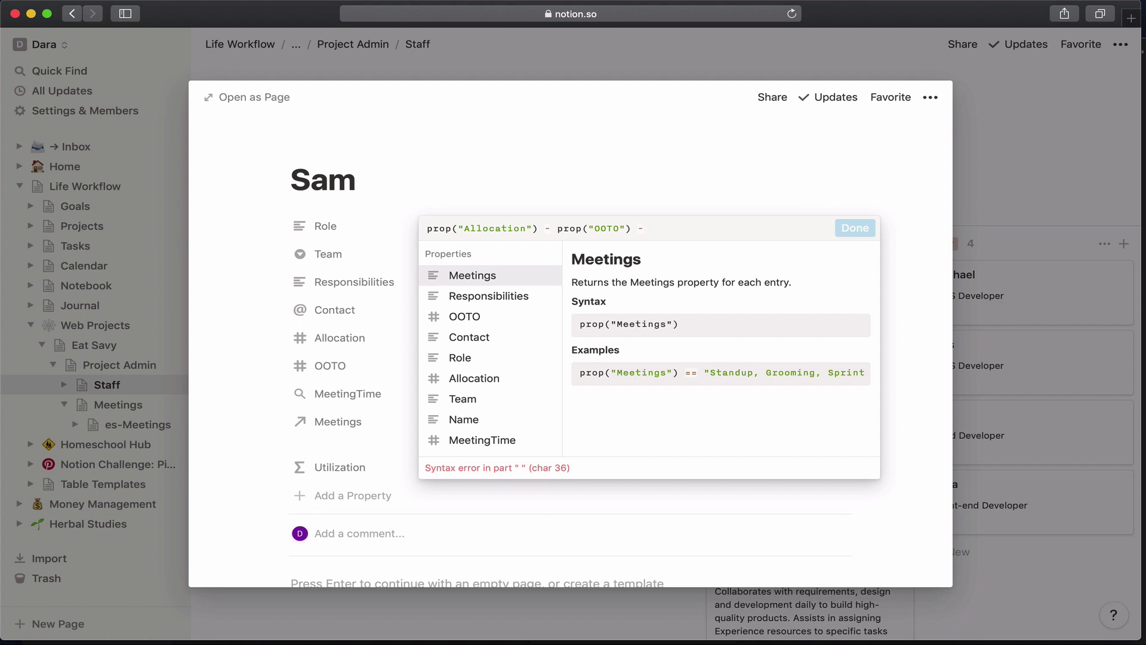
{"action": "type", "text": "prop(\"Allocation\")"}
{"action": "double_click", "coordinate": [708, 228]}
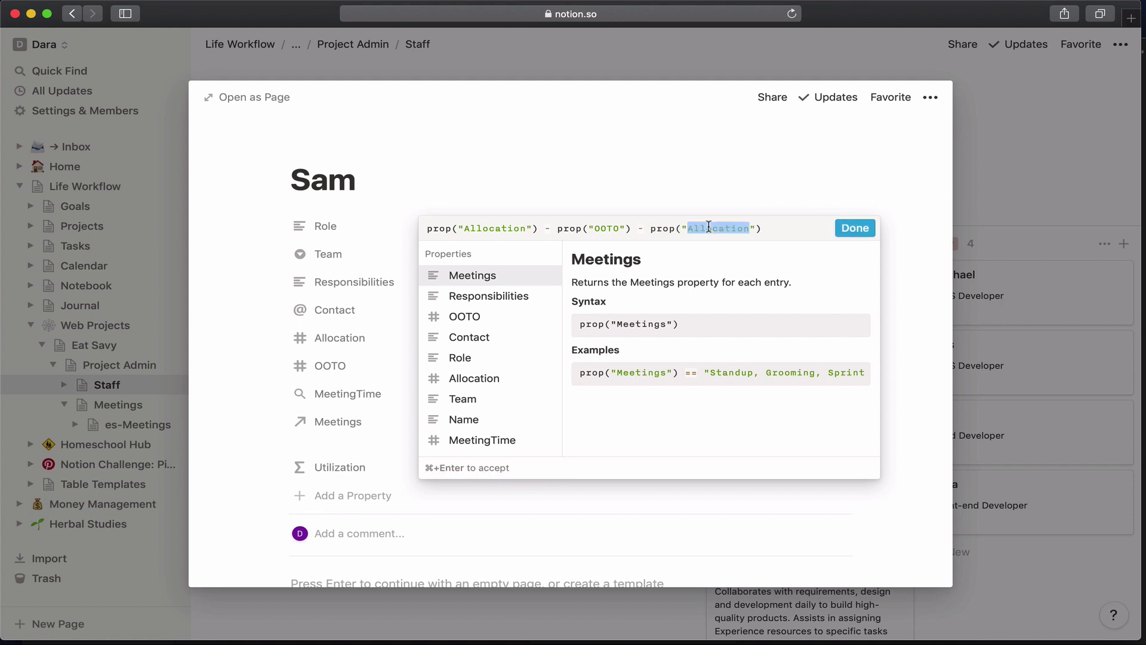
{"action": "type", "text": "Meeting"}
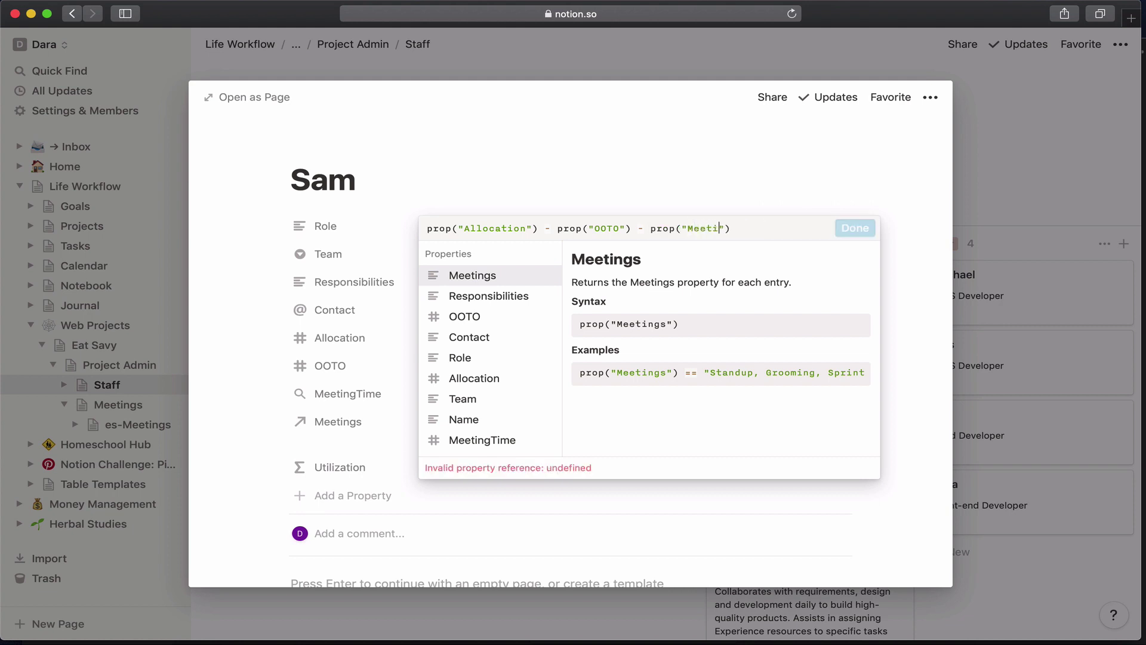
{"action": "type", "text": "Time"}
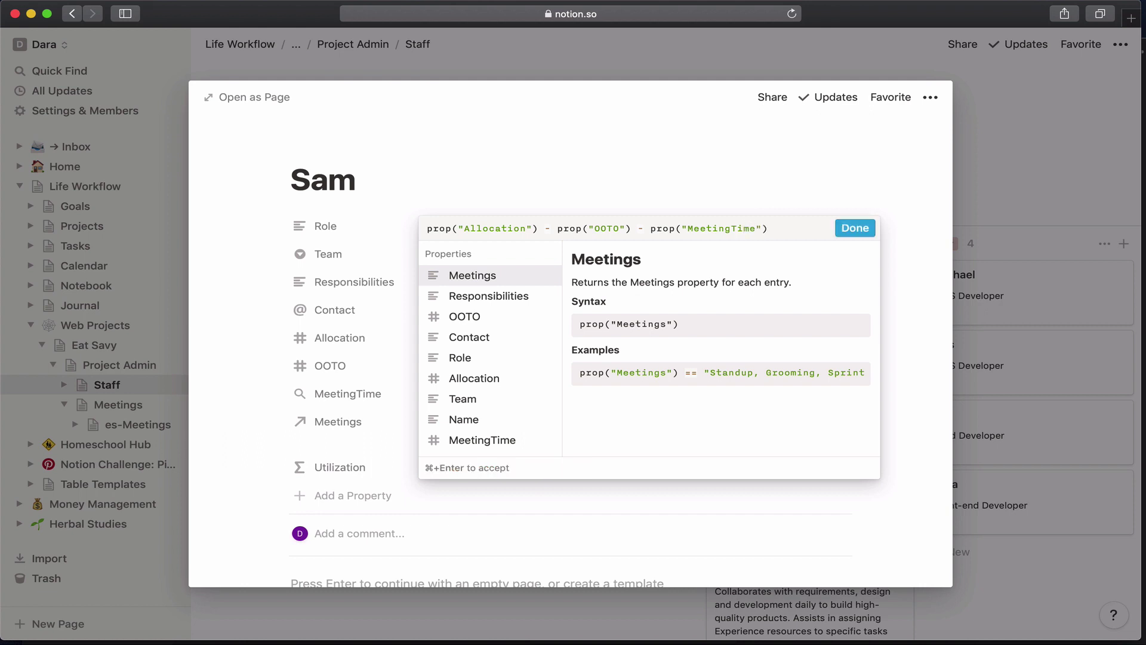
{"action": "left_click", "coordinate": [854, 228]}
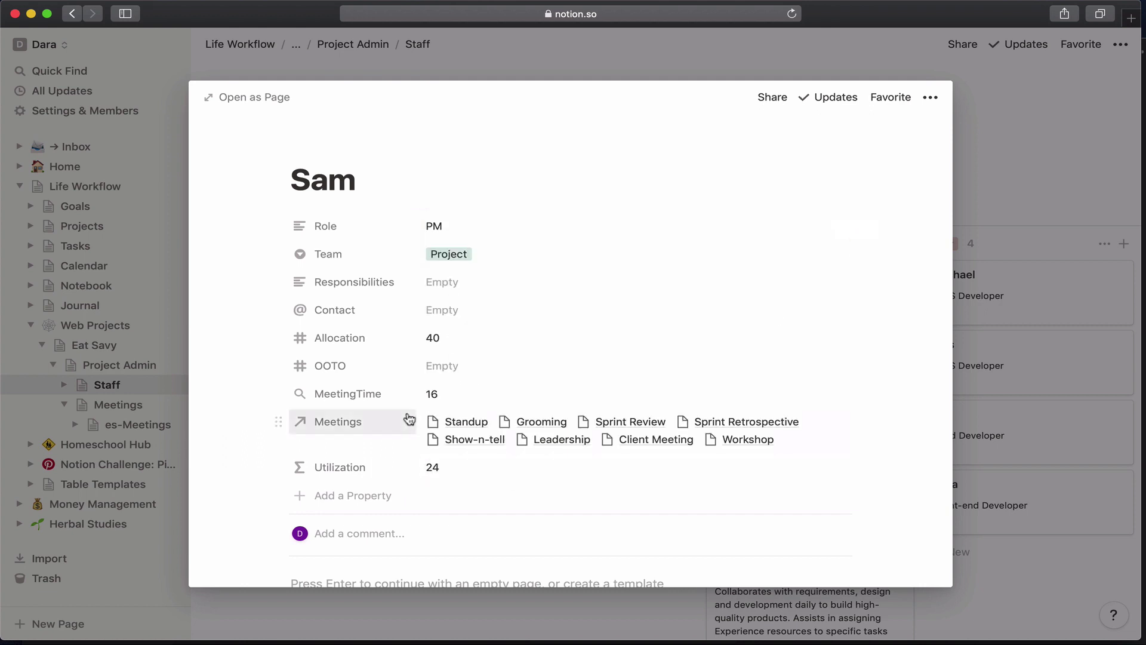
{"action": "left_click_drag", "start_coordinate": [279, 467], "coordinate": [290, 422]}
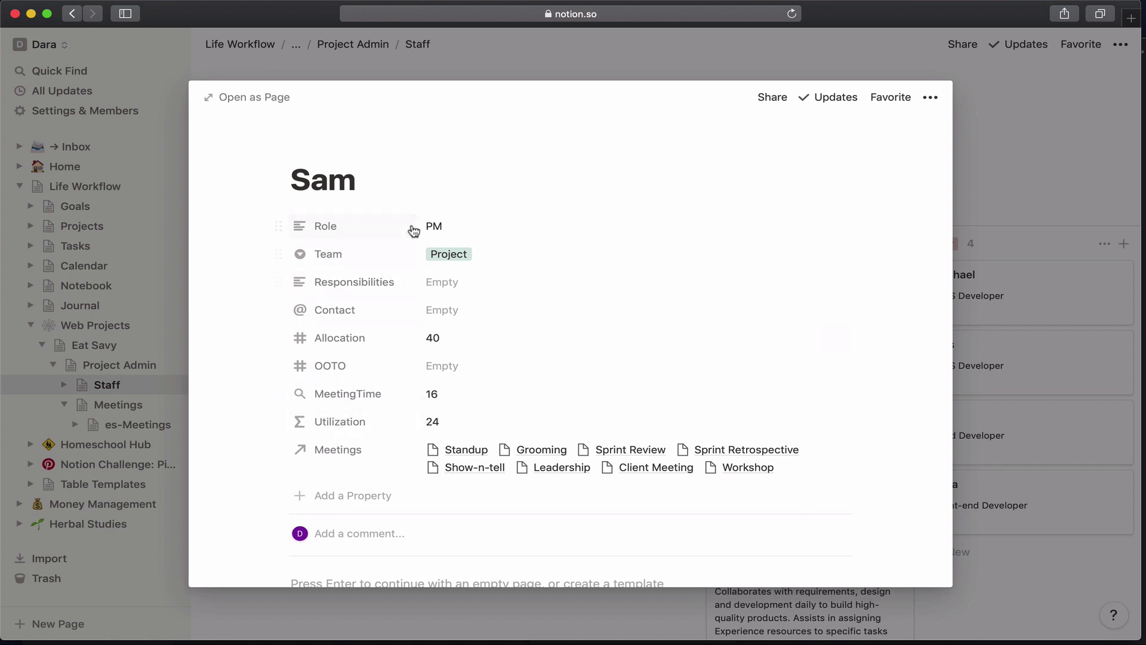
Hide Responsibilities, Allocation and OOTO on the Staff board cards and show Utilization instead.
{"action": "left_click", "coordinate": [584, 74]}
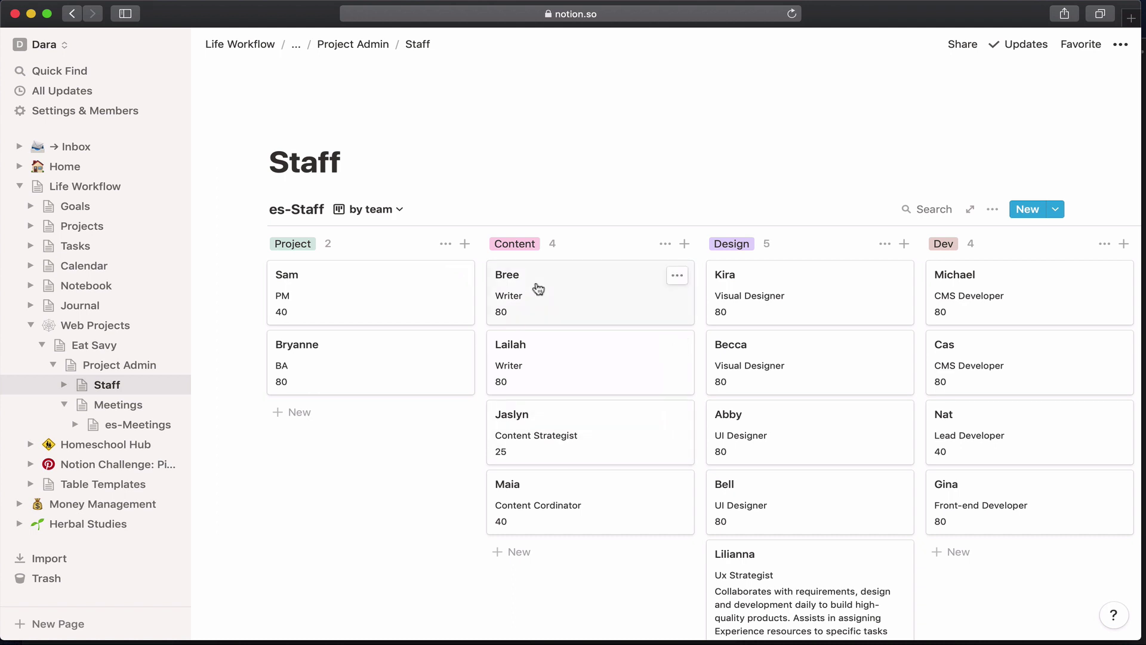
{"action": "left_click", "coordinate": [993, 216]}
{"action": "left_click", "coordinate": [993, 328]}
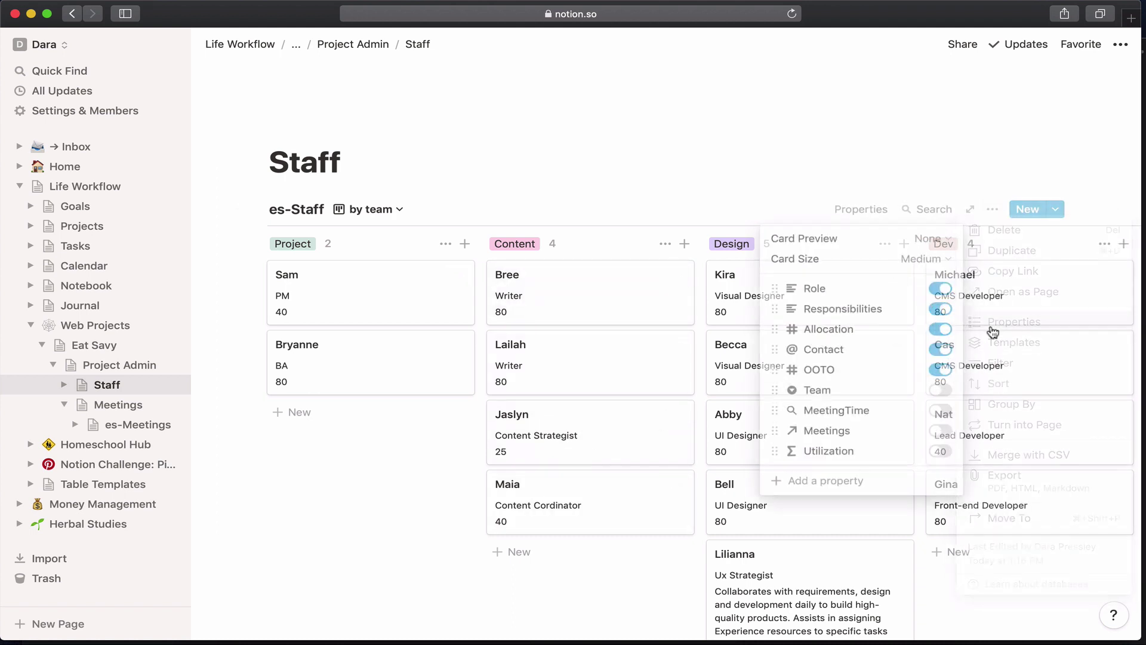
{"action": "left_click", "coordinate": [942, 310]}
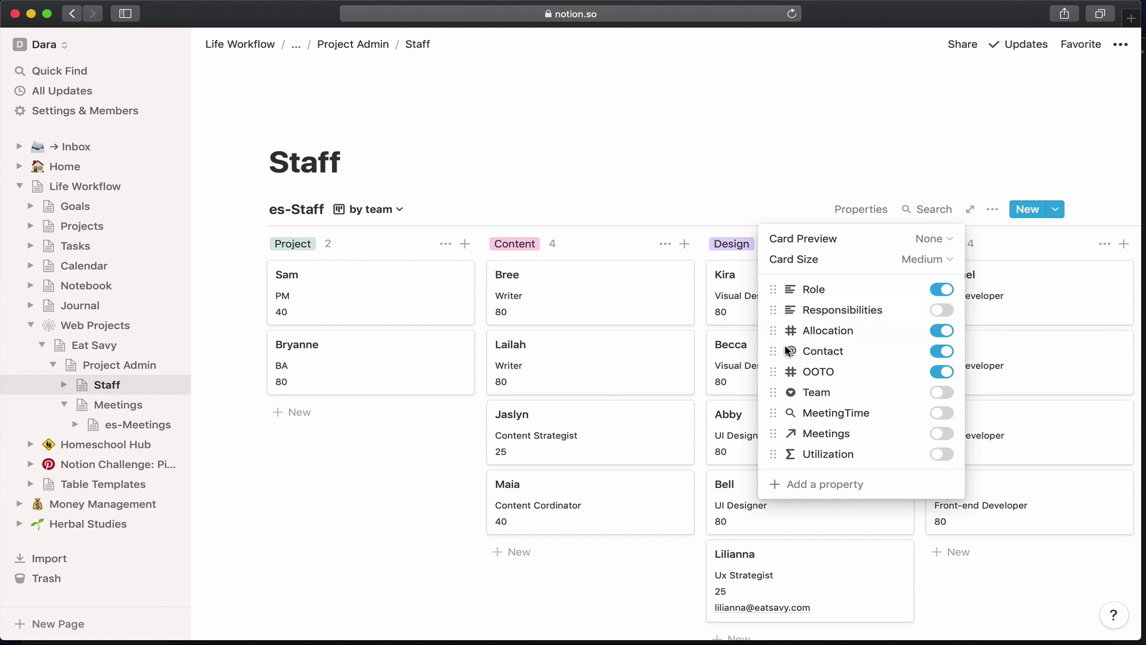
{"action": "left_click", "coordinate": [941, 338]}
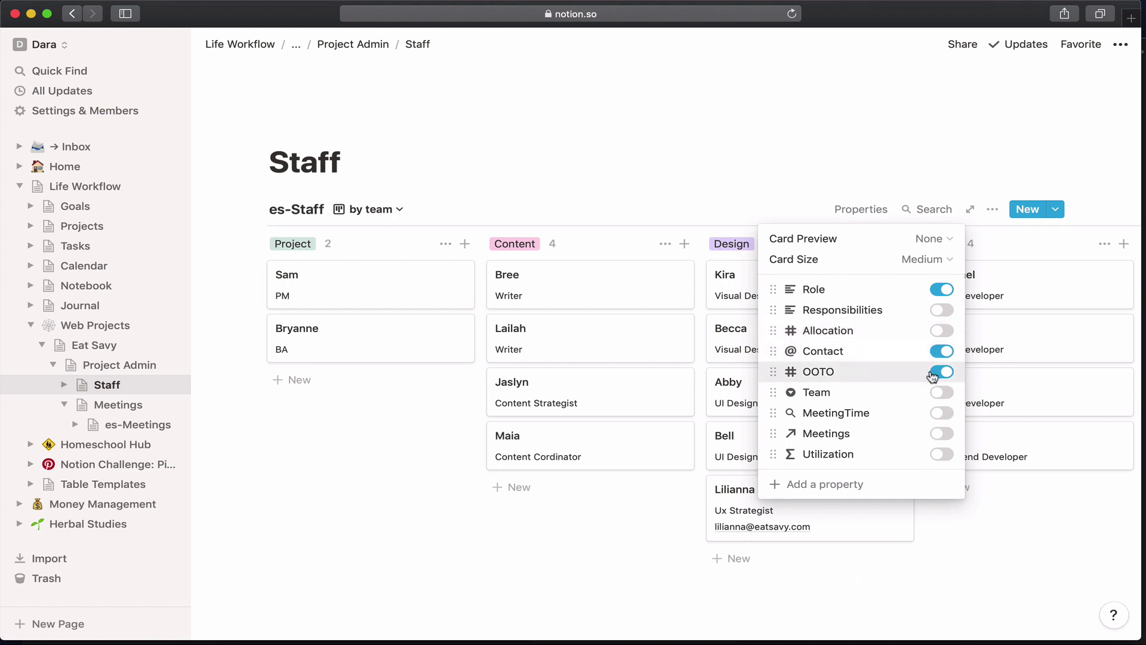
{"action": "left_click", "coordinate": [941, 373]}
{"action": "left_click", "coordinate": [943, 455]}
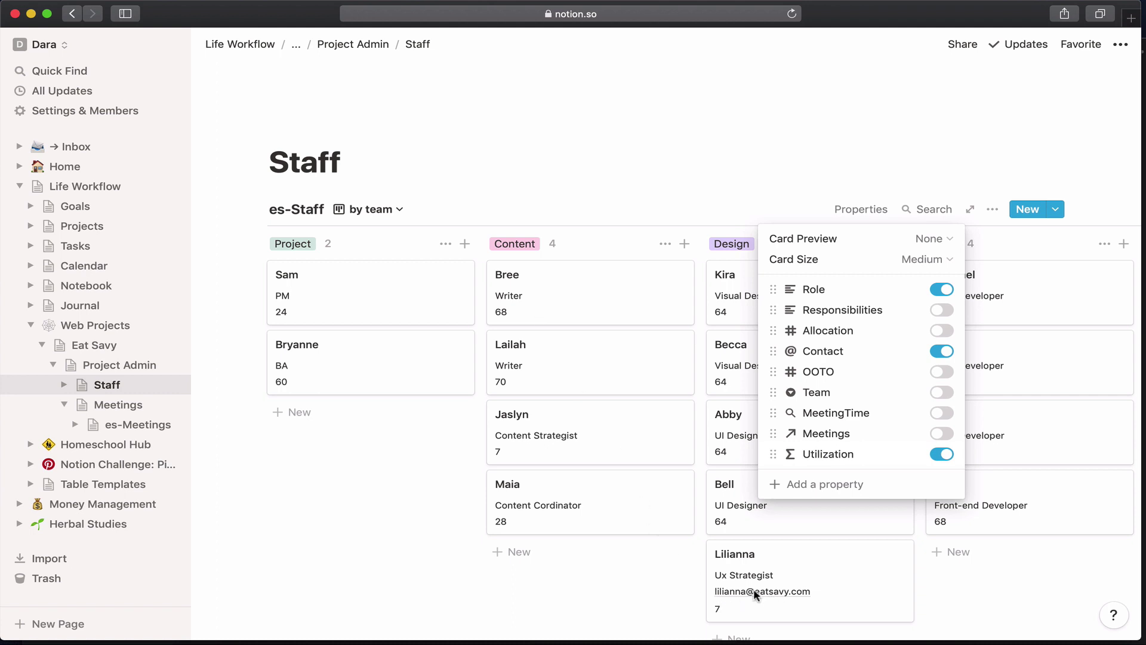
{"action": "left_click", "coordinate": [599, 206]}
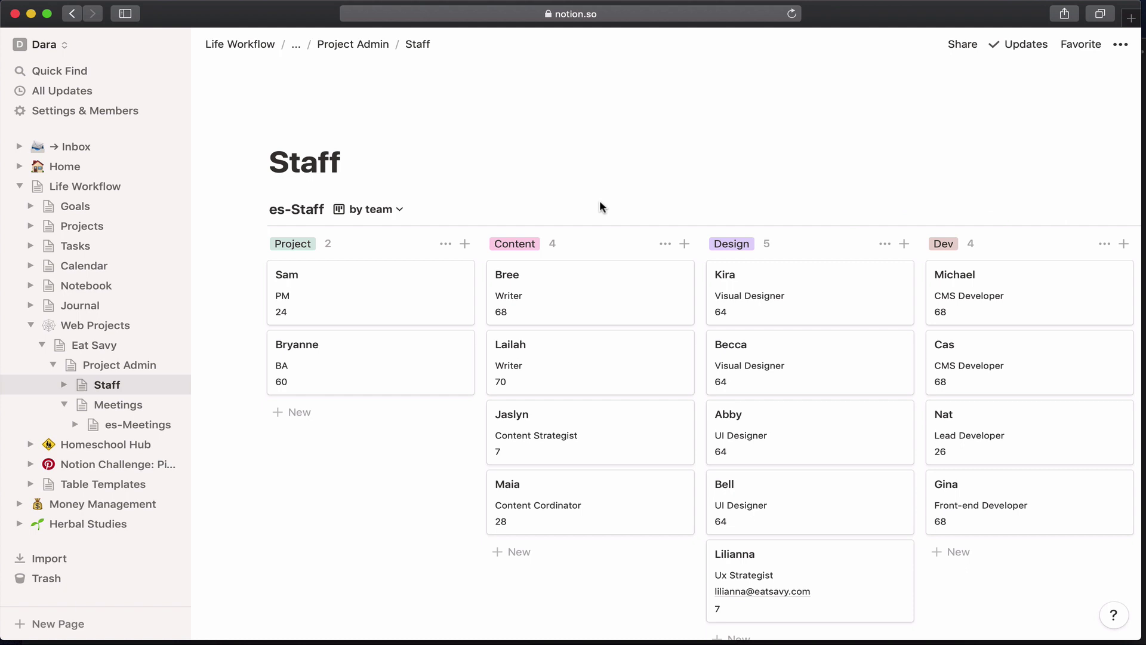